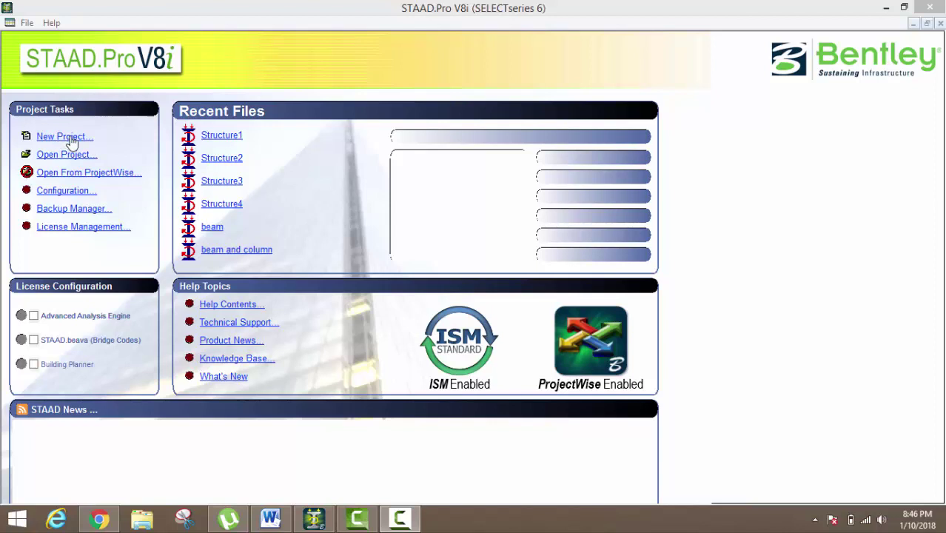
Create a new Space model named Structure1 in meters and kilonewtons, overwriting the existing file, and start it with Add Beam.
click(71, 139)
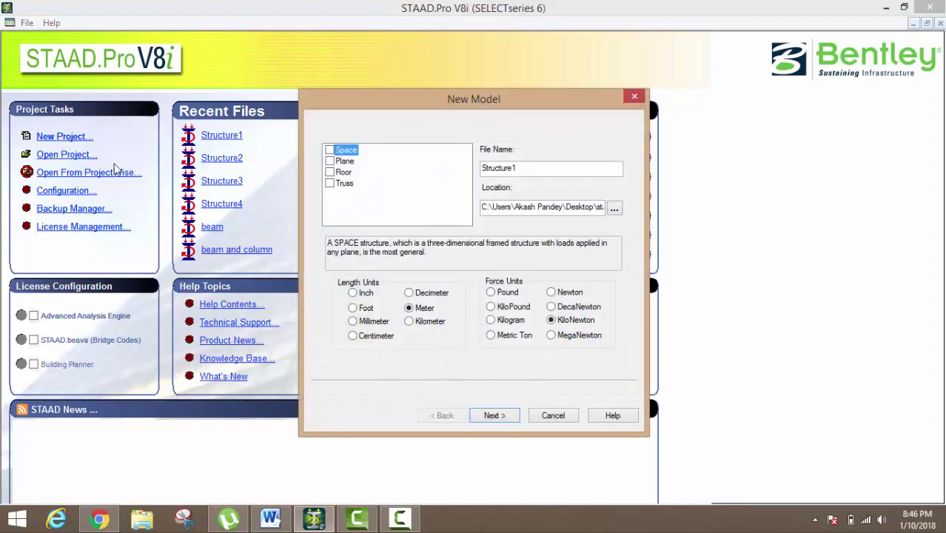
click(329, 149)
click(494, 419)
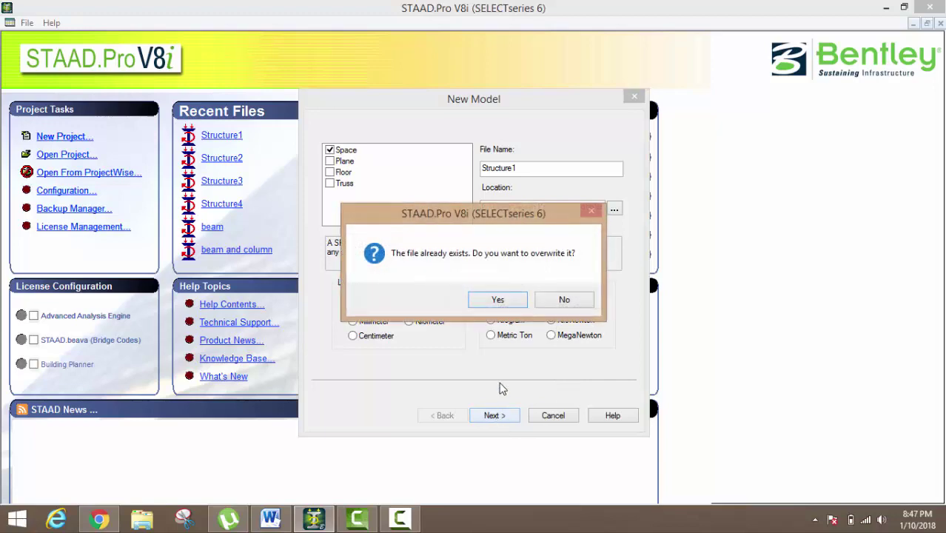
click(498, 299)
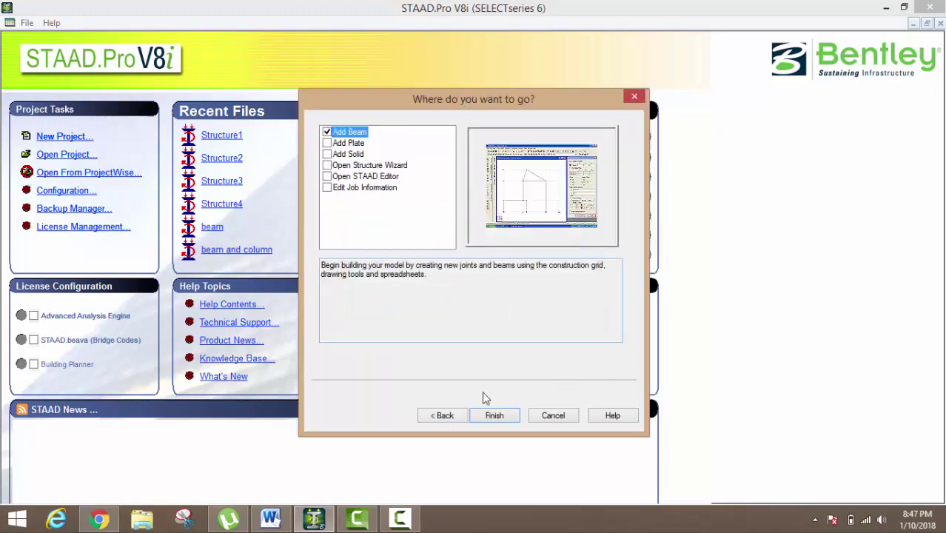
click(495, 415)
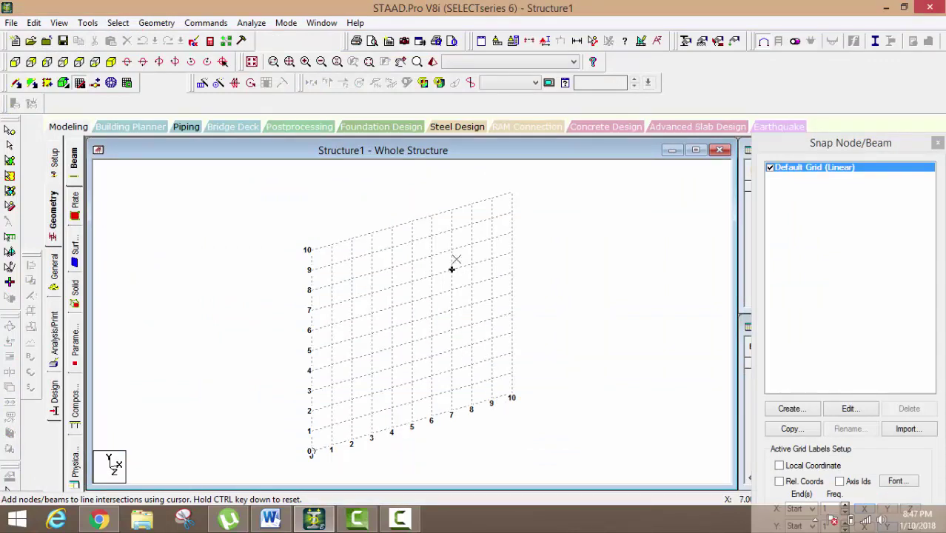
Run the Structure Wizard and start a Bay Frame from the Frame Models prototypes.
click(168, 26)
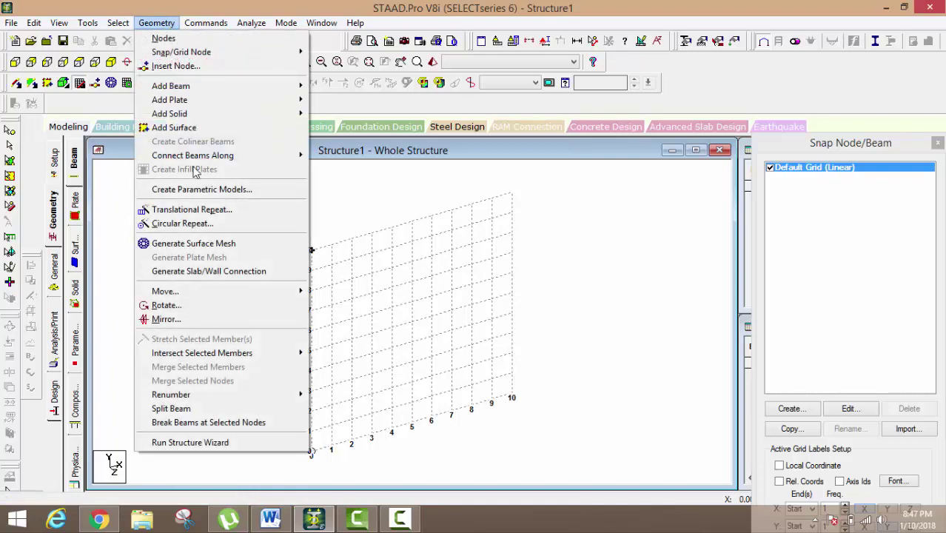
click(201, 444)
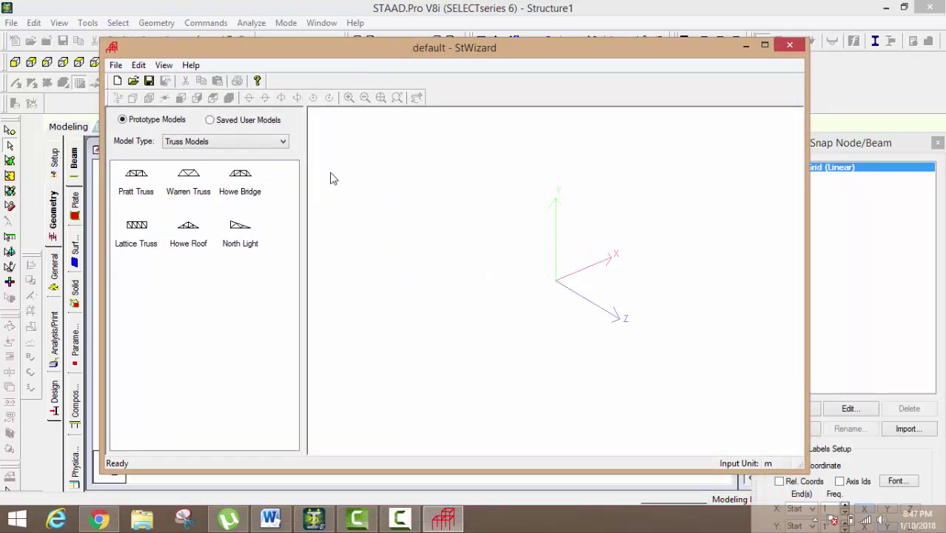
click(231, 146)
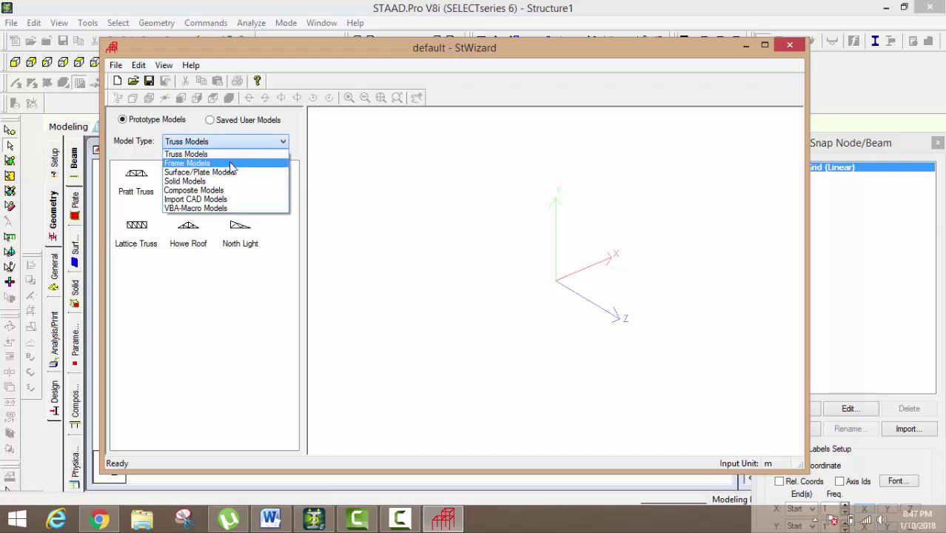
click(229, 163)
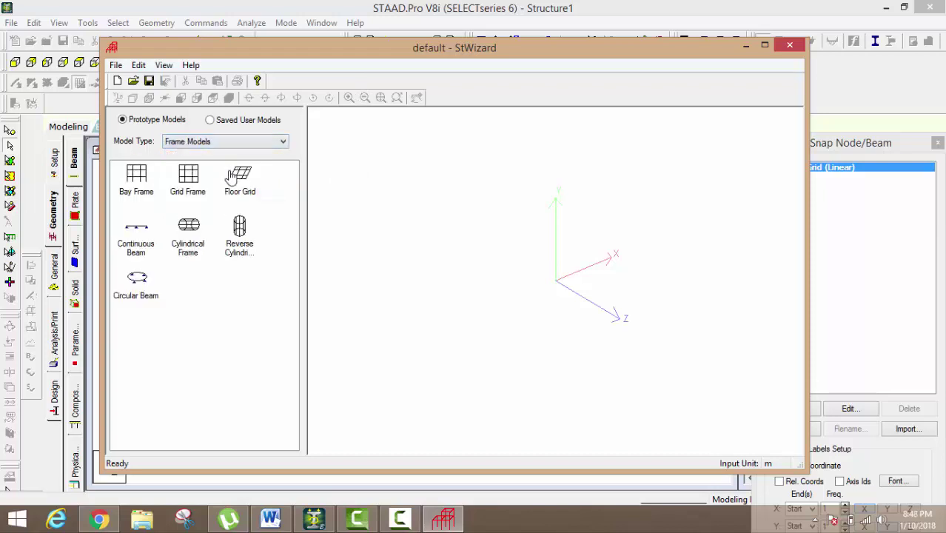
click(136, 182)
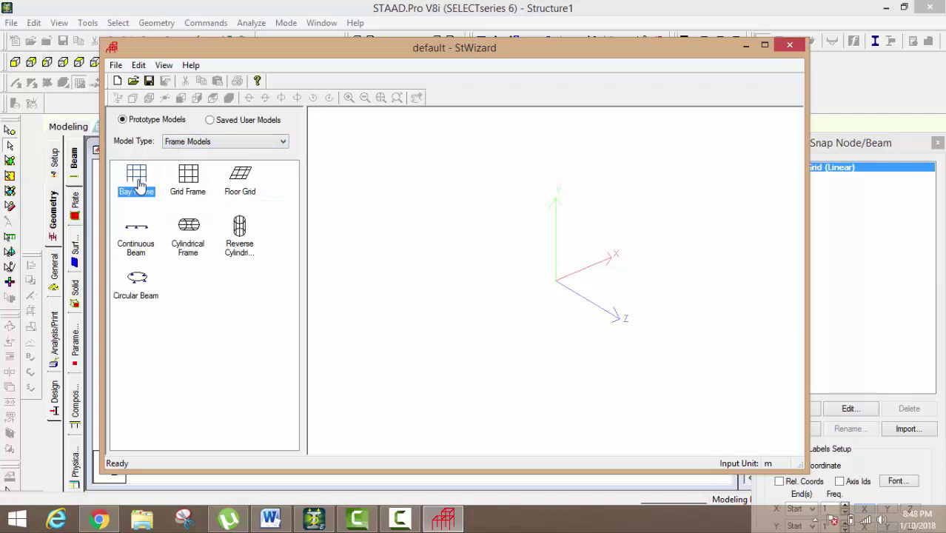
click(188, 182)
click(139, 183)
drag(138, 185, 528, 213)
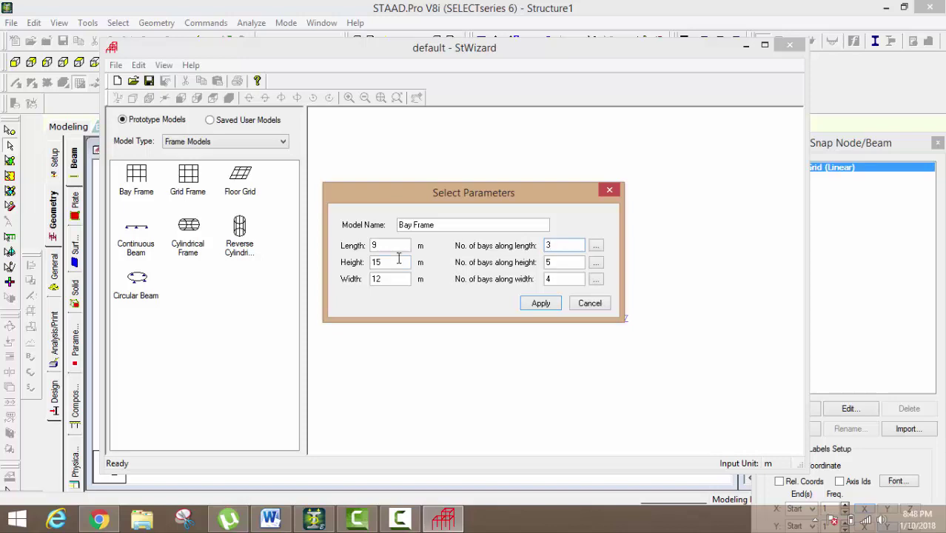
Generate the bay frame 9 m long and 12 m high, with 3 bays along length, 4 along height and 3 along width.
drag(397, 262, 347, 261)
text(12)
drag(533, 262, 501, 254)
drag(384, 279, 365, 279)
double_click(555, 279)
text(3)
click(541, 304)
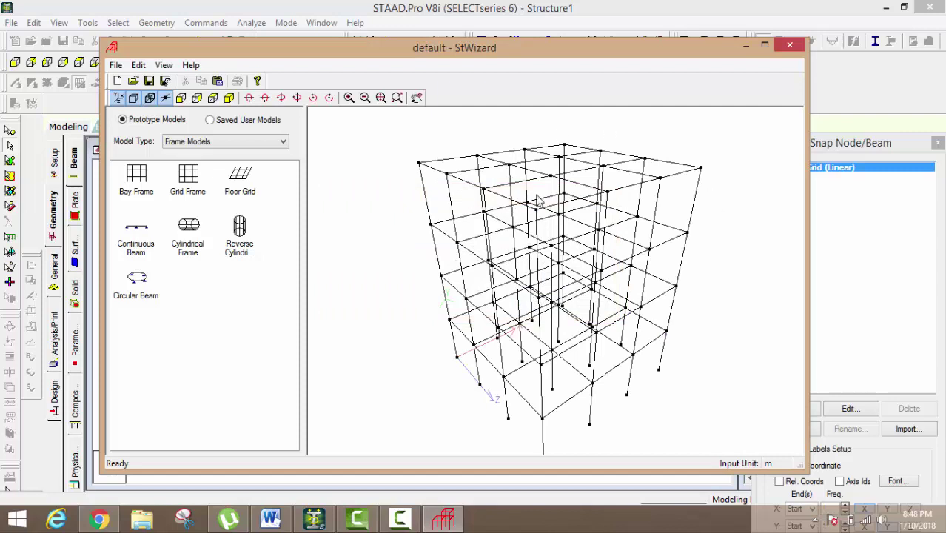
Paste the bay frame into the STAAD.Pro model at X, Y and Z of 0 m, and hide the snap grid.
click(140, 66)
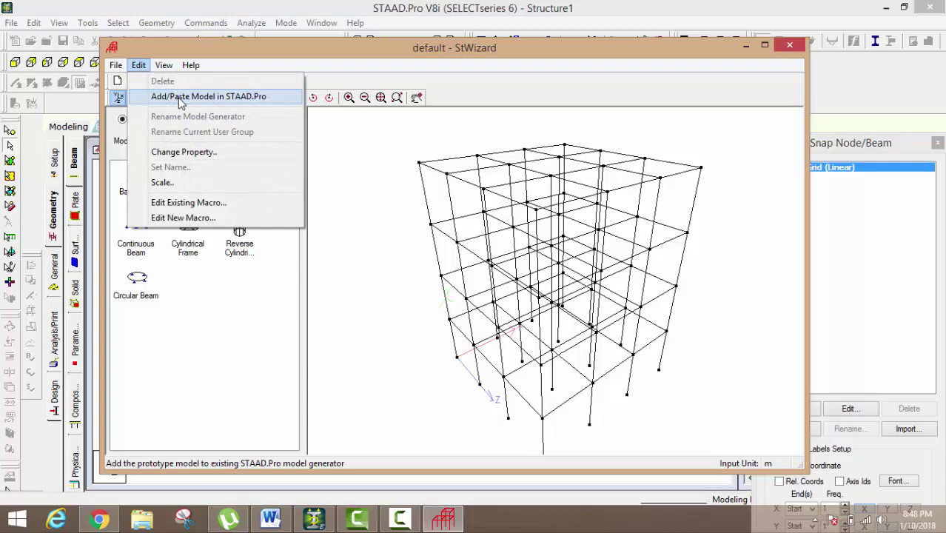
click(178, 98)
click(524, 292)
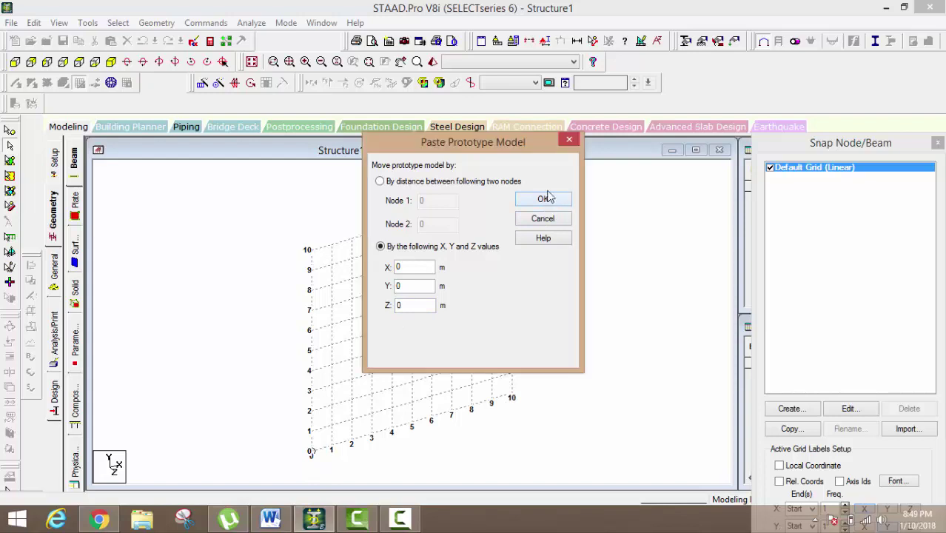
click(546, 200)
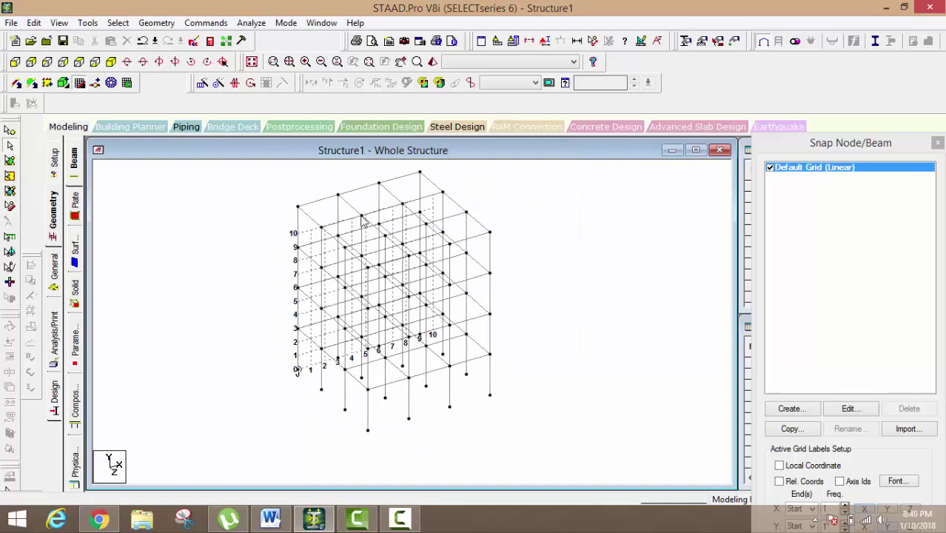
click(80, 83)
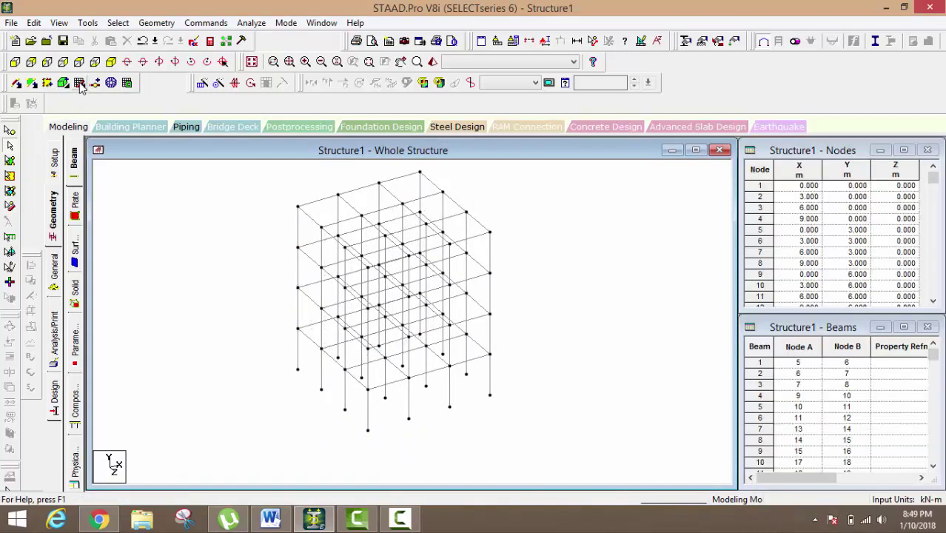
middle_drag(190, 212, 199, 241)
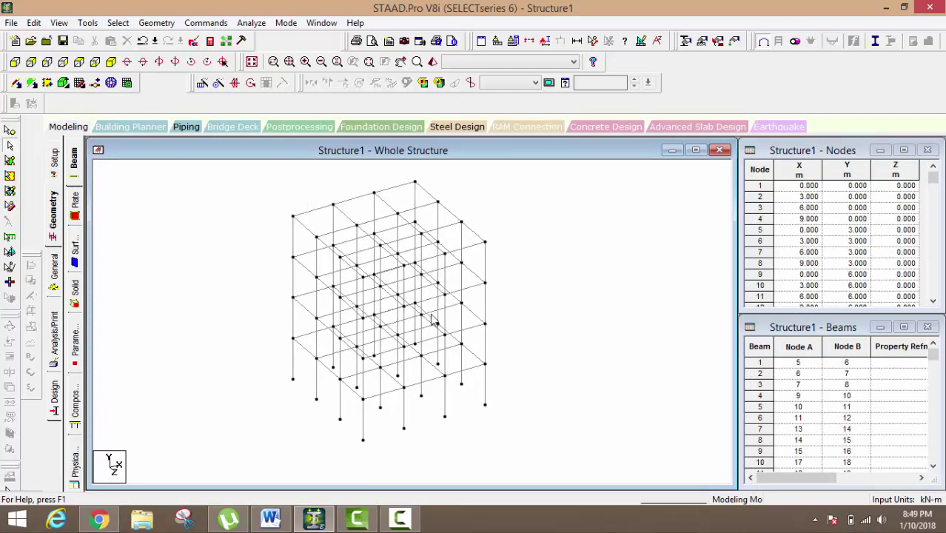
Define a rectangular concrete section property with YD 0.45 m and ZD 0.45 m.
click(58, 280)
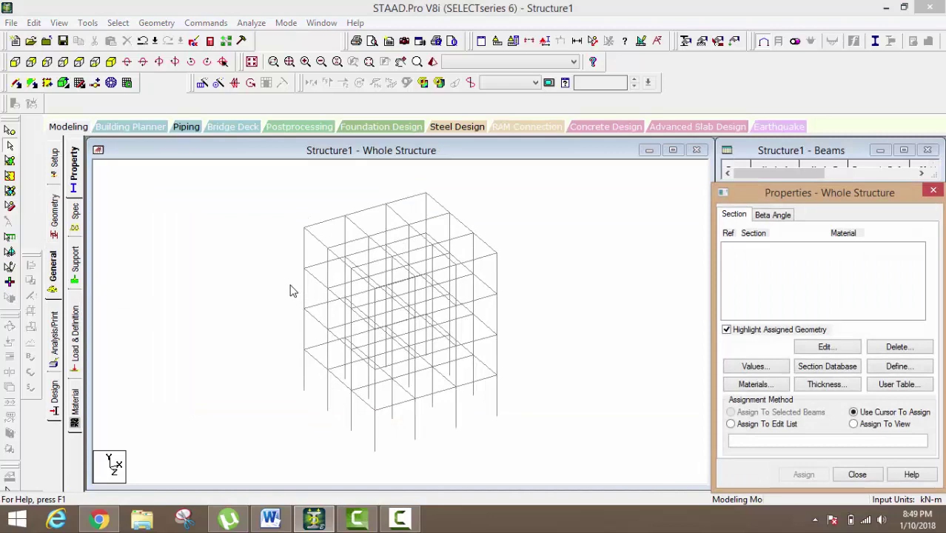
click(904, 368)
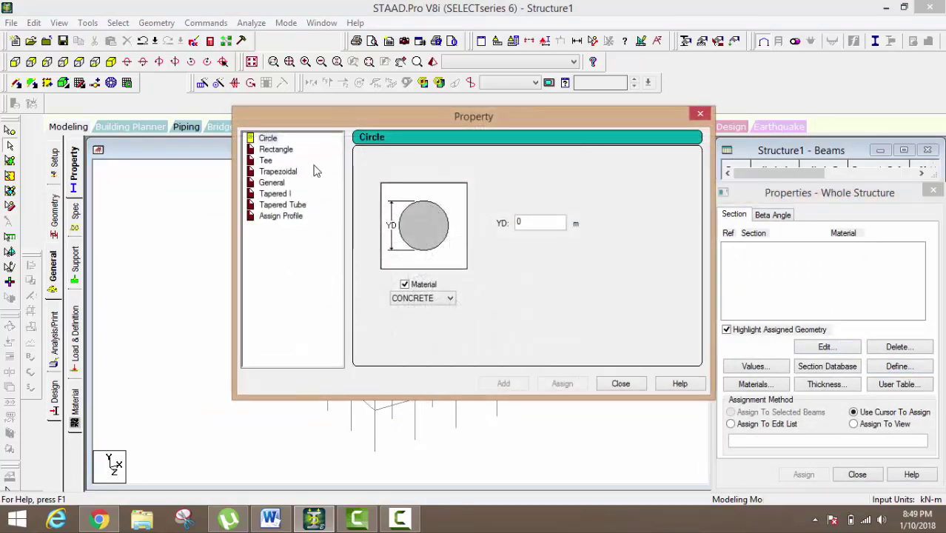
click(276, 150)
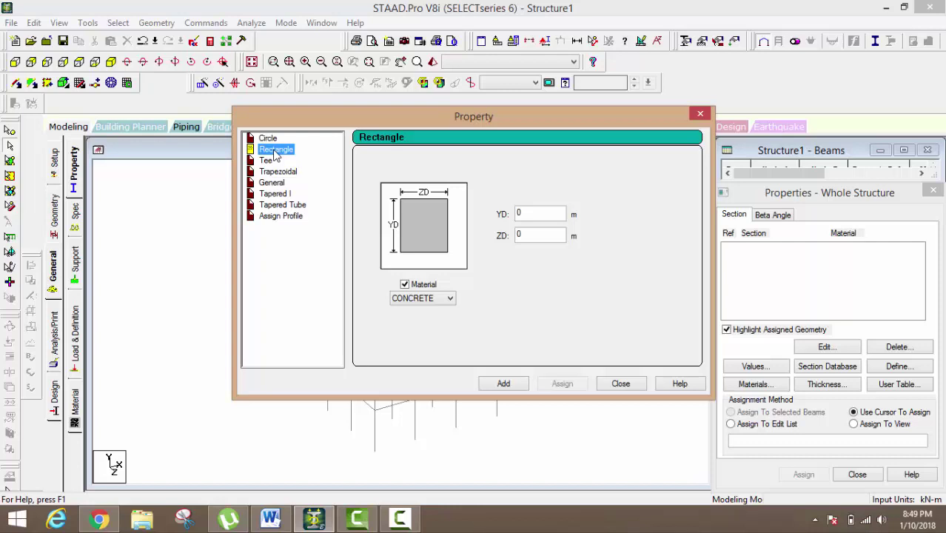
click(543, 213)
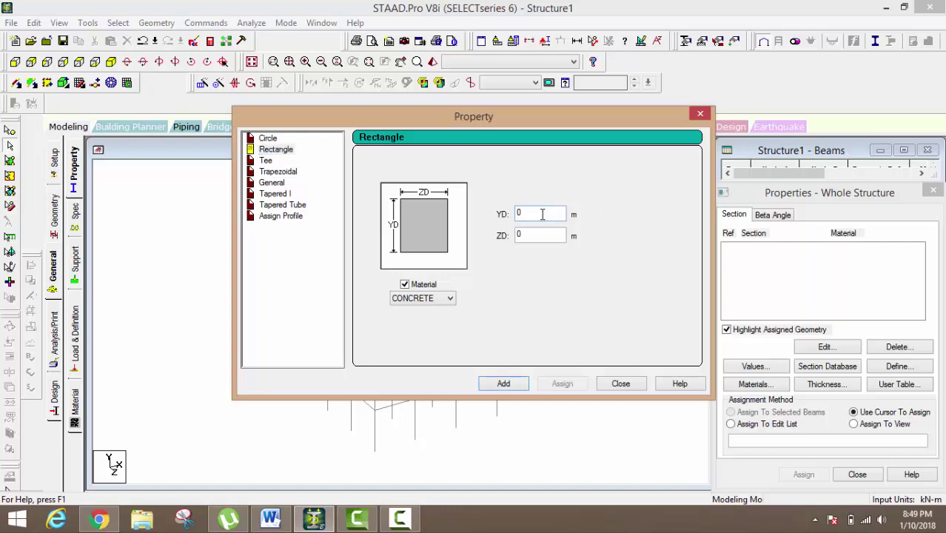
text(.45)
click(545, 233)
text(.)
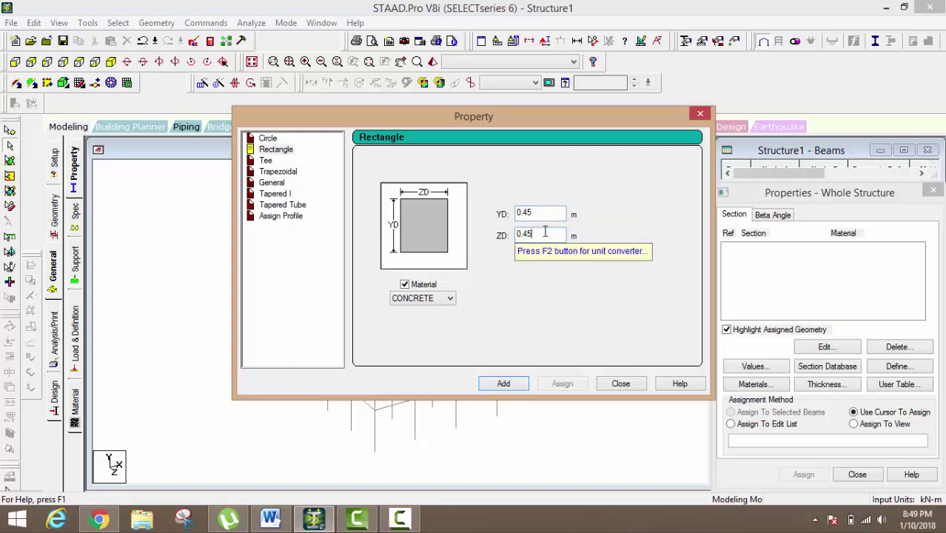
click(501, 384)
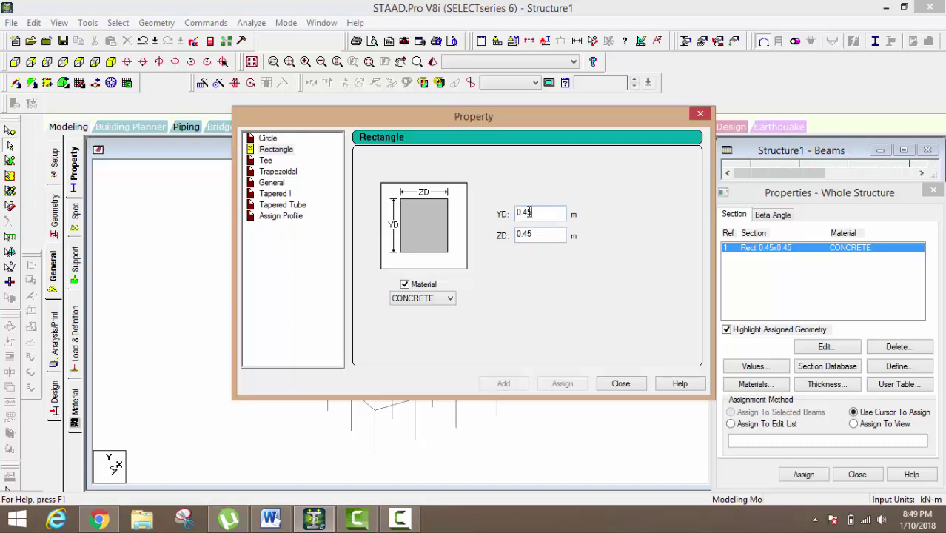
Add a second rectangular concrete section with YD 0.30 m and ZD 0.45 m, and finish defining properties.
text(30)
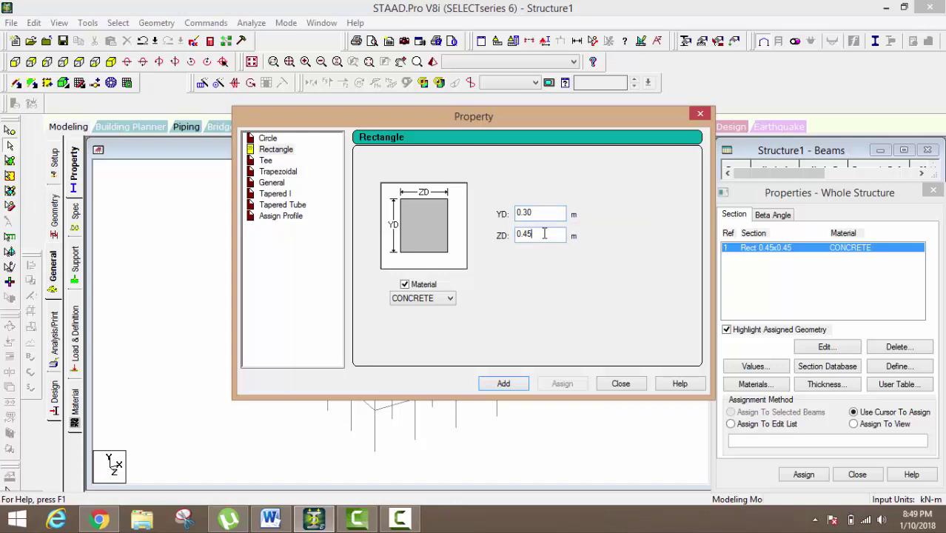
click(536, 232)
click(516, 383)
click(628, 385)
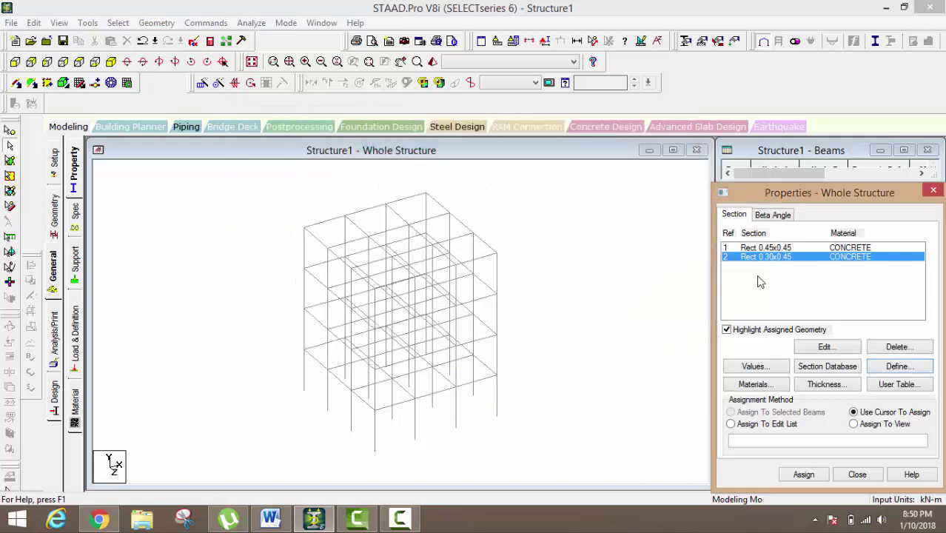
Assign the Rect 0.45x0.45 section to all columns by selecting the members parallel to Y.
click(791, 249)
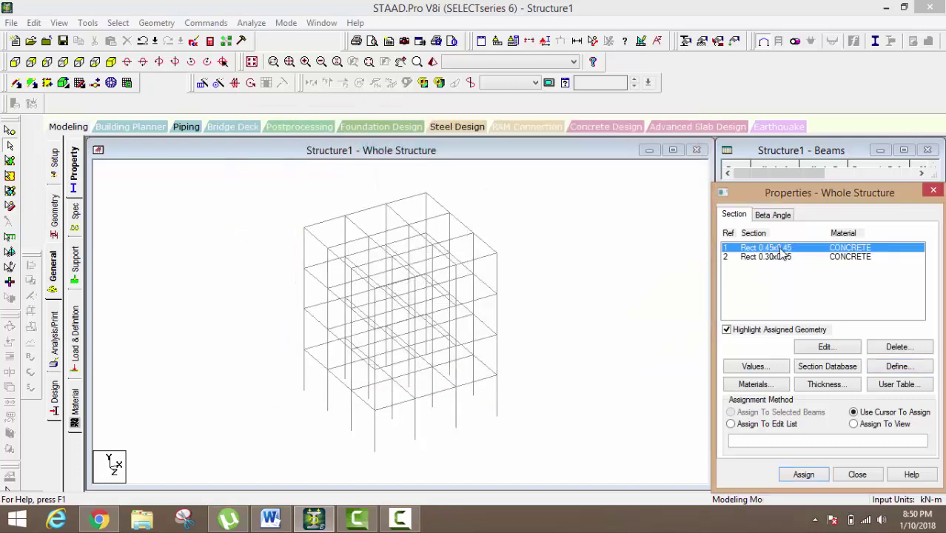
click(120, 25)
mouse_move(168, 275)
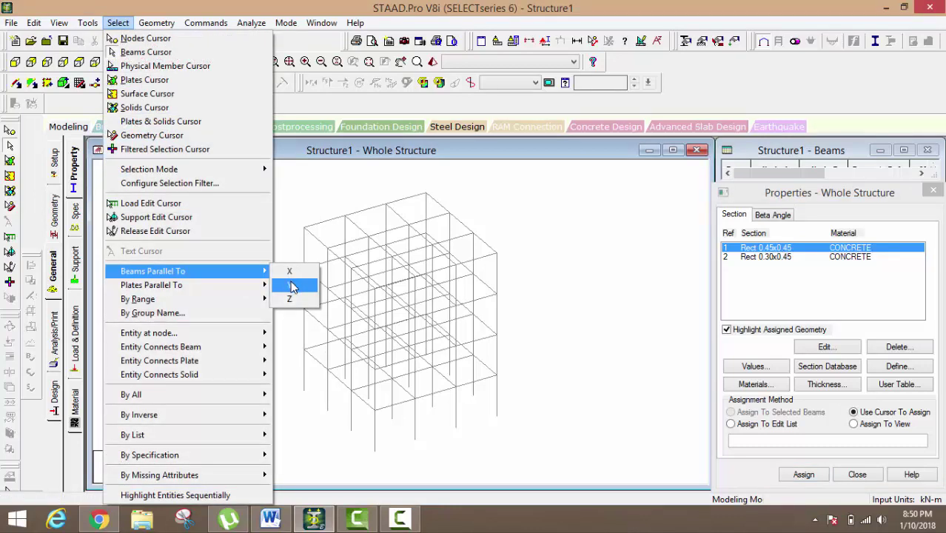
click(293, 288)
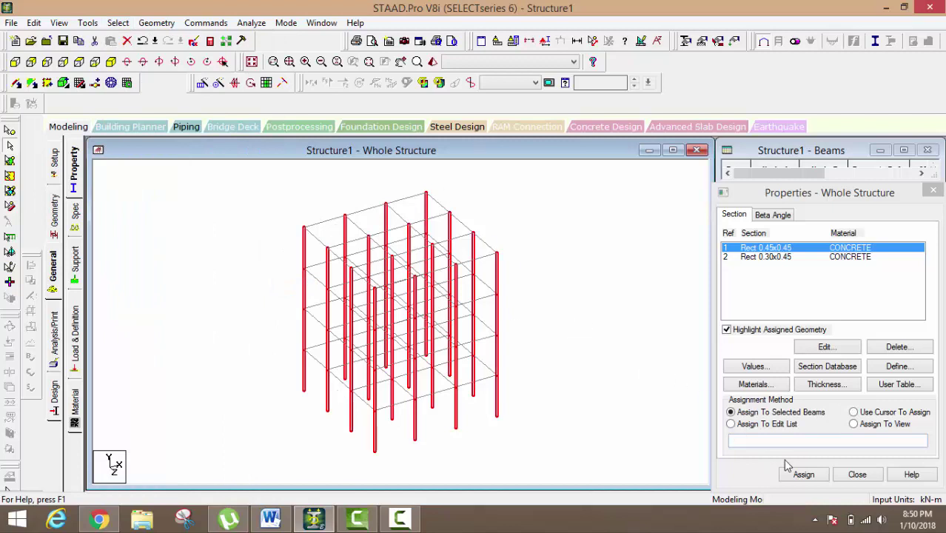
click(814, 477)
click(841, 375)
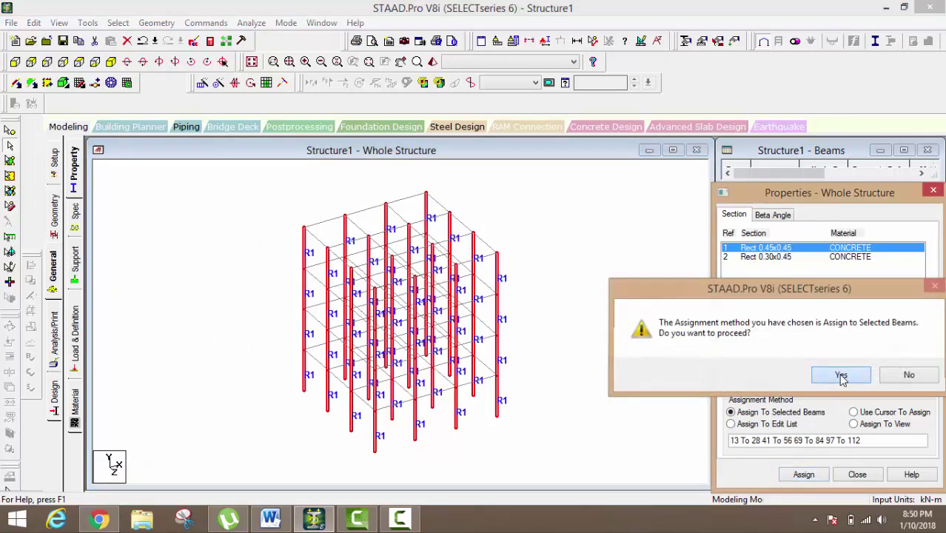
Assign the Rect 0.30x0.45 section to all horizontal beams by selecting the members parallel to X and Z.
click(808, 257)
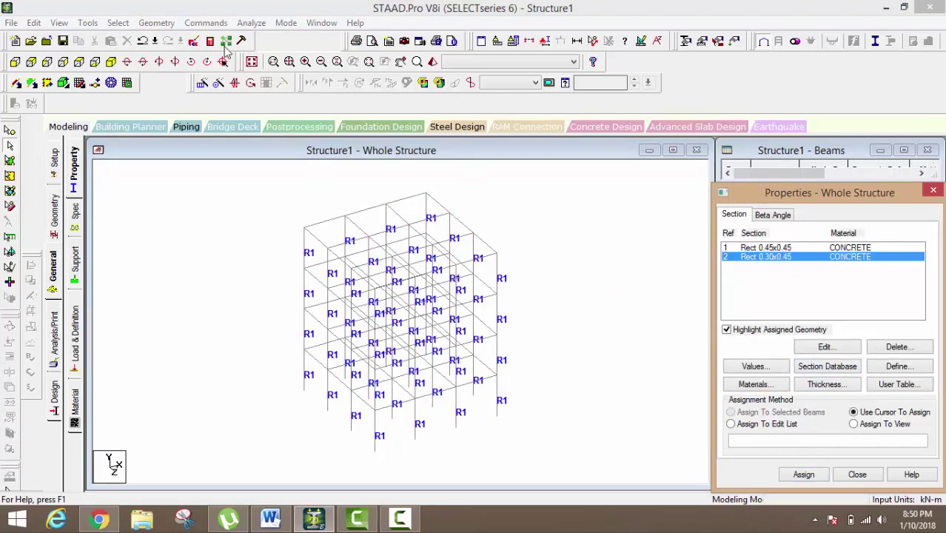
click(117, 23)
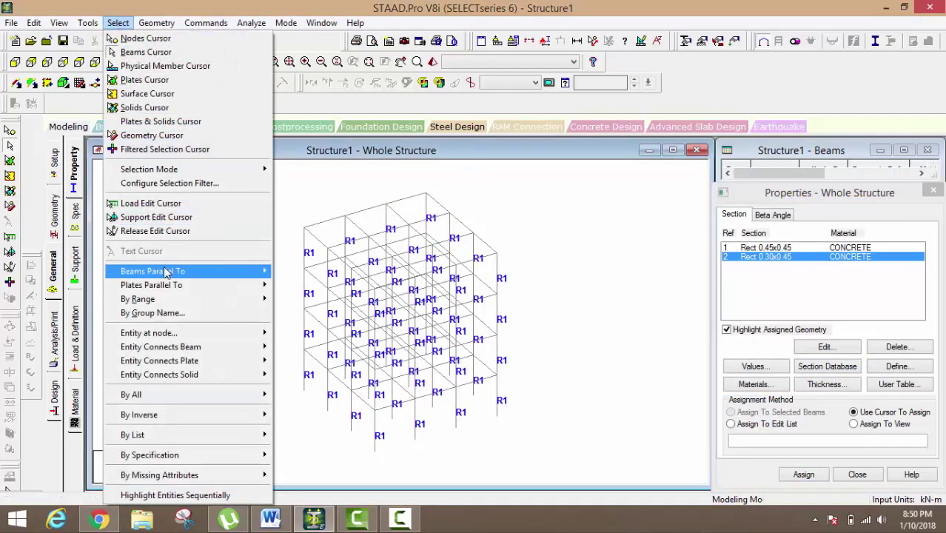
mouse_move(213, 279)
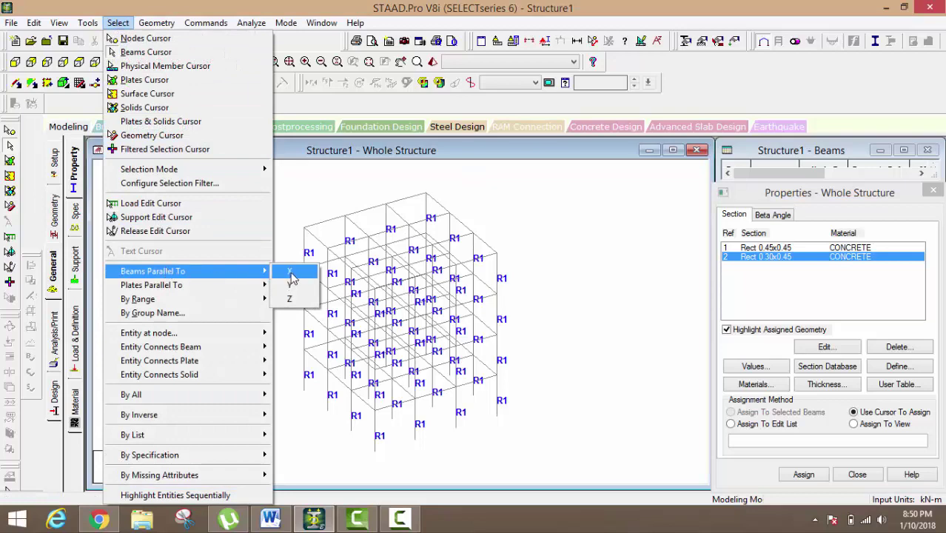
click(290, 271)
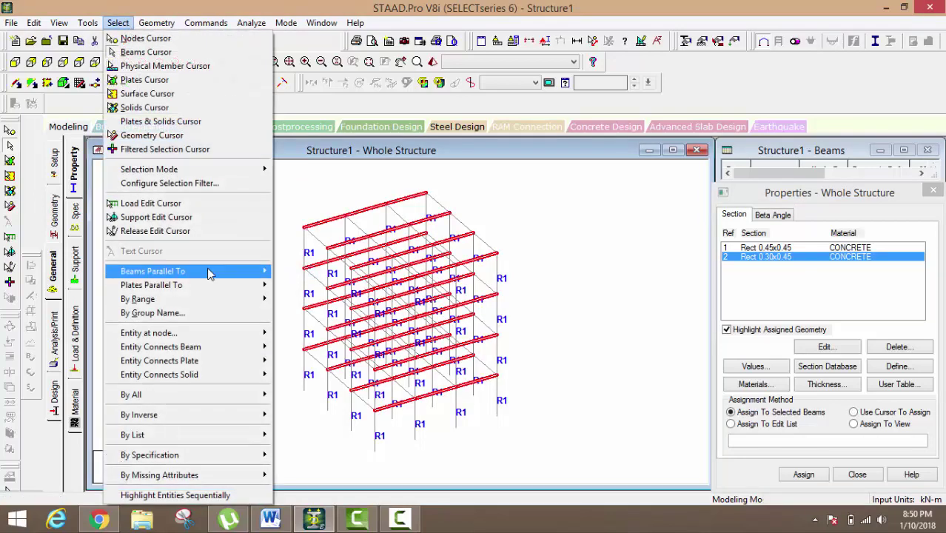
mouse_move(266, 271)
click(296, 299)
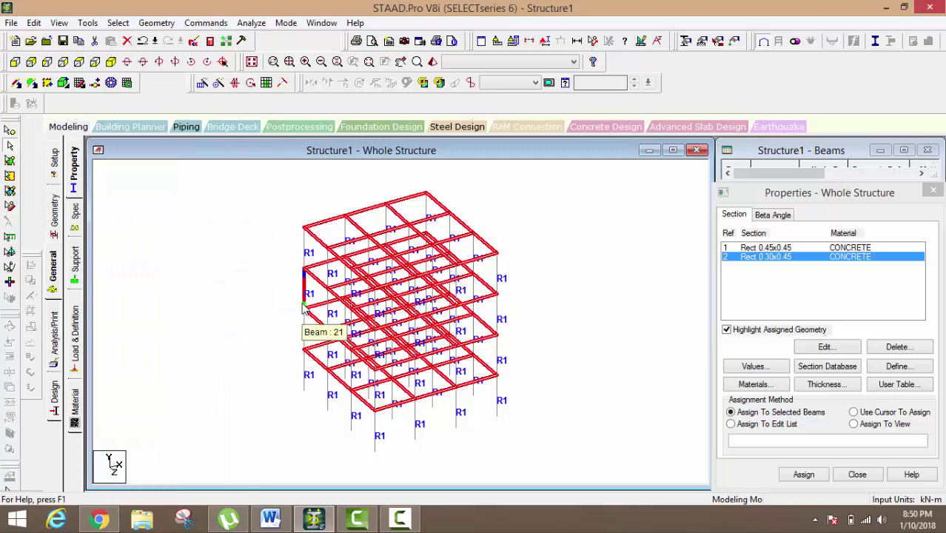
click(802, 475)
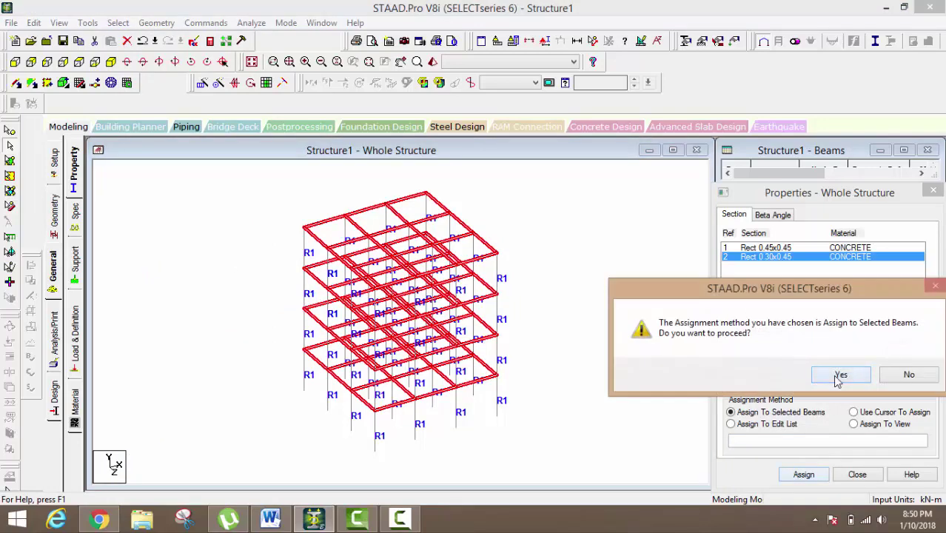
click(839, 374)
Confirm assigning the Rect 0.30x0.45 section to the selected beams and inspect the whole frame in a 3D rendered view.
click(590, 352)
drag(536, 180, 246, 473)
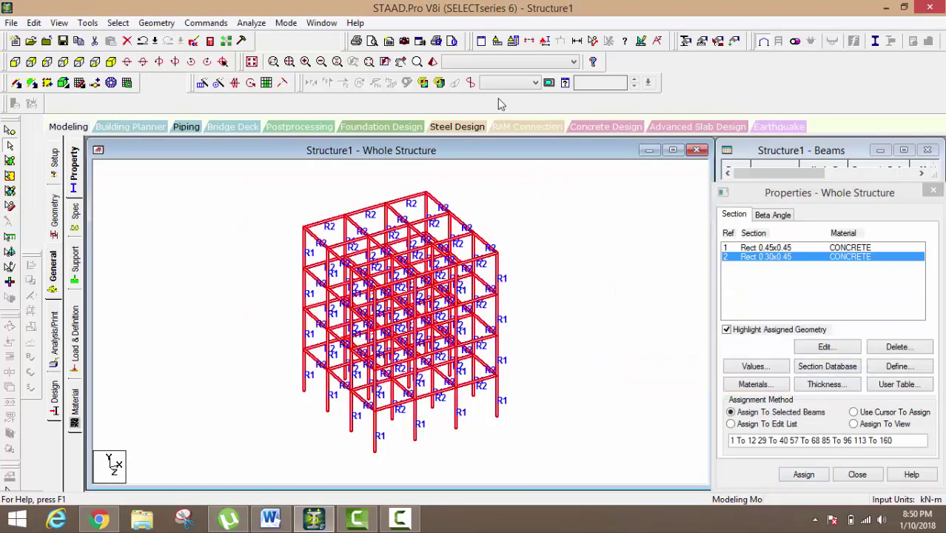
click(433, 62)
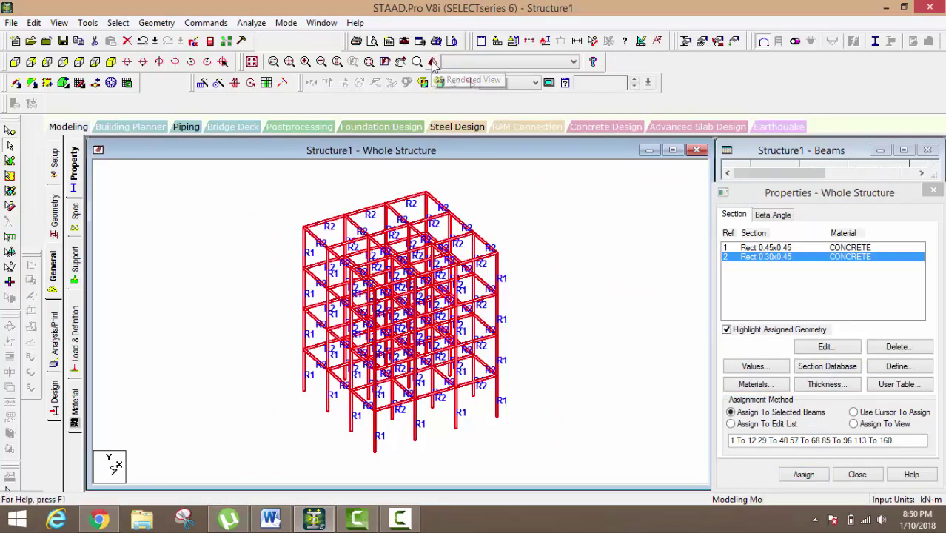
drag(512, 231, 292, 194)
click(672, 187)
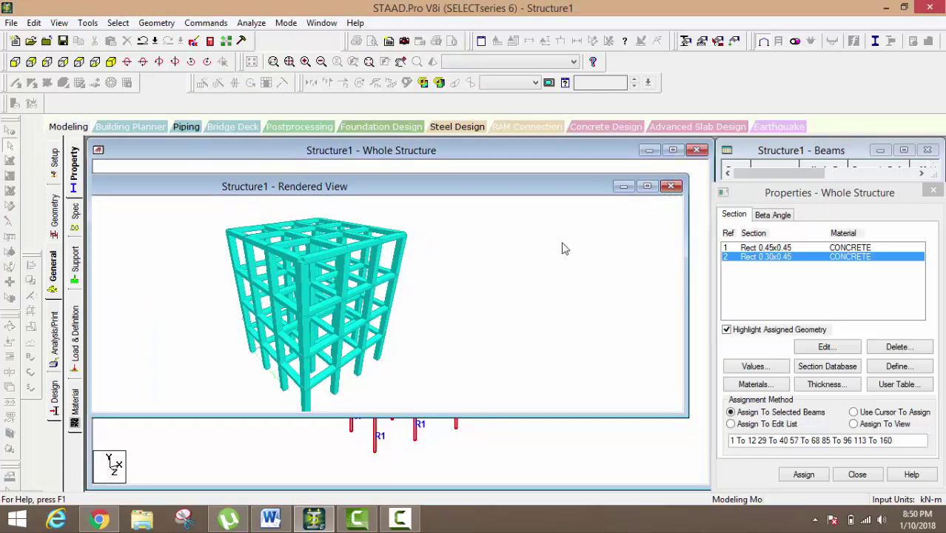
Create a fixed support for the structure and select it in the support list for assignment.
click(74, 272)
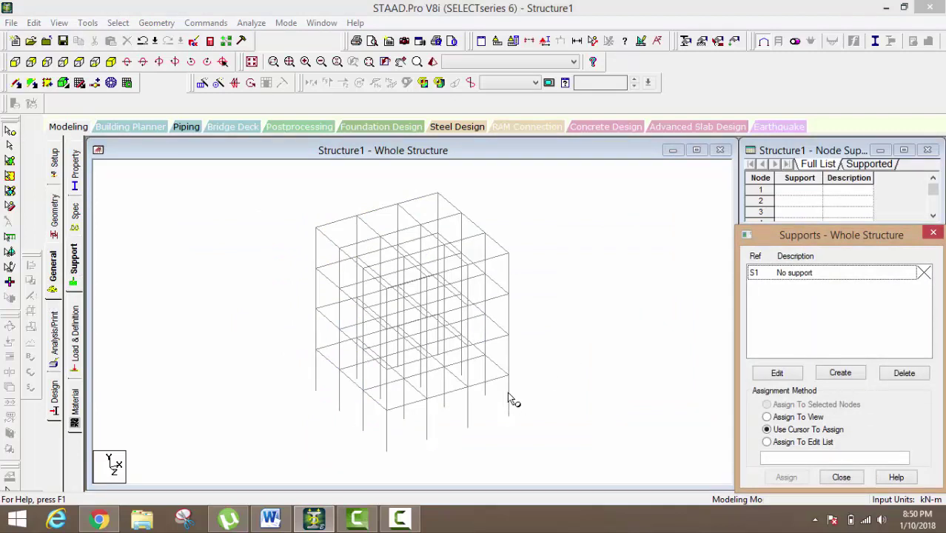
click(777, 375)
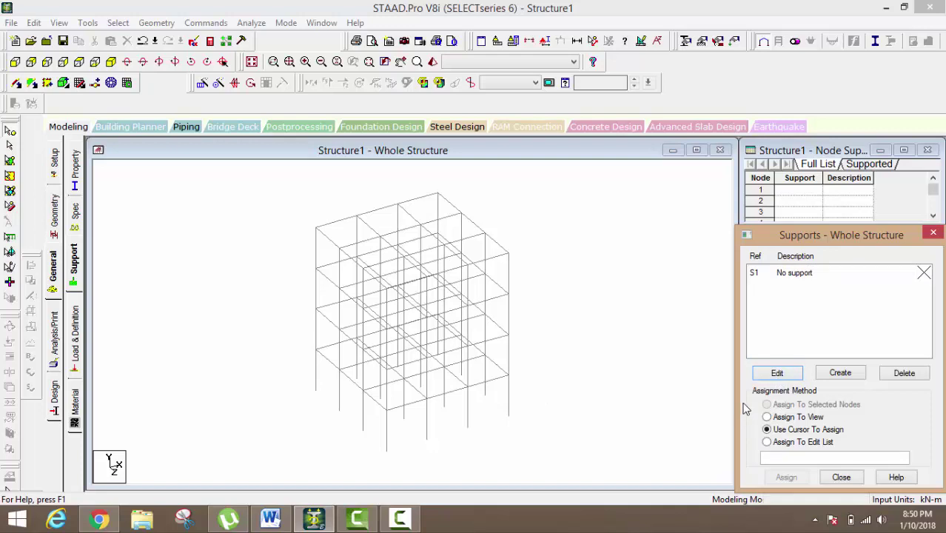
click(841, 372)
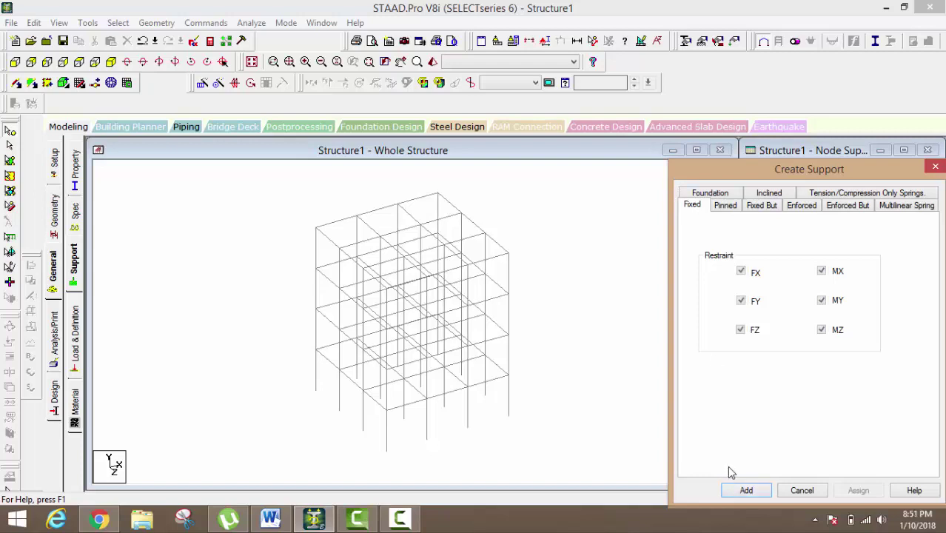
click(748, 490)
click(801, 288)
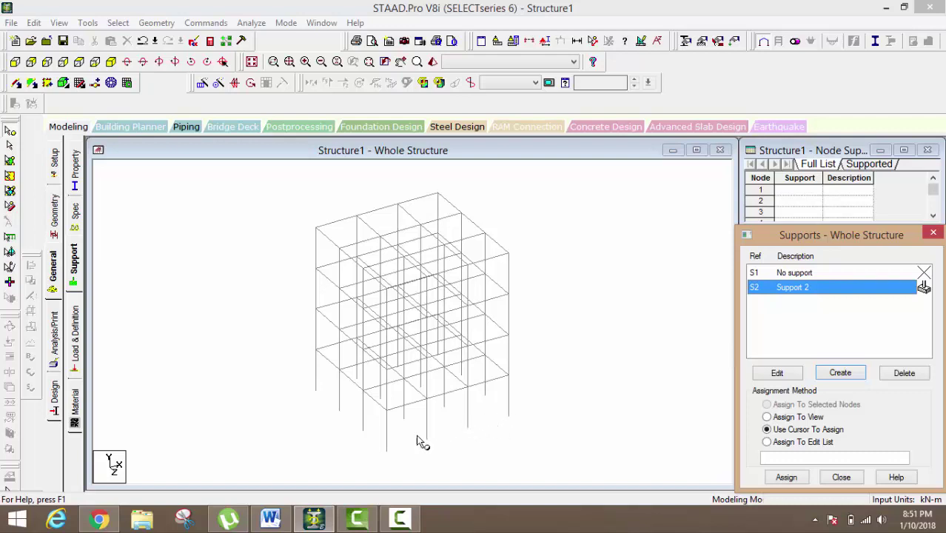
Assign the fixed support to all column base nodes, selecting them in front elevation, and check the supports in isometric view.
click(22, 66)
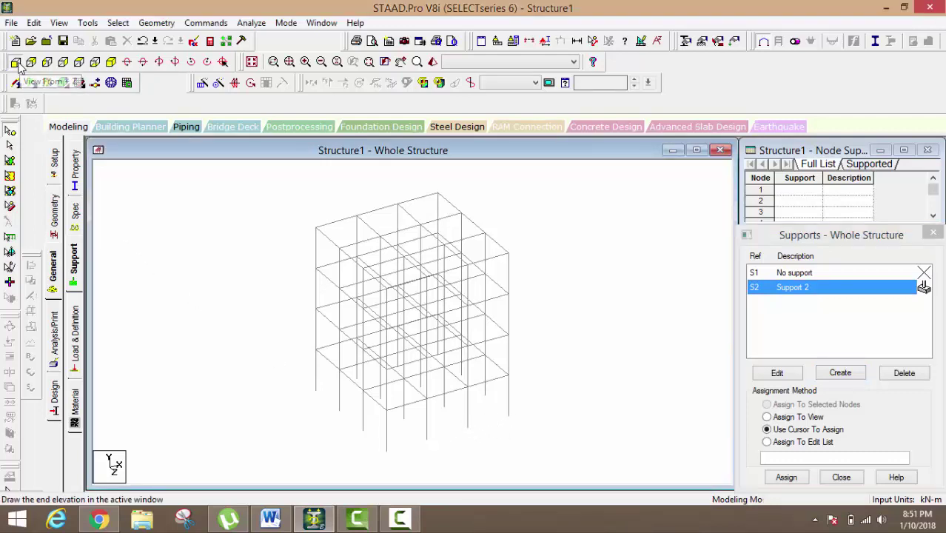
middle_drag(211, 328, 200, 287)
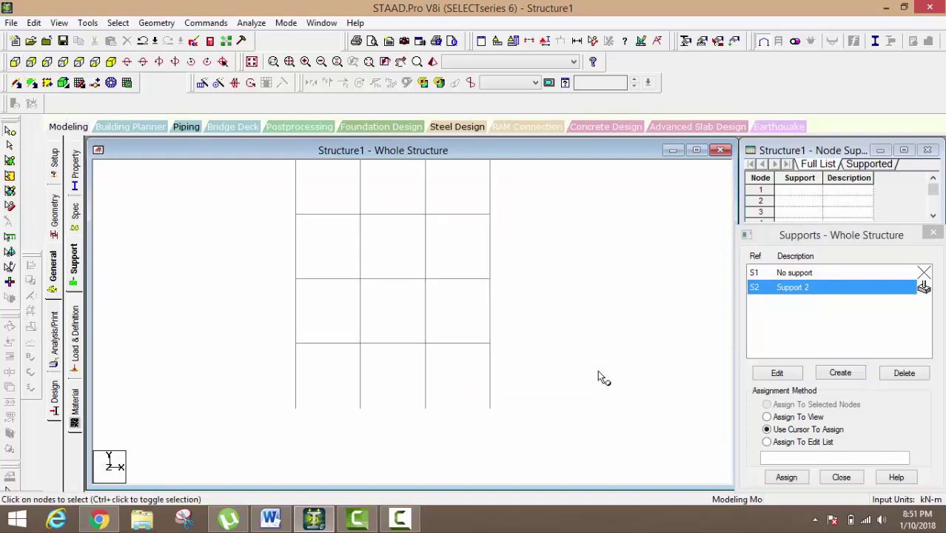
drag(540, 397, 216, 453)
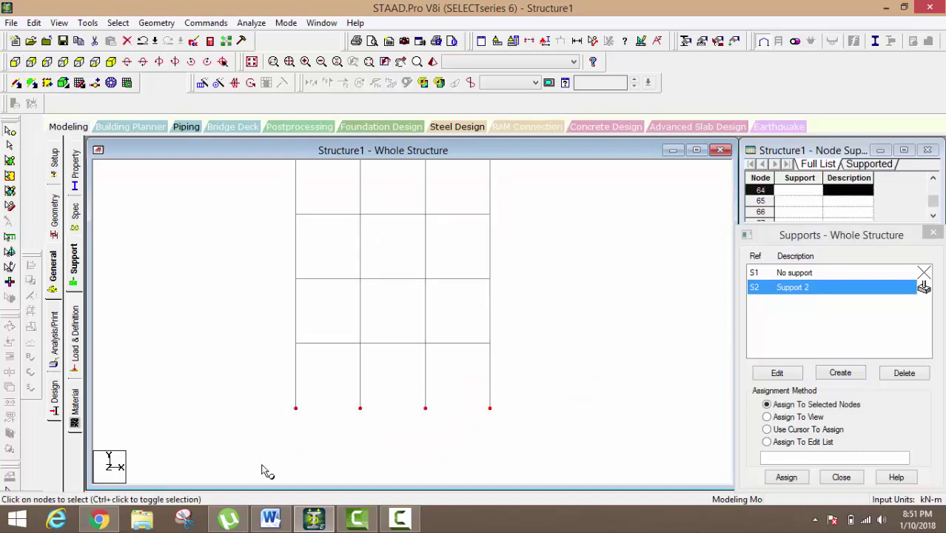
click(799, 483)
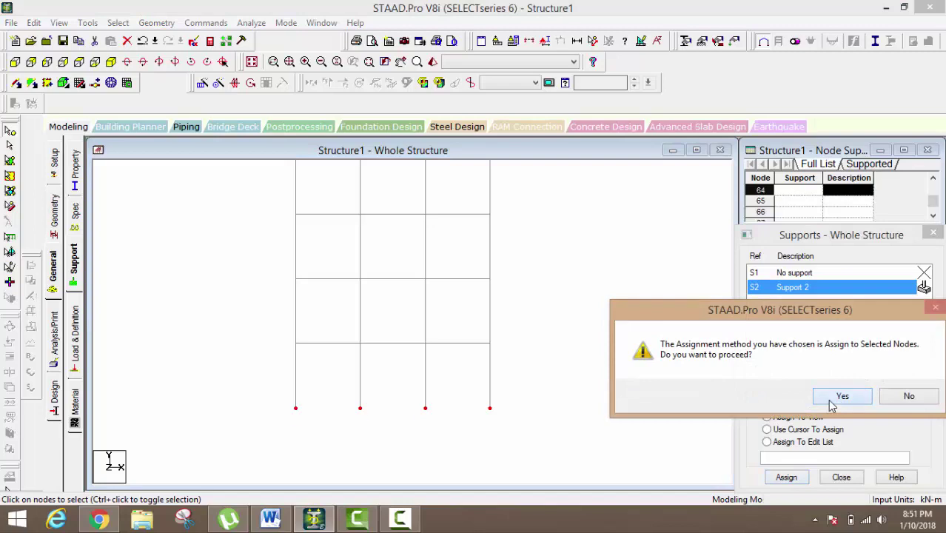
click(784, 395)
click(111, 61)
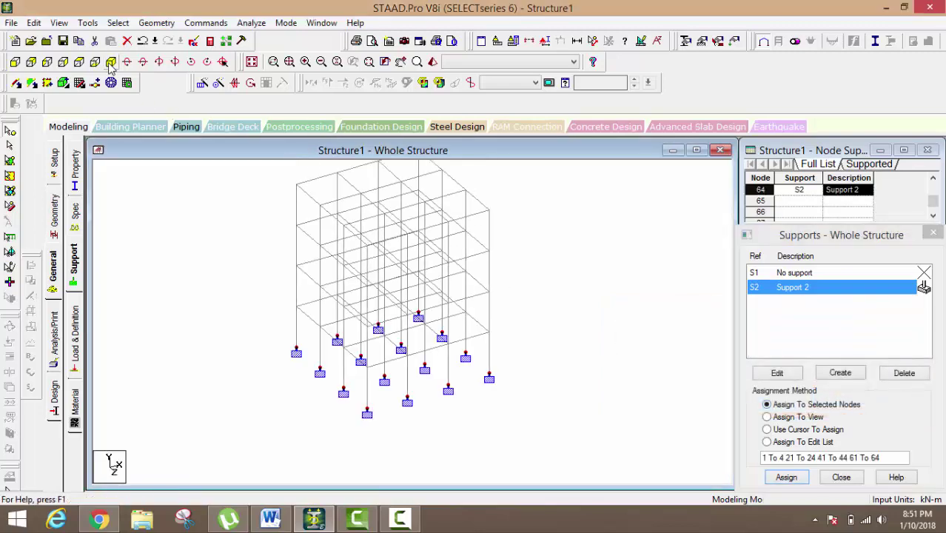
middle_drag(290, 311, 296, 376)
scroll(296, 376, up, 2)
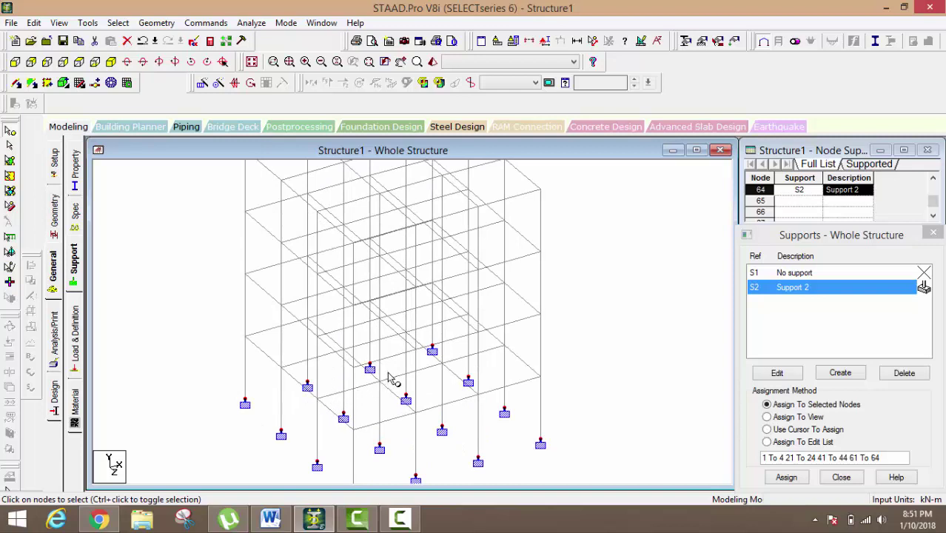
scroll(465, 376, down, 1)
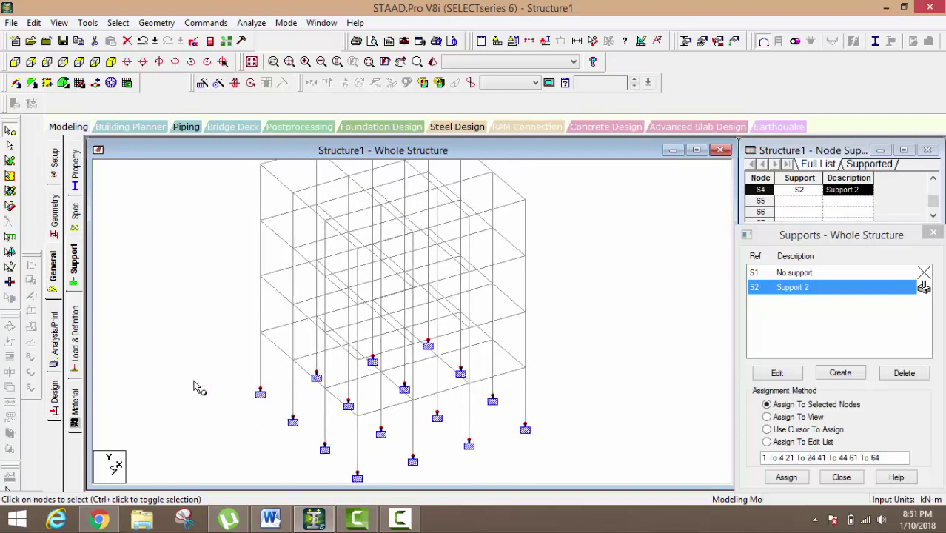
Add primary load case 1 with loading type Dead and the title dl.
click(76, 355)
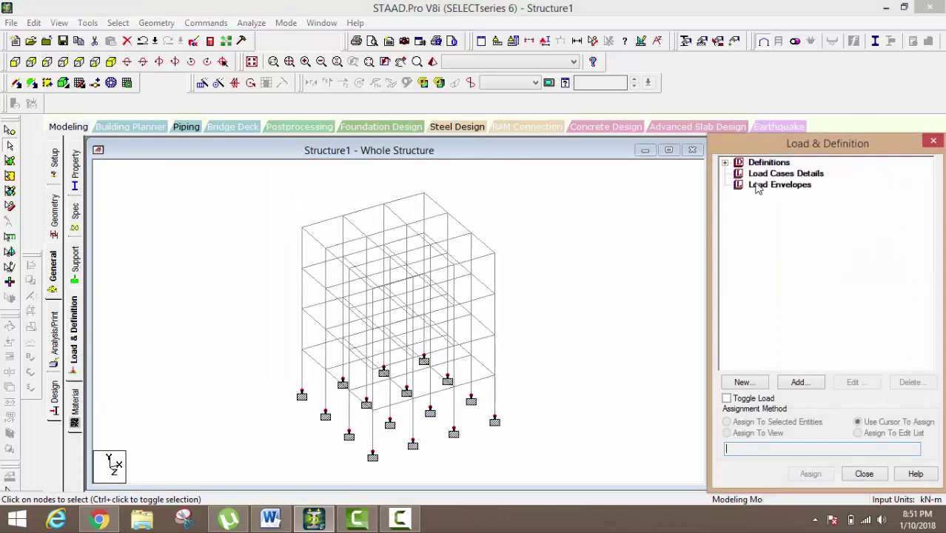
click(767, 175)
click(797, 383)
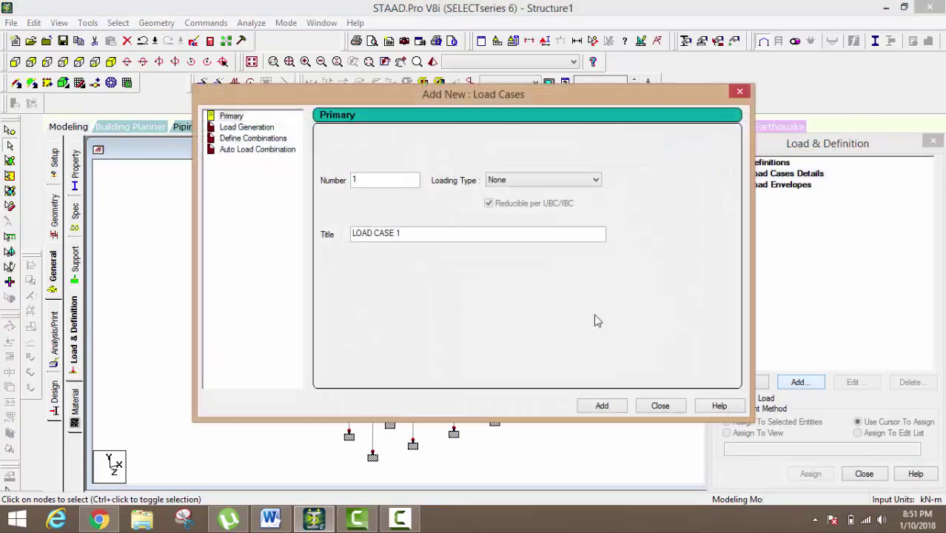
click(533, 181)
click(529, 192)
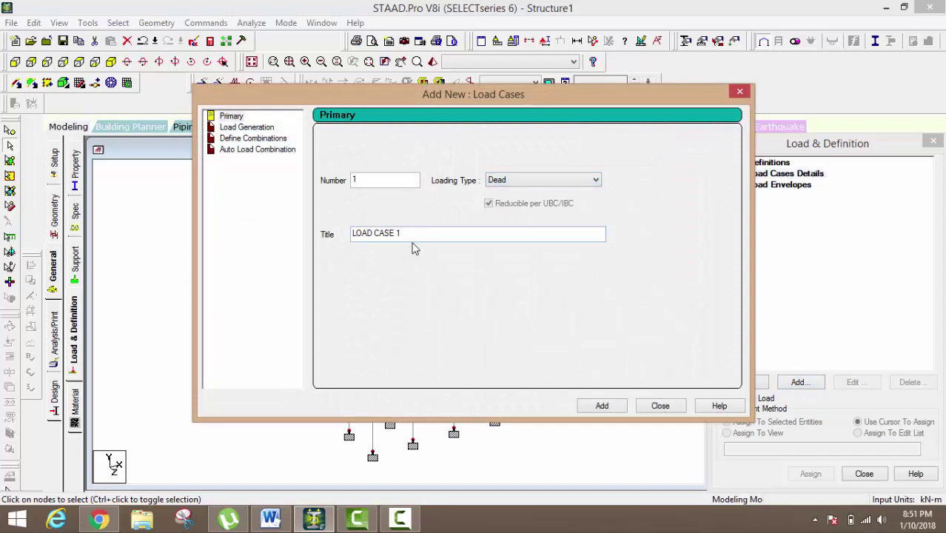
drag(413, 234, 162, 244)
text(d)
click(615, 407)
Add primary load case 2 with loading type Live and the title ll, and finish adding load cases.
click(544, 180)
click(542, 199)
drag(402, 233, 240, 237)
text(ll)
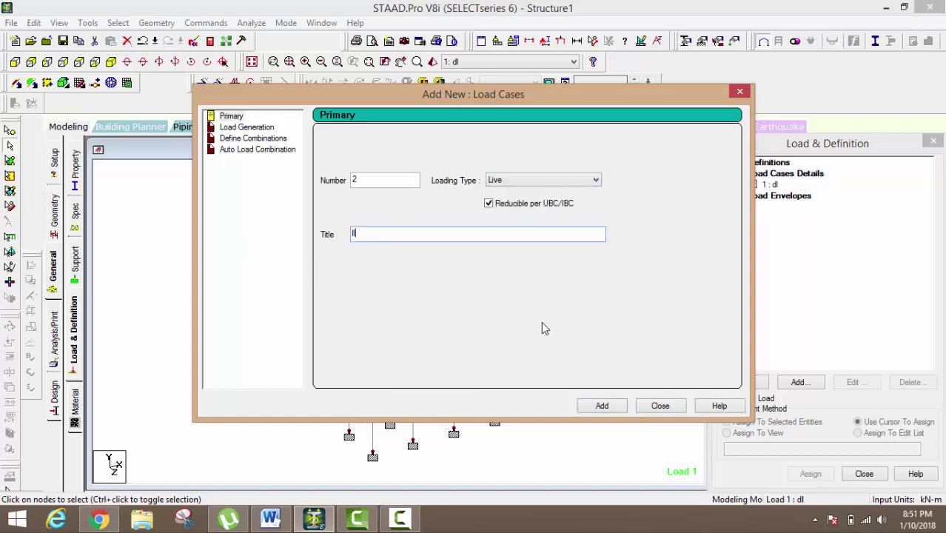
click(598, 405)
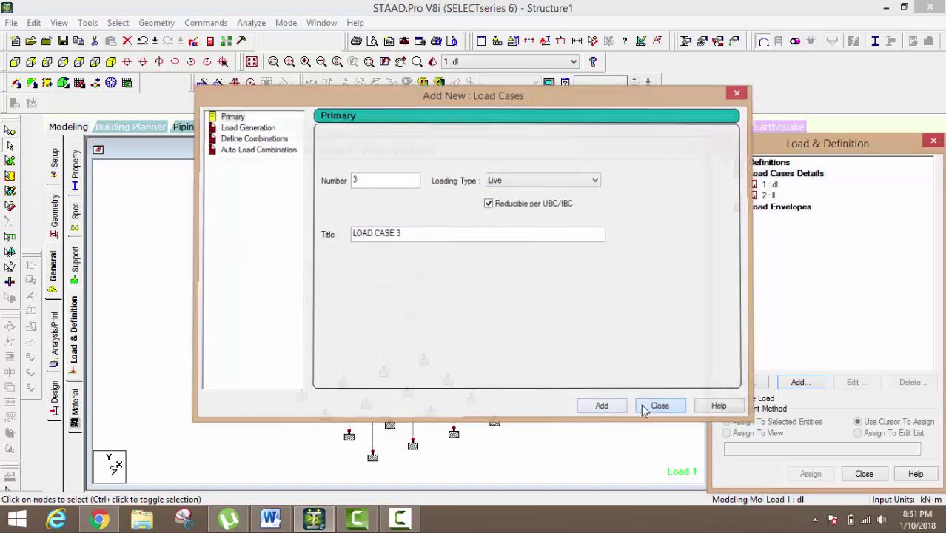
click(646, 407)
Add a Y-direction selfweight load with factor -1.5 to the dl case, and set a YRANGE floor load pressure of -6 kN/m2.
click(774, 185)
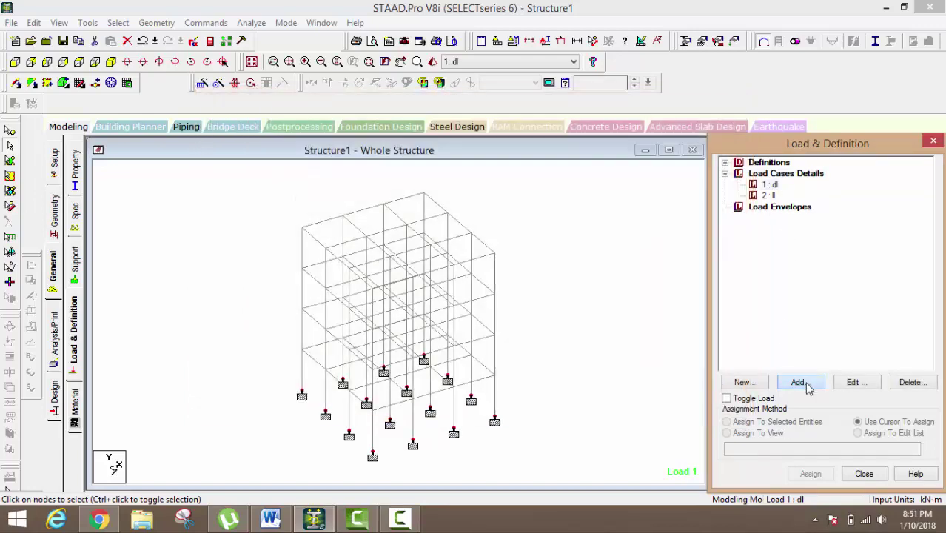
click(801, 384)
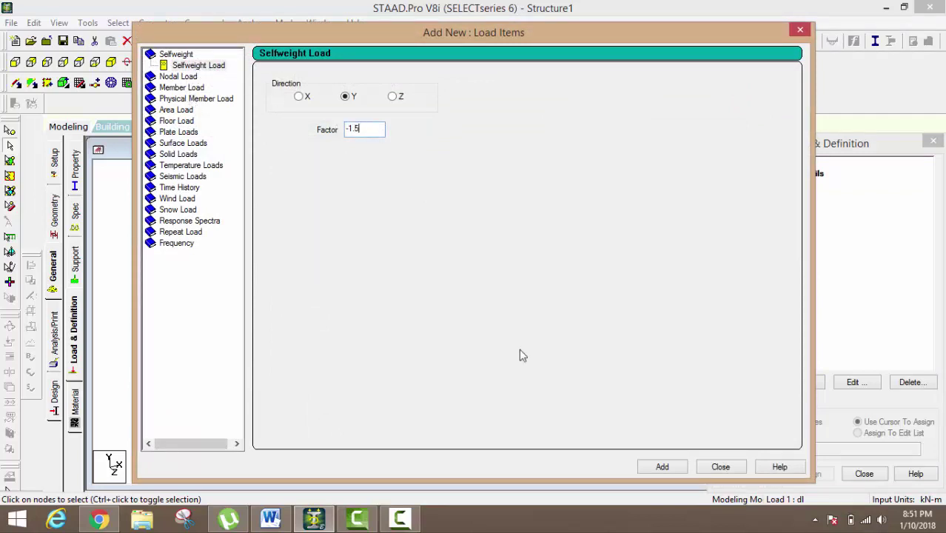
click(663, 467)
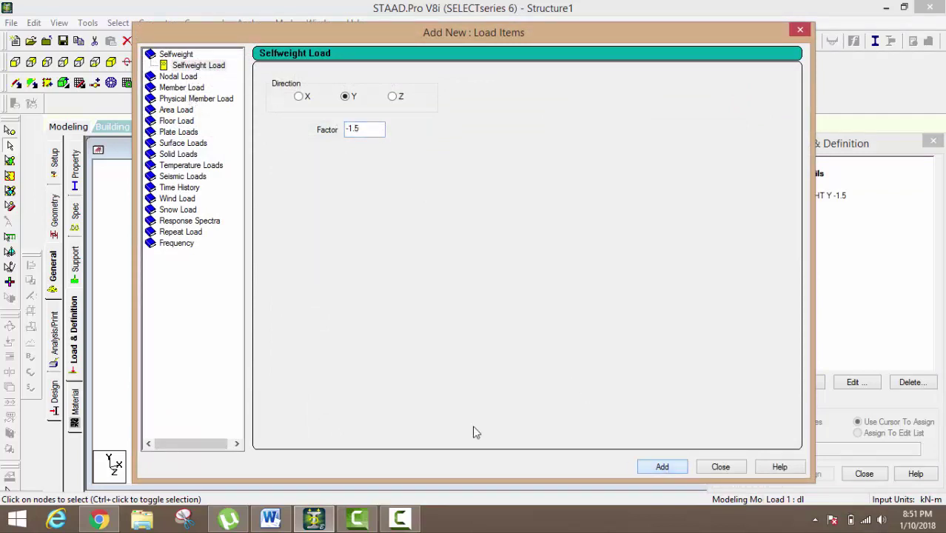
click(176, 122)
click(324, 145)
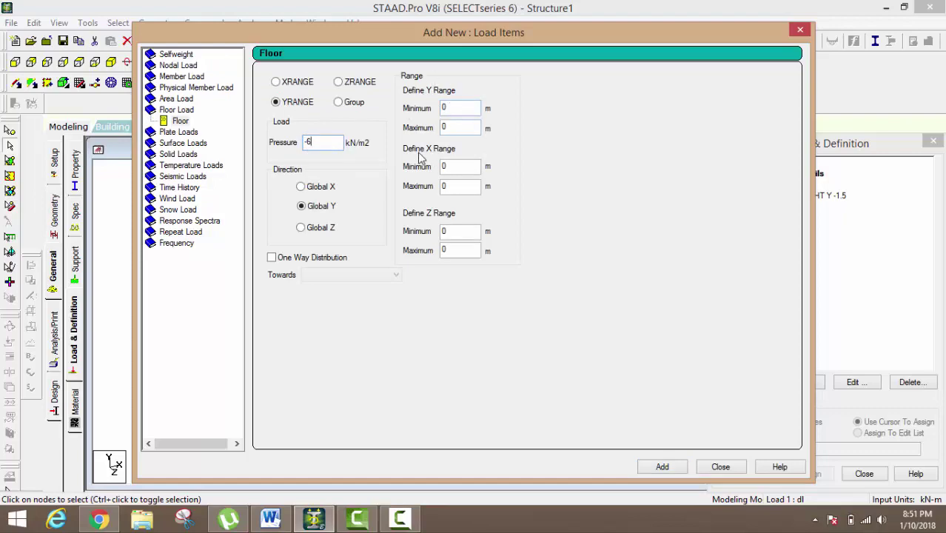
Check the Y coordinates of the first-floor and roof nodes on the same corner column of the frame.
drag(421, 48, 429, 437)
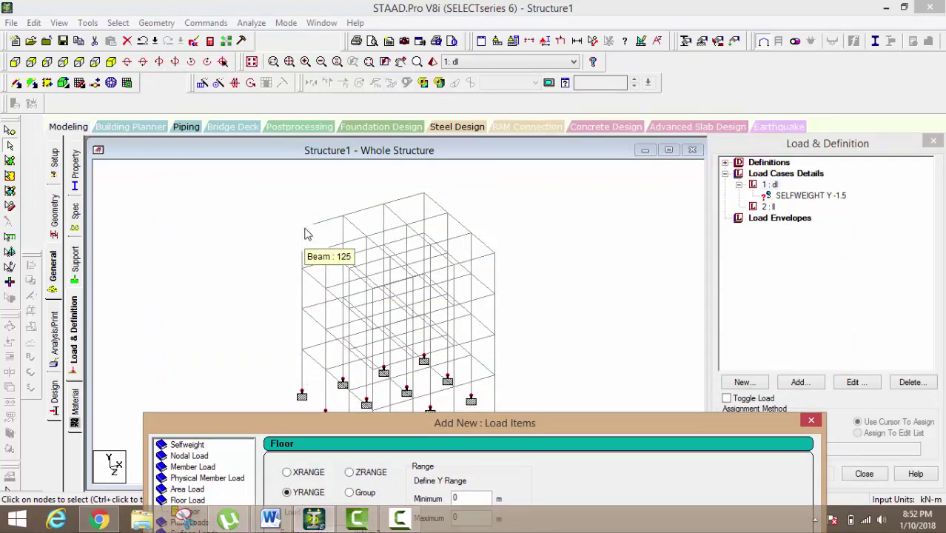
click(15, 152)
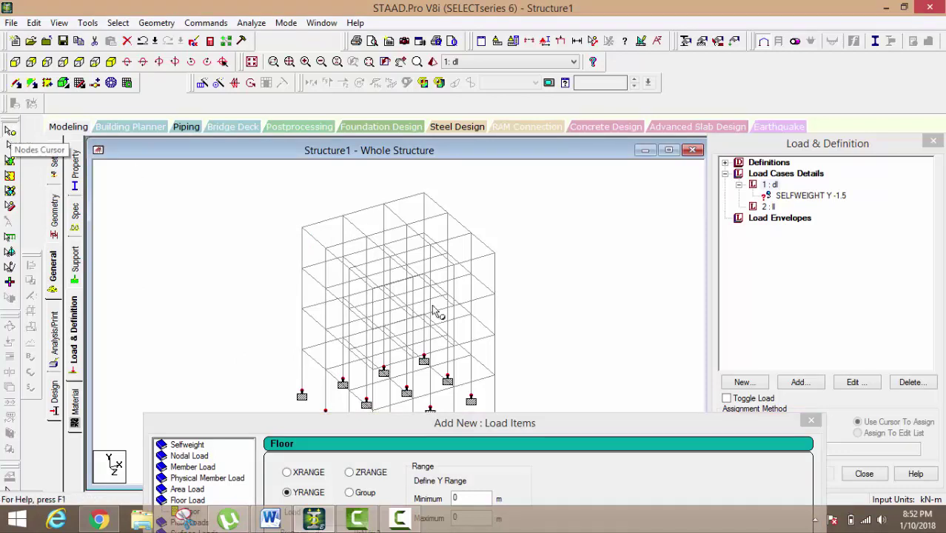
double_click(303, 351)
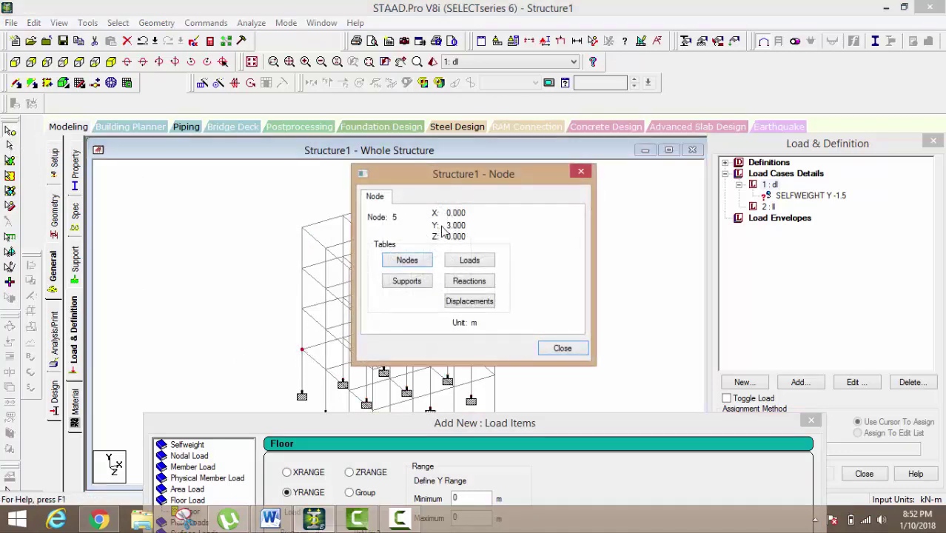
click(581, 175)
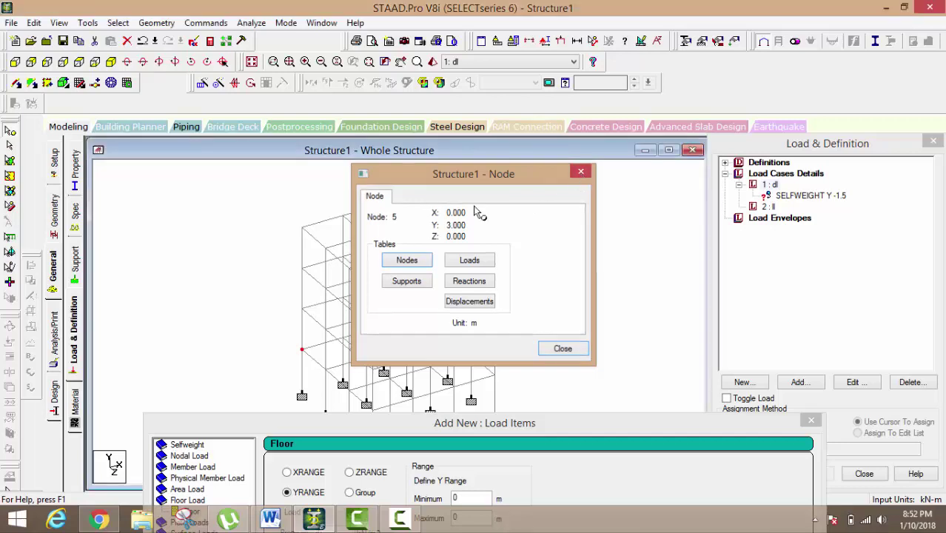
double_click(303, 229)
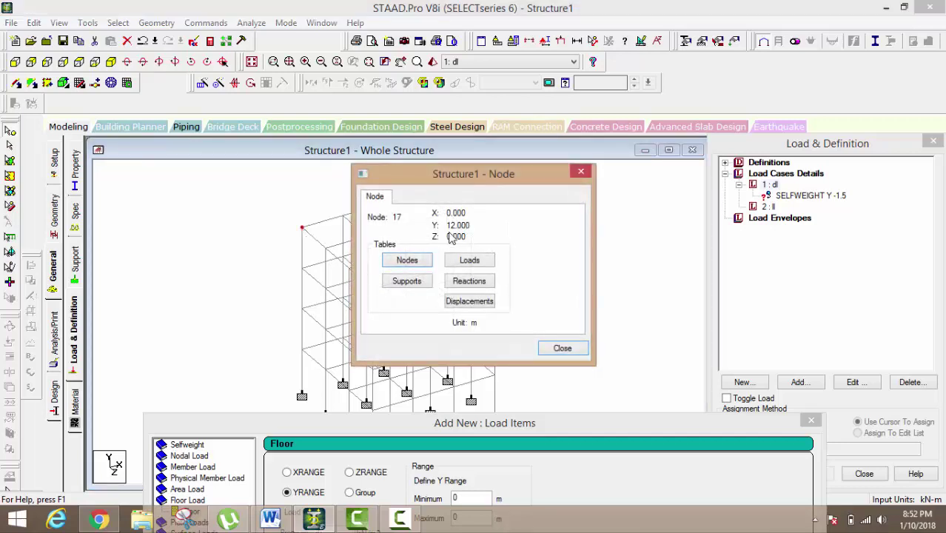
click(584, 173)
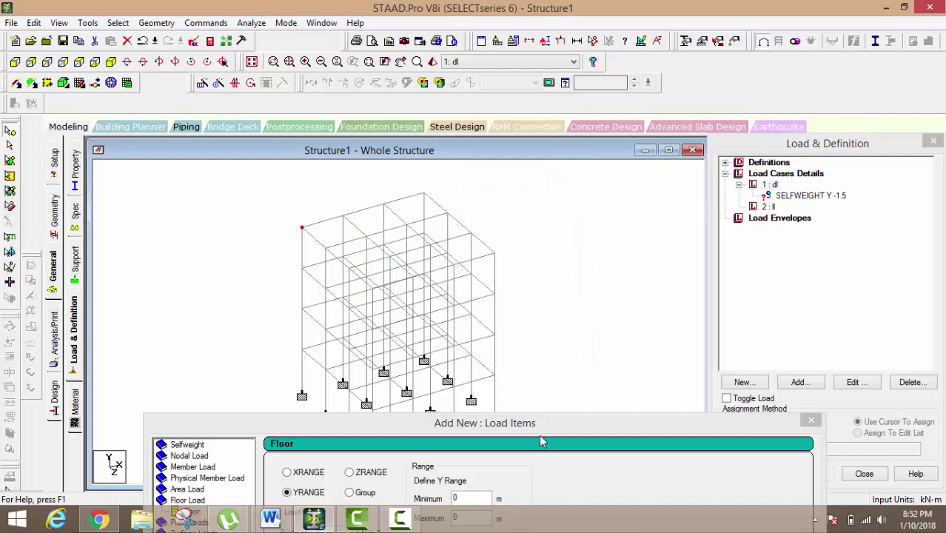
click(527, 294)
Set the floor load's Y range from 3 m to 12 m and add the load to the dl case.
drag(533, 437, 516, 97)
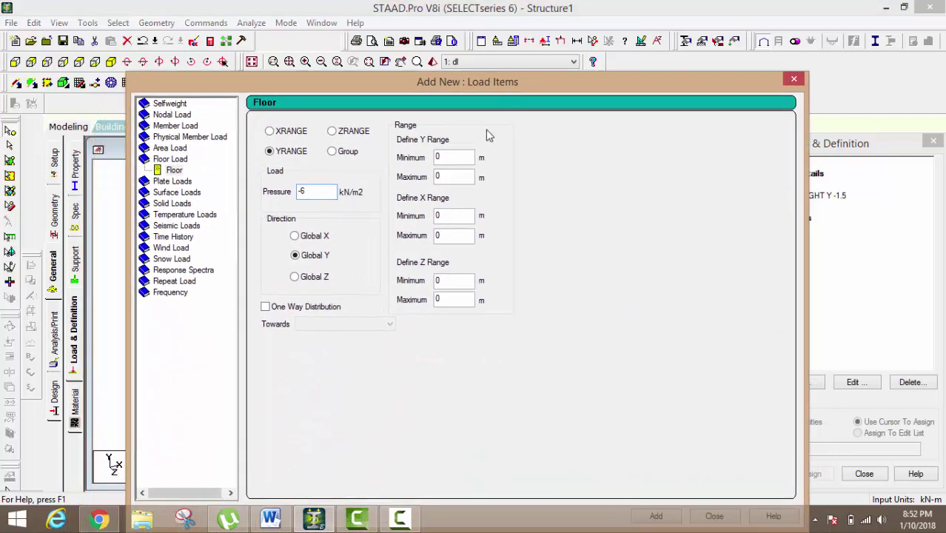
double_click(449, 158)
text(3)
drag(544, 82, 543, 8)
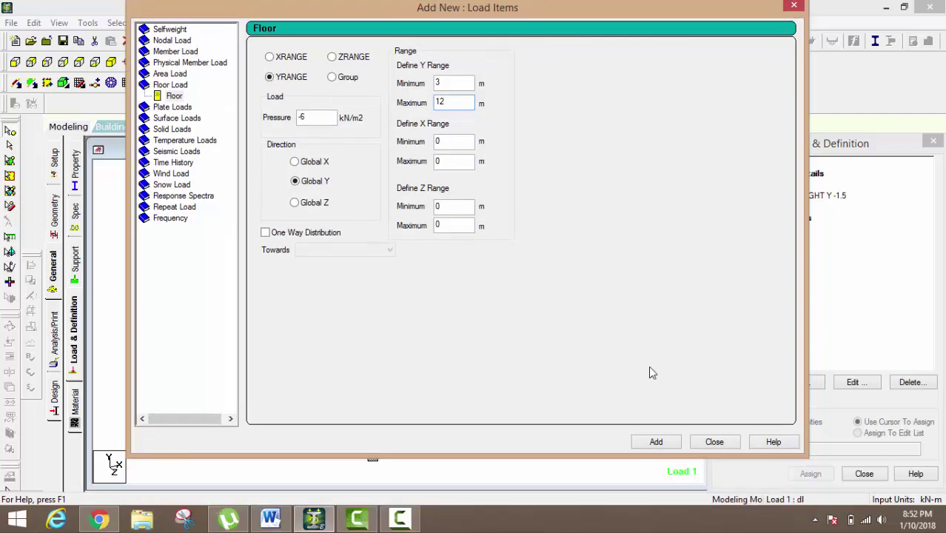
click(655, 441)
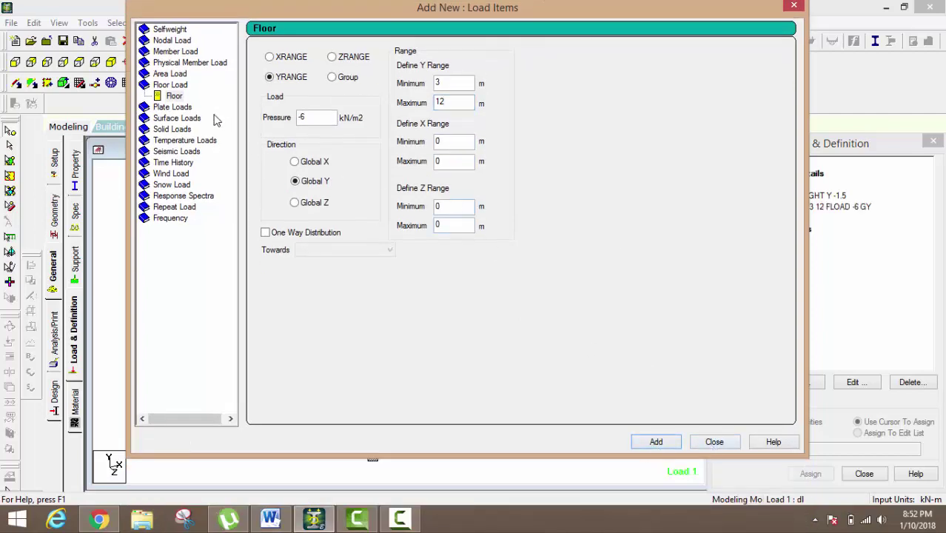
click(794, 8)
Start a YRANGE floor load in the ll case with pressure -4 kN/m2 and a minimum Y of 3 m.
click(767, 218)
click(802, 387)
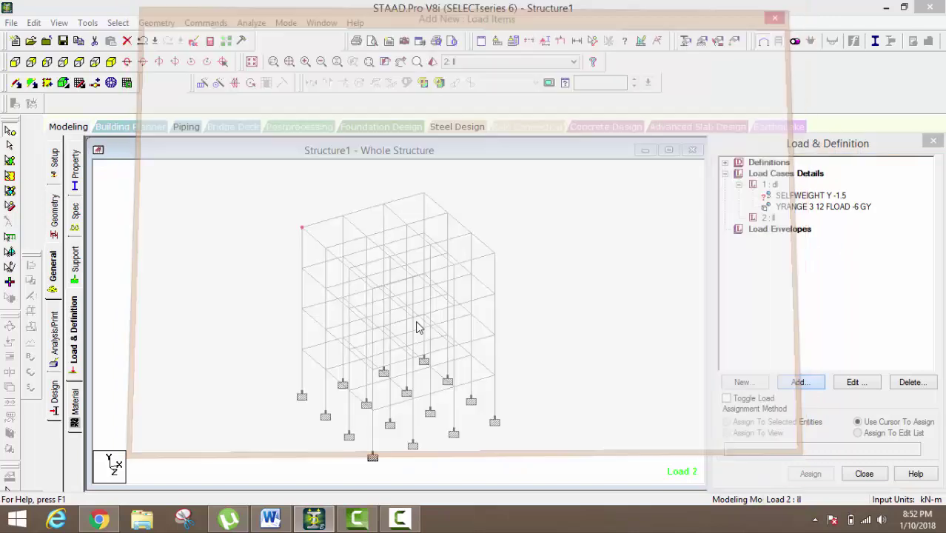
click(178, 121)
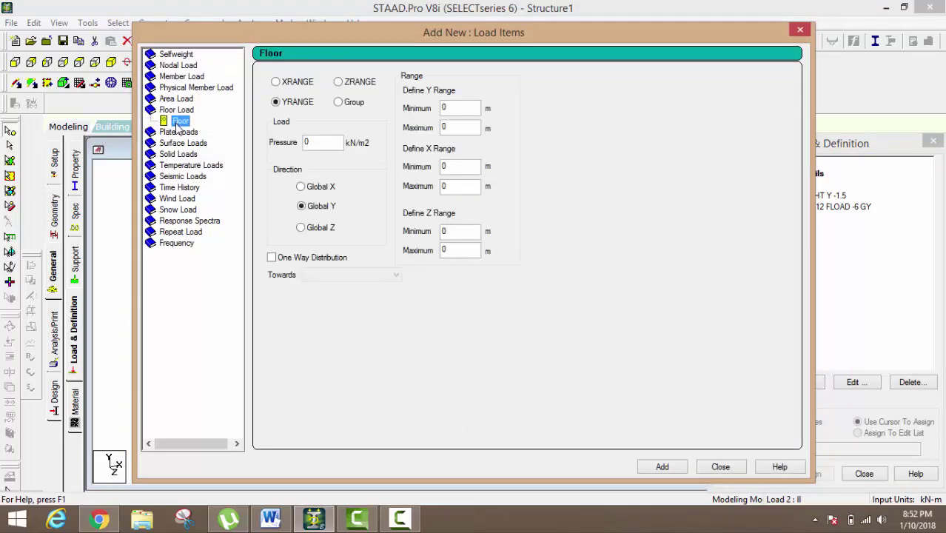
double_click(316, 141)
text(-4)
double_click(447, 107)
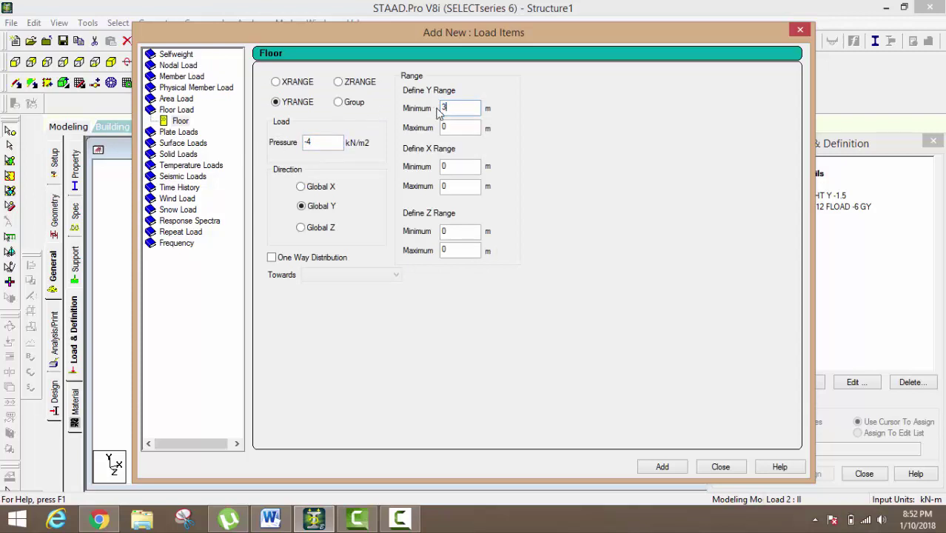
Check the Y coordinate of the corner column node one storey below the roof.
double_click(454, 127)
drag(435, 39, 478, 426)
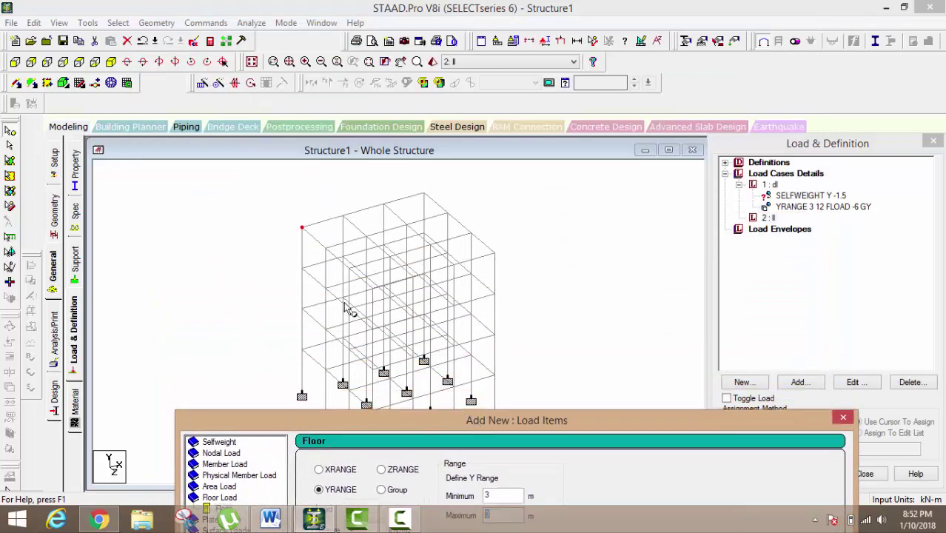
click(303, 275)
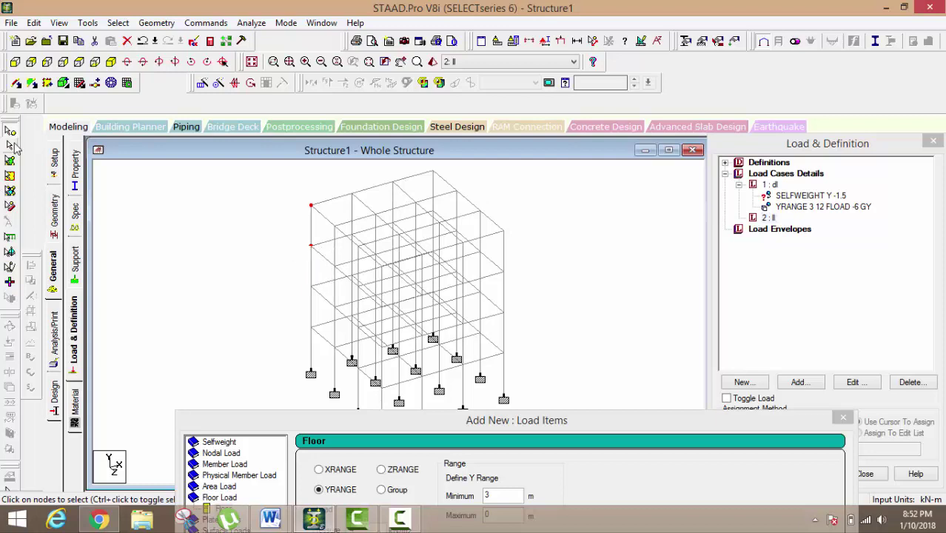
click(311, 245)
double_click(312, 246)
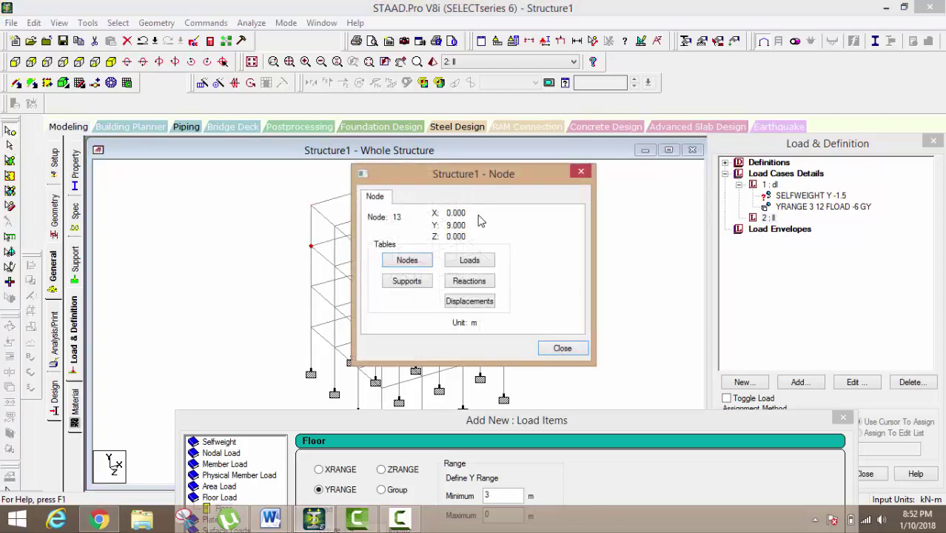
click(580, 173)
Set the floor load's maximum Y to 9 m and add the load to the ll case.
drag(509, 420, 449, 91)
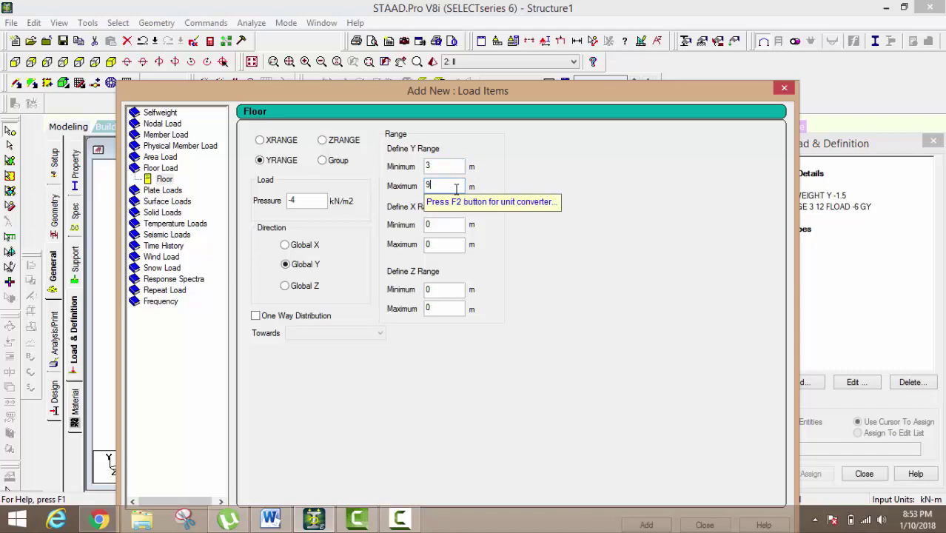
drag(461, 95, 445, 40)
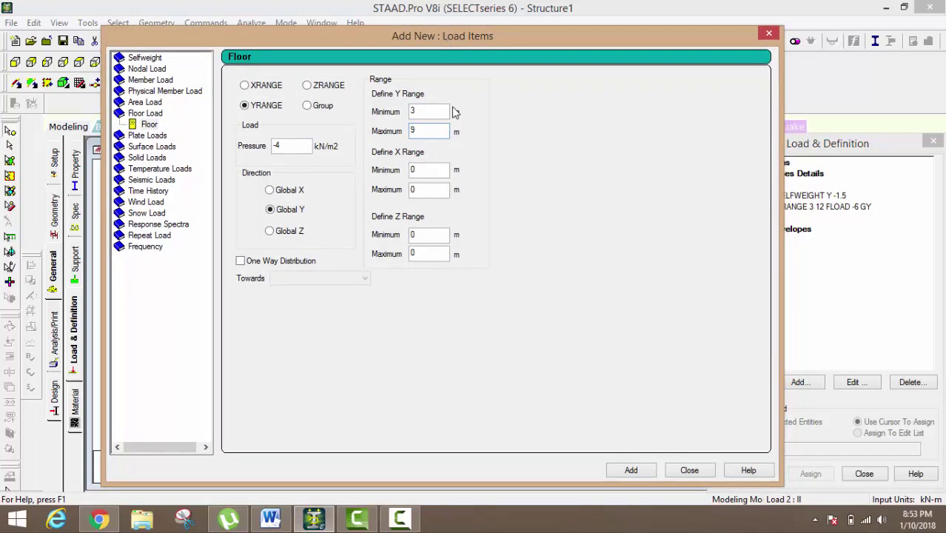
click(635, 470)
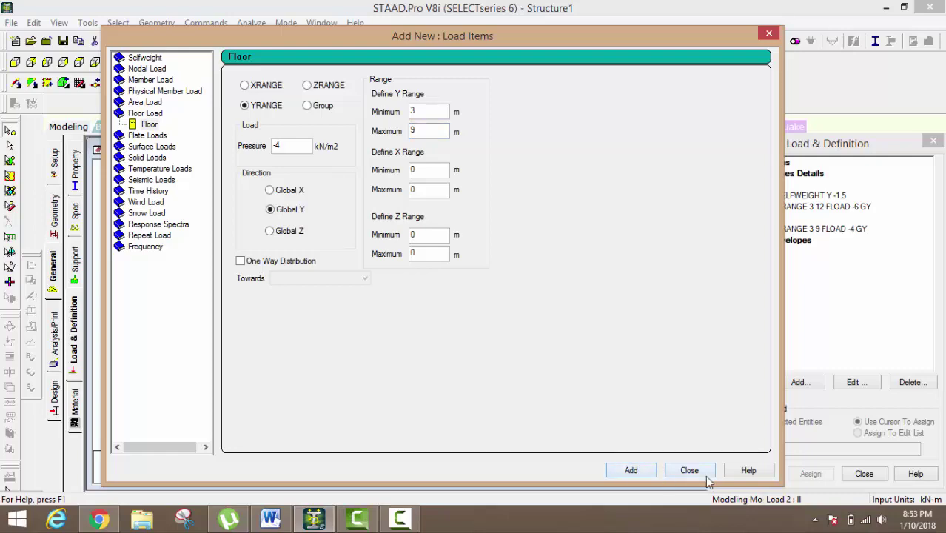
click(703, 475)
Assign the dl case's selfweight load to the whole structure using the Assign To View method.
click(840, 199)
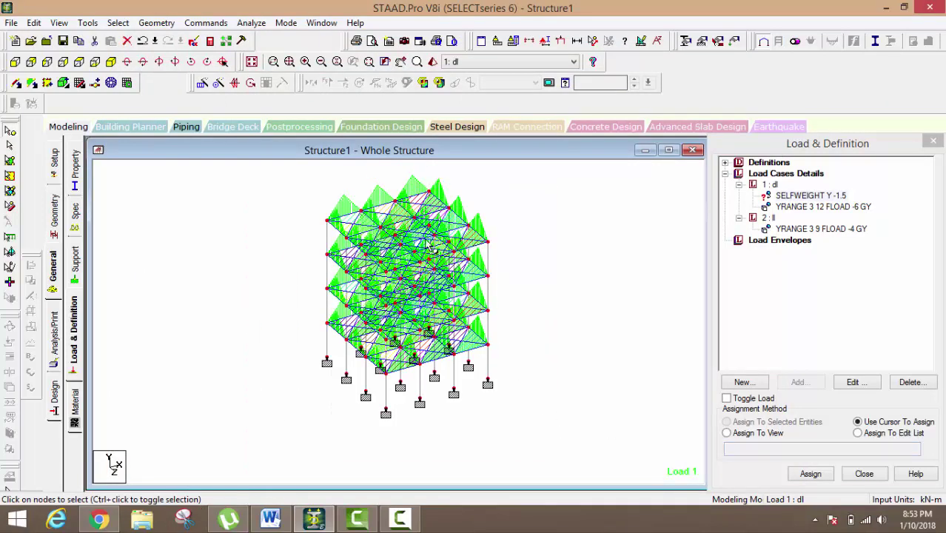
drag(495, 186, 211, 437)
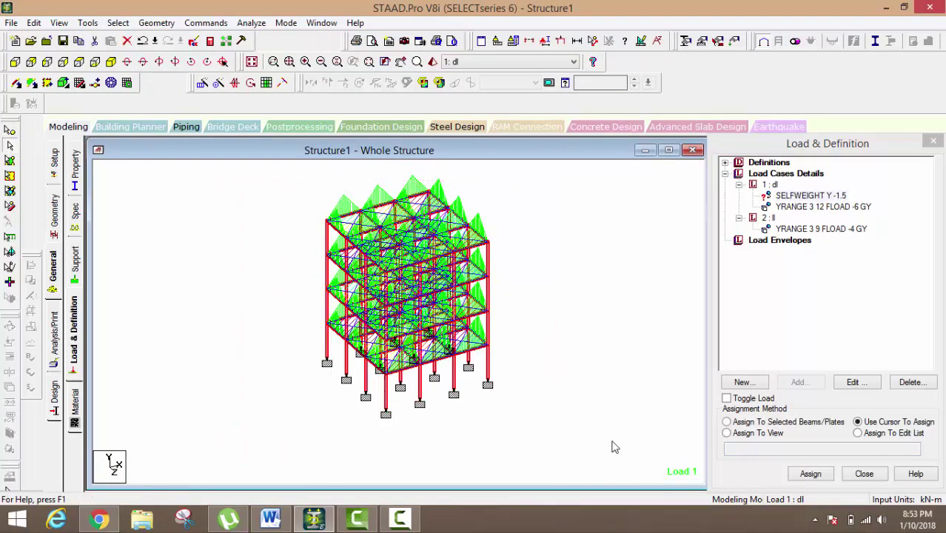
click(758, 433)
click(811, 474)
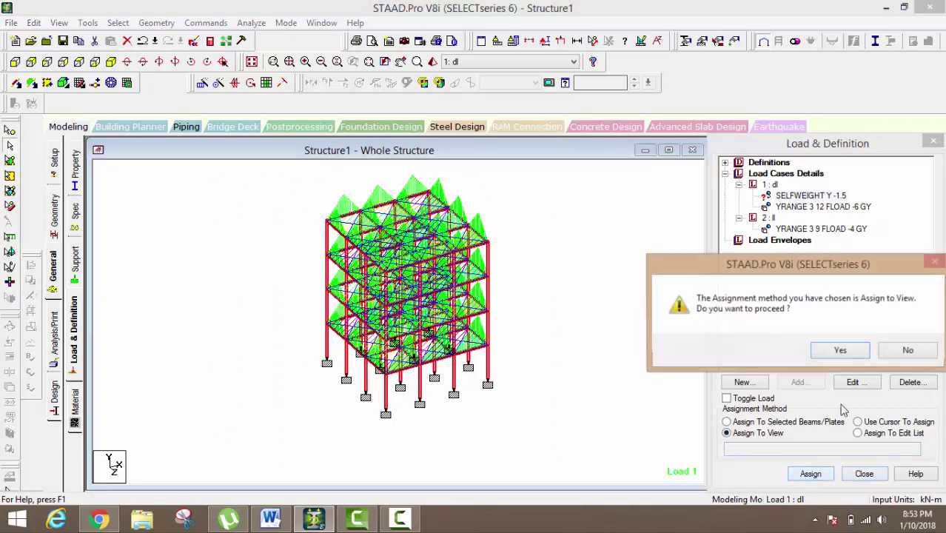
click(841, 351)
Display the floor load distributions of the dl and ll cases on the frame.
click(806, 207)
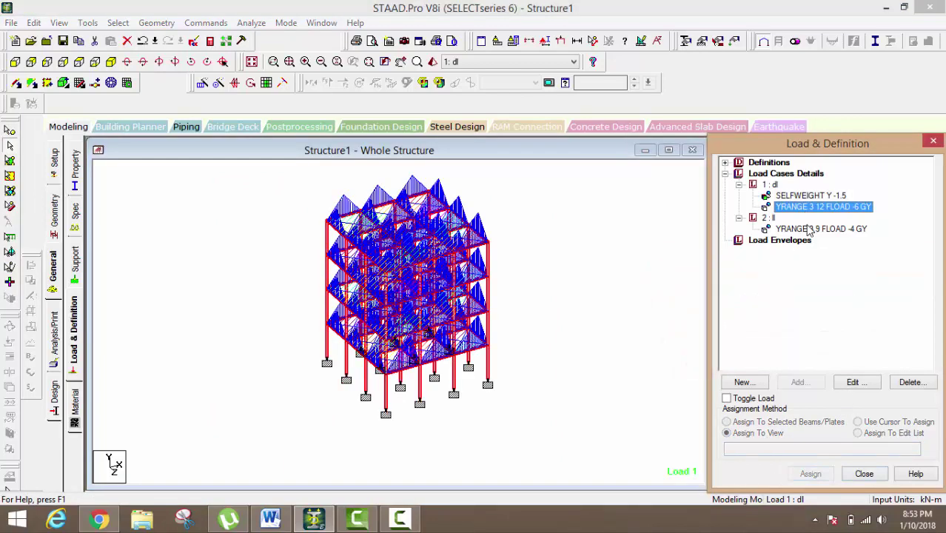
click(809, 229)
click(546, 323)
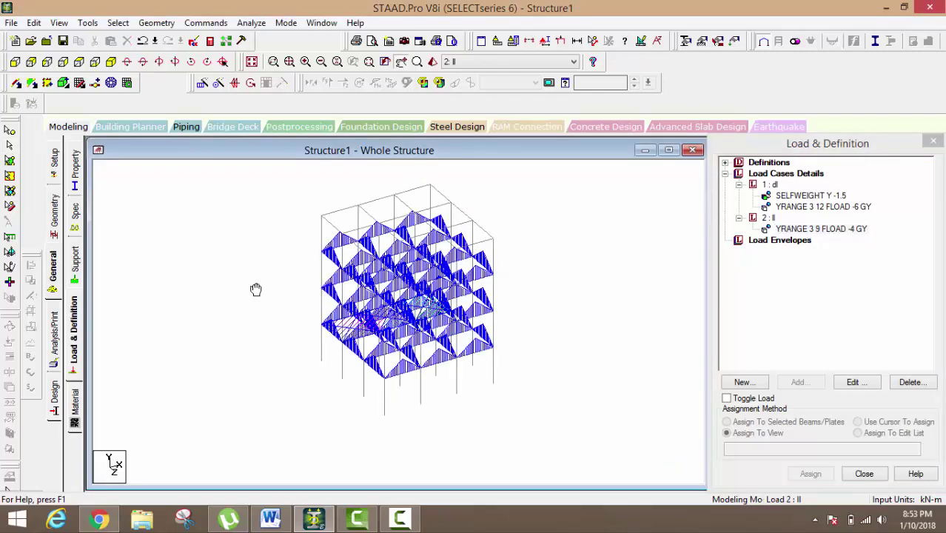
Add a Perform Analysis command with the No Print option and run the analysis.
click(54, 342)
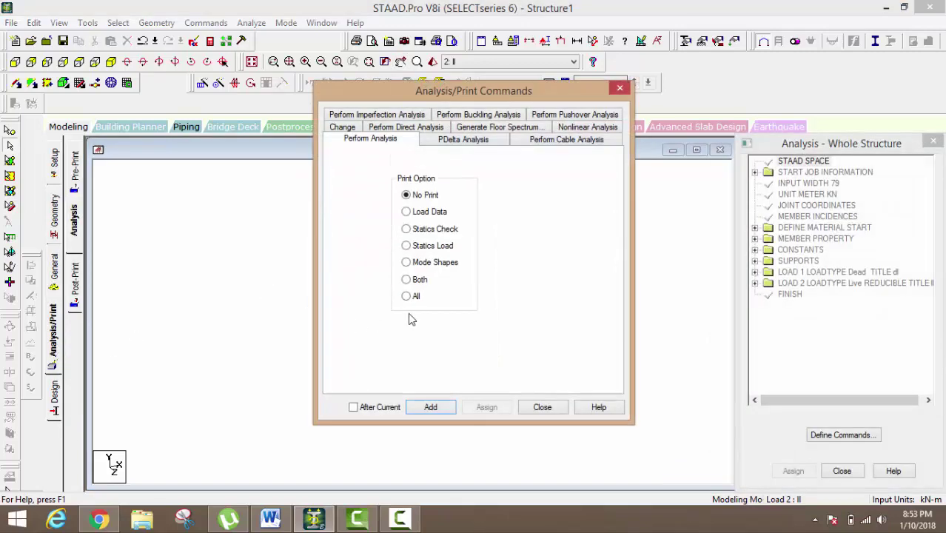
click(435, 407)
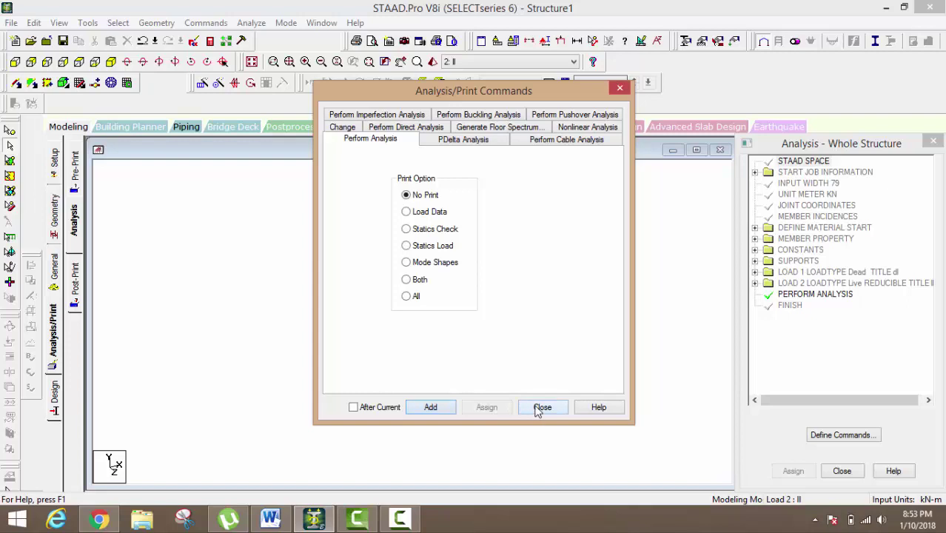
click(543, 407)
click(251, 22)
click(274, 38)
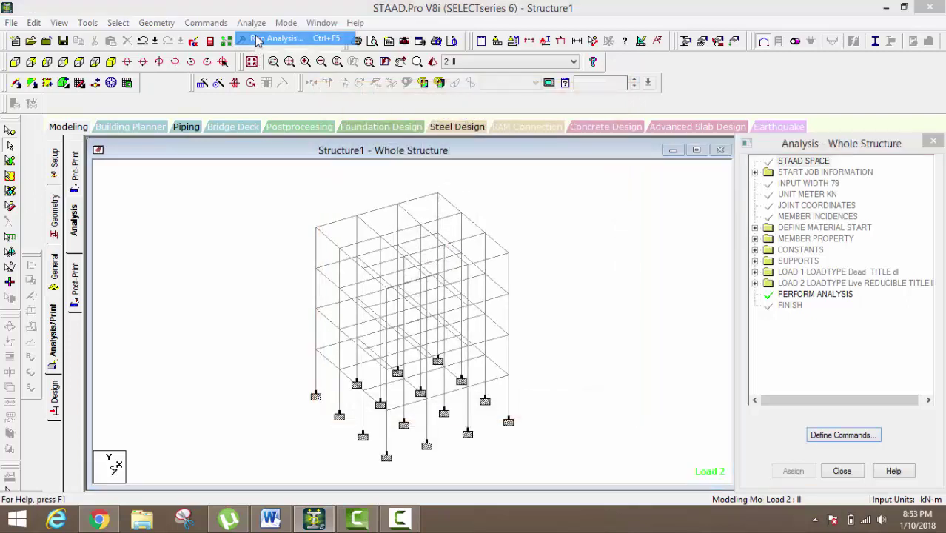
click(389, 279)
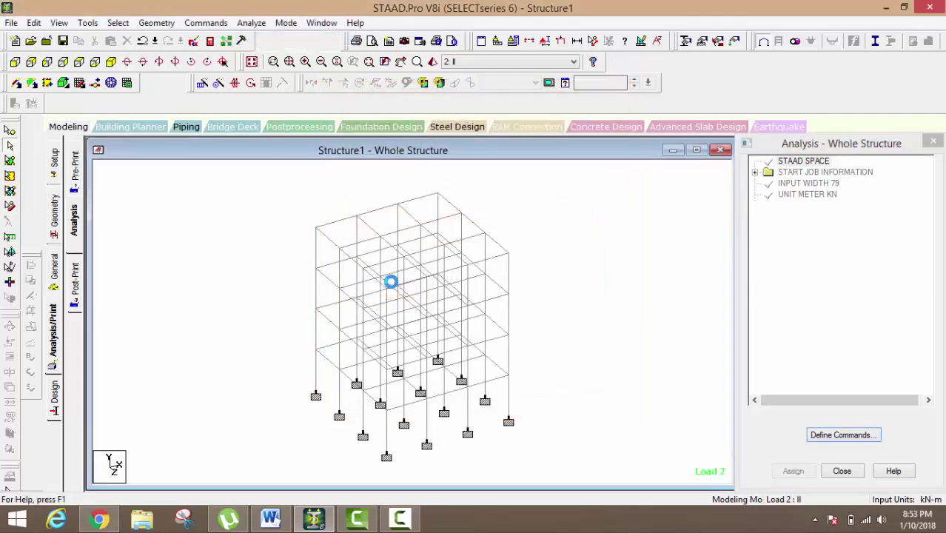
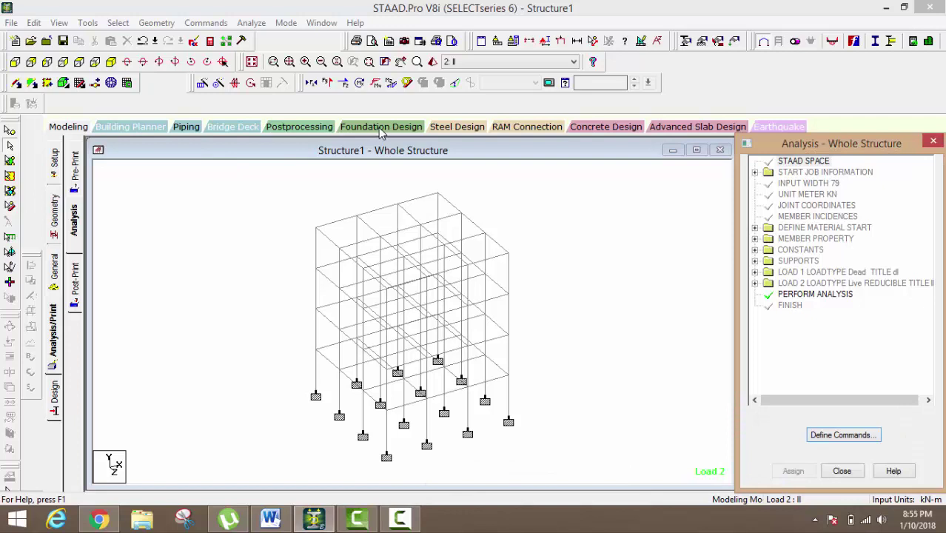
Switch to foundation design and include load cases dl and ll for all supports.
click(378, 127)
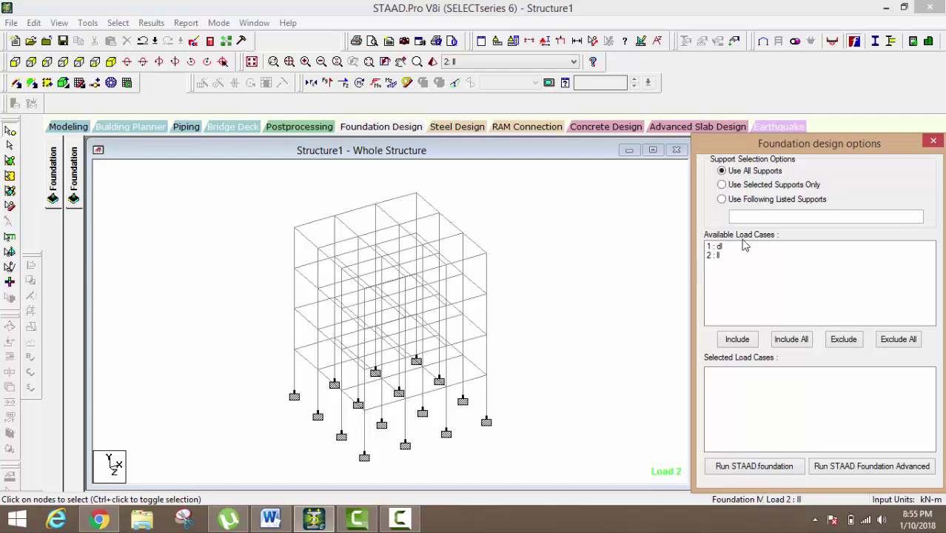
click(720, 247)
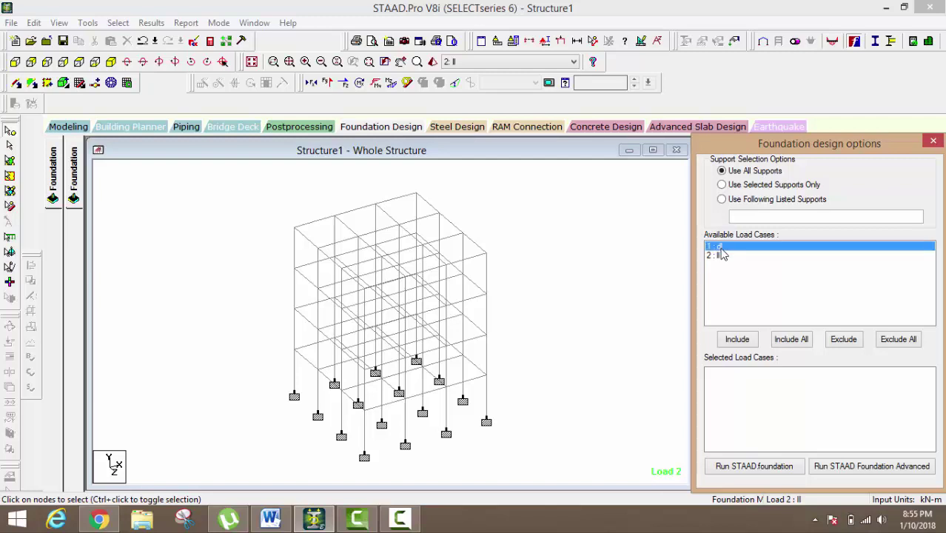
shift+click(720, 256)
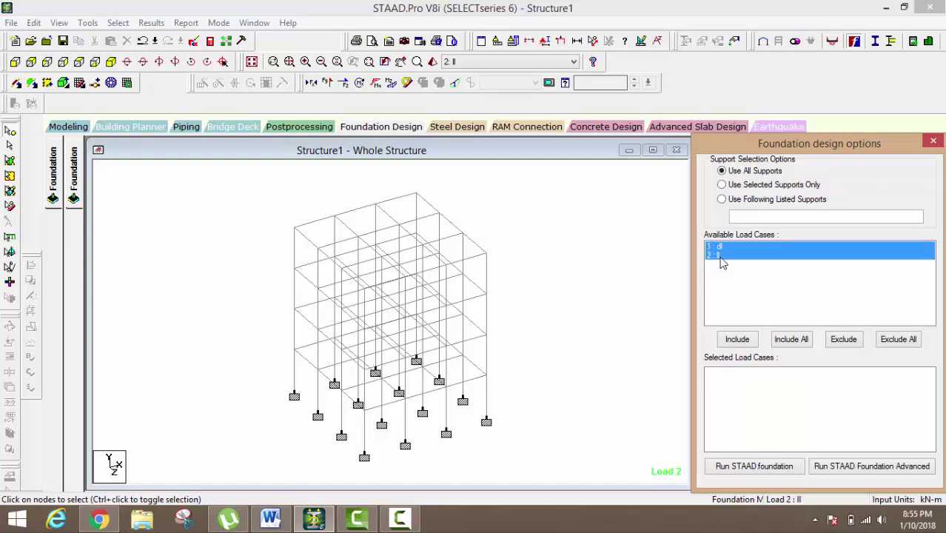
click(737, 340)
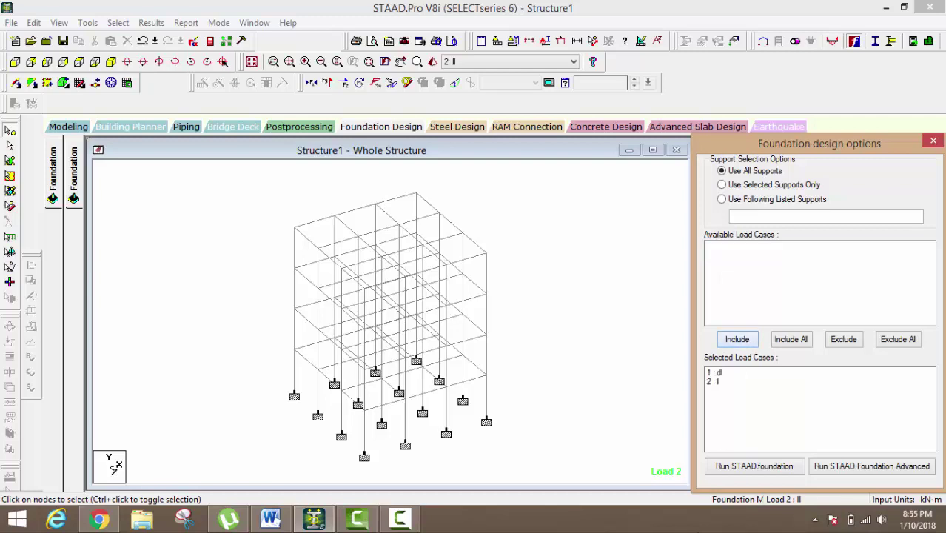
click(400, 518)
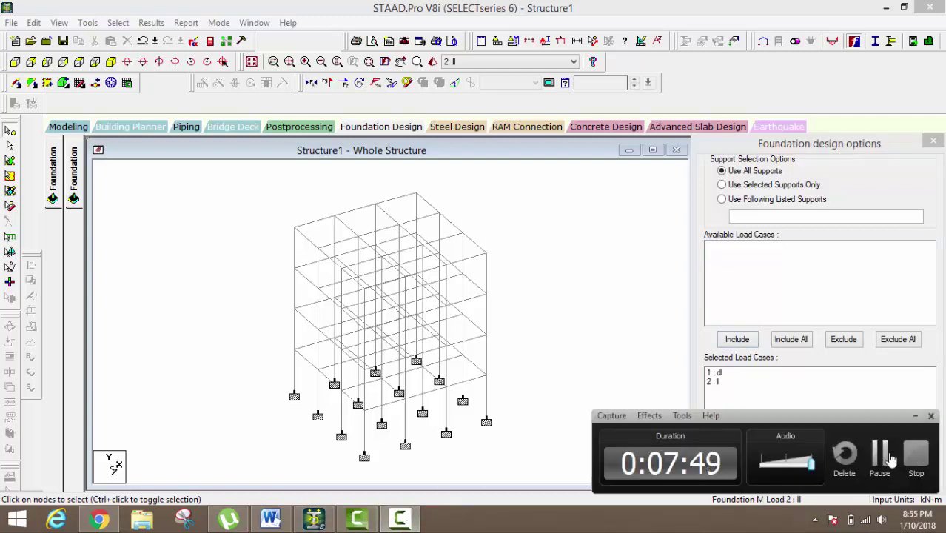
click(881, 455)
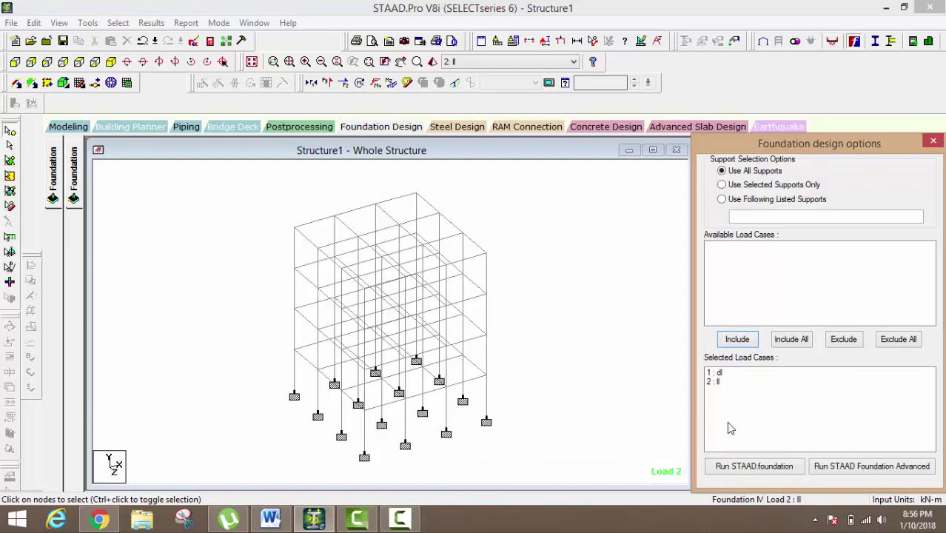
Launch STAAD.foundation with the included load cases and move the Data Input Pane clear of the support geometry.
click(747, 474)
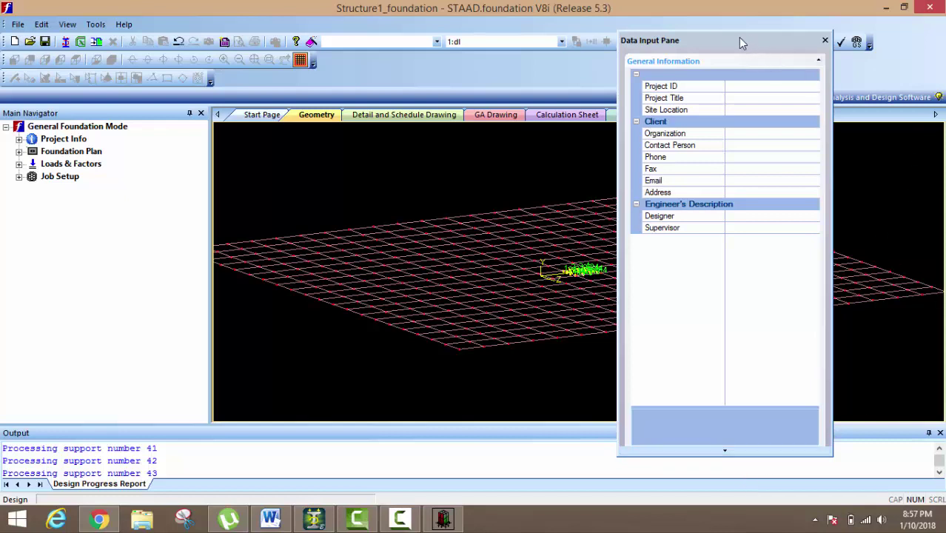
drag(738, 38, 850, 58)
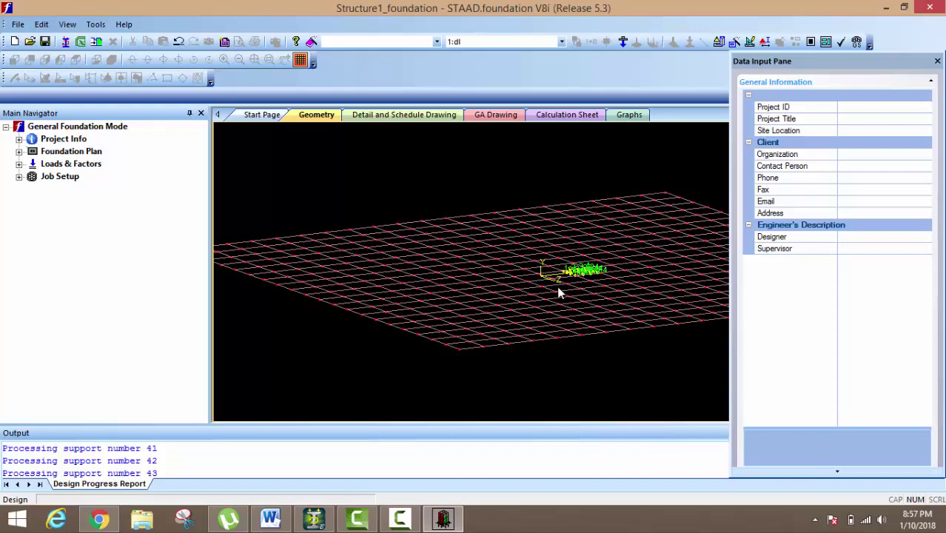
scroll(582, 266, up, 3)
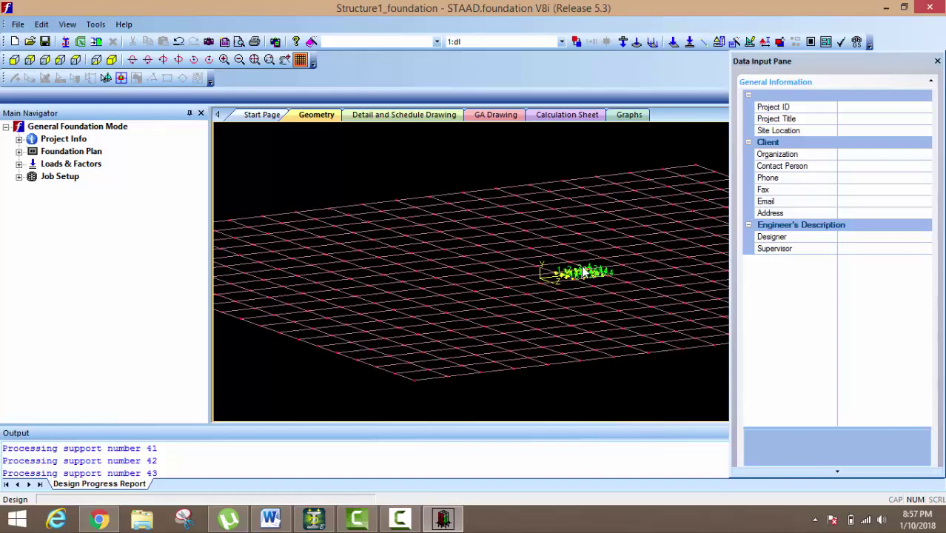
scroll(583, 270, up, 5)
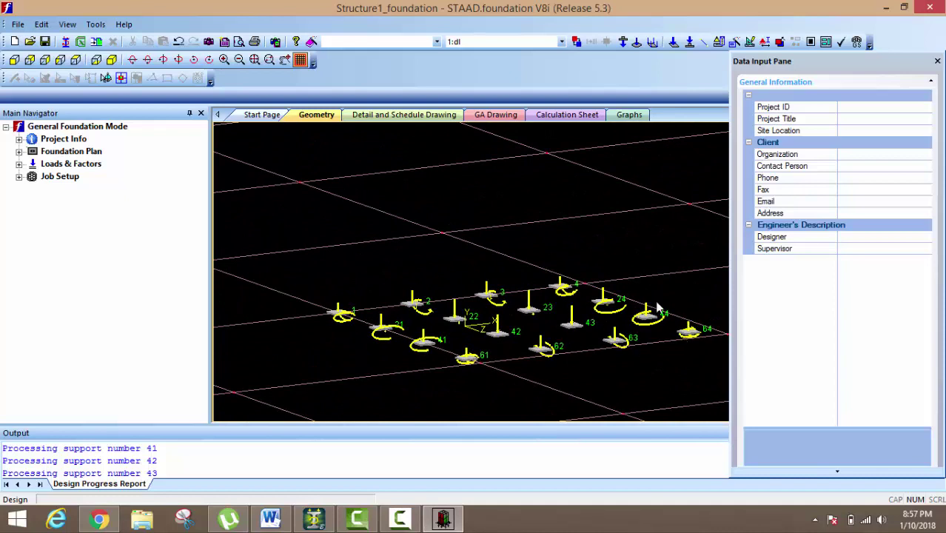
middle_drag(404, 351, 354, 323)
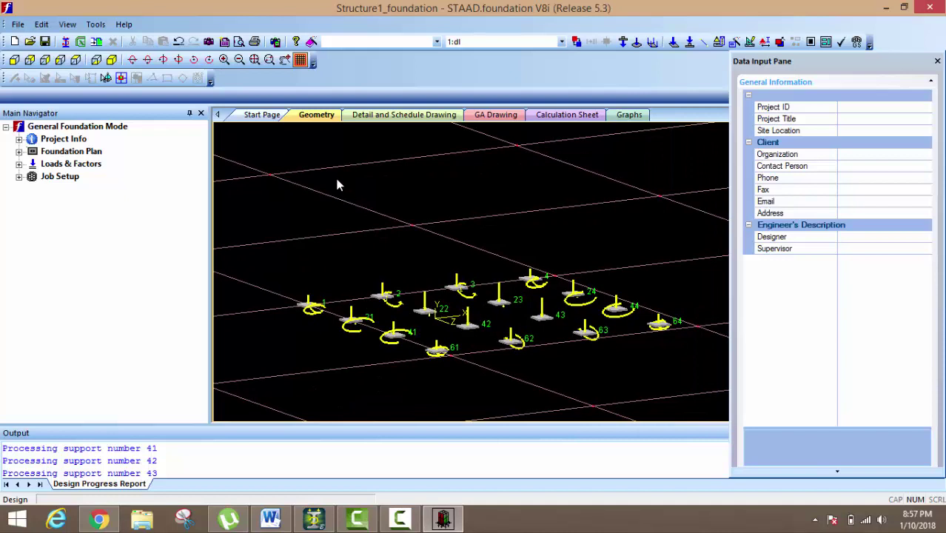
Generate the service and ultimate load combinations from the INDIAN load combination table, and close the load combination input.
click(20, 139)
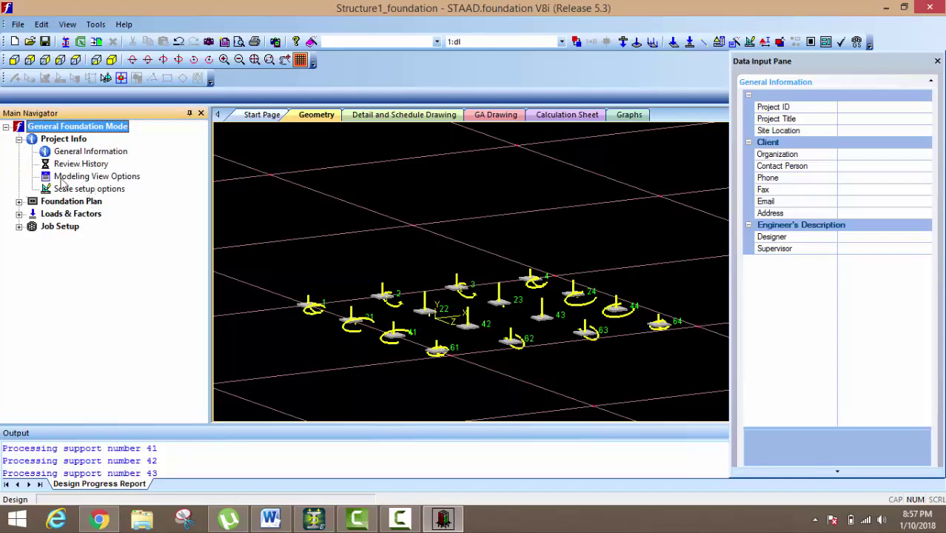
click(19, 139)
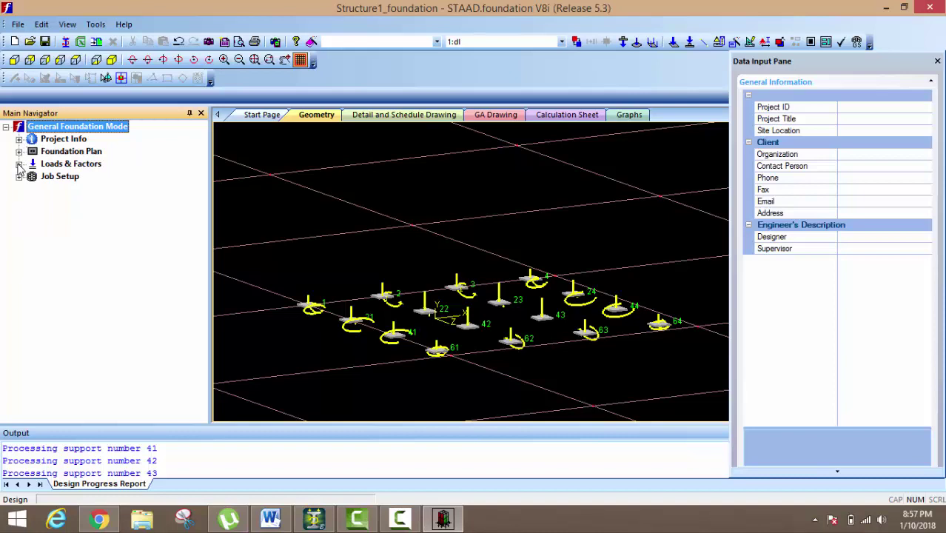
click(20, 164)
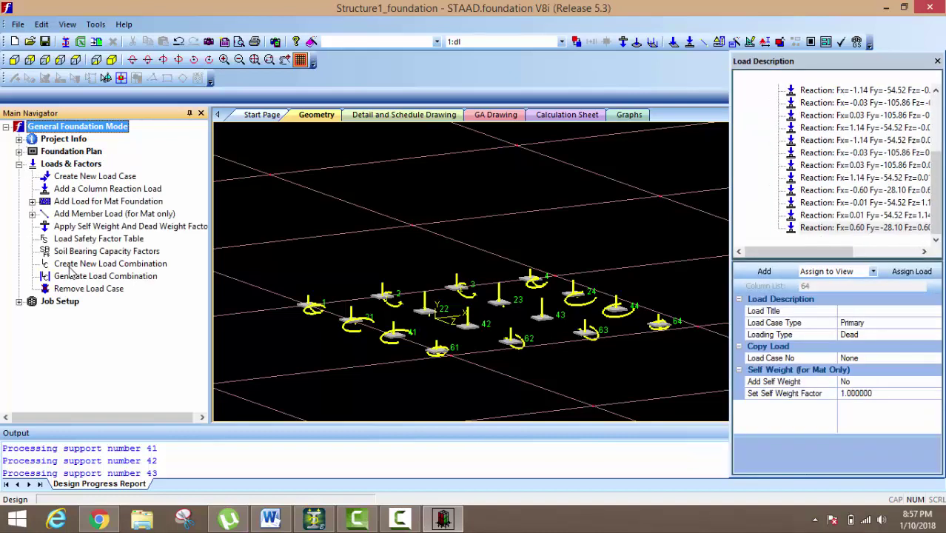
click(111, 282)
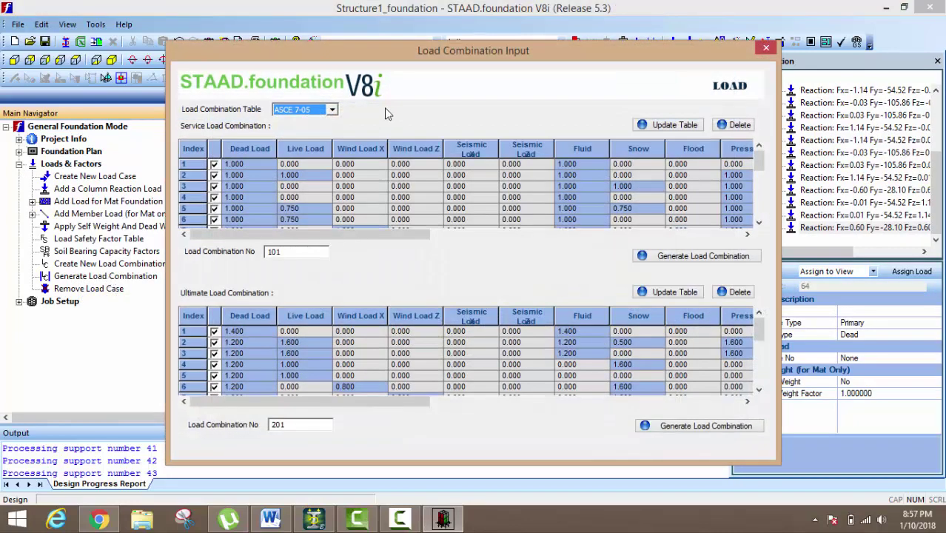
click(332, 109)
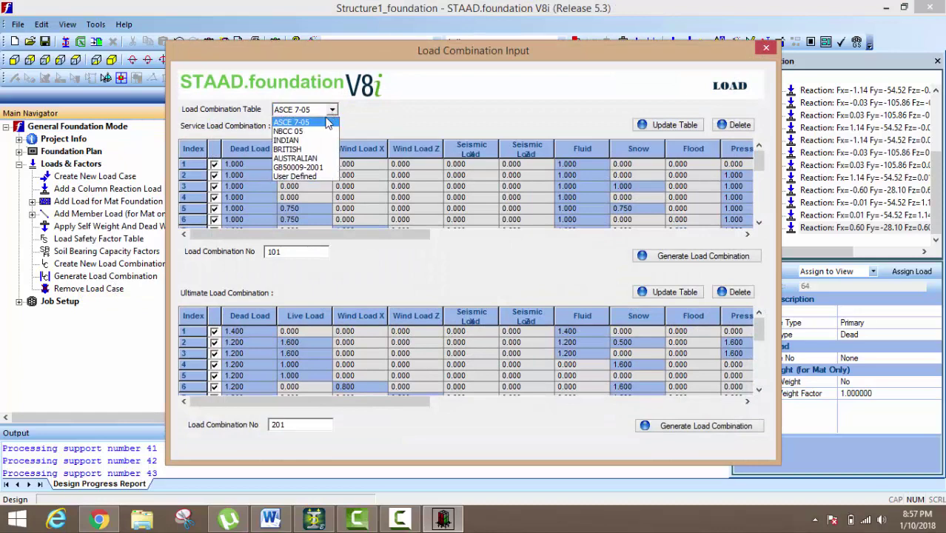
click(313, 141)
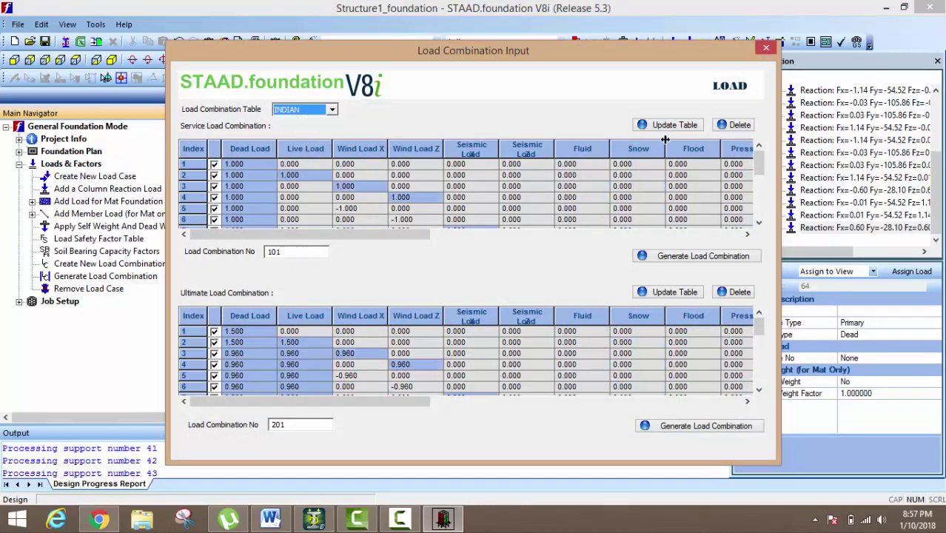
click(675, 257)
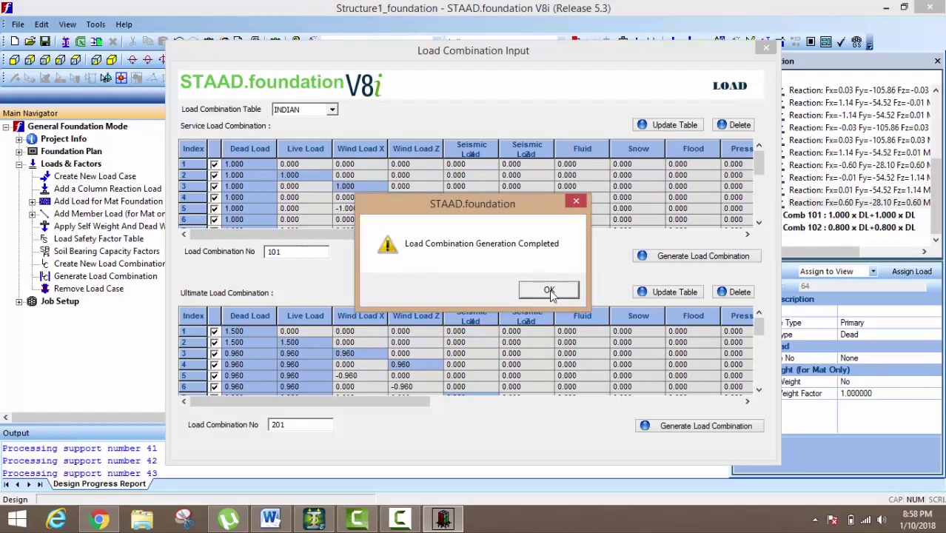
click(549, 289)
click(695, 426)
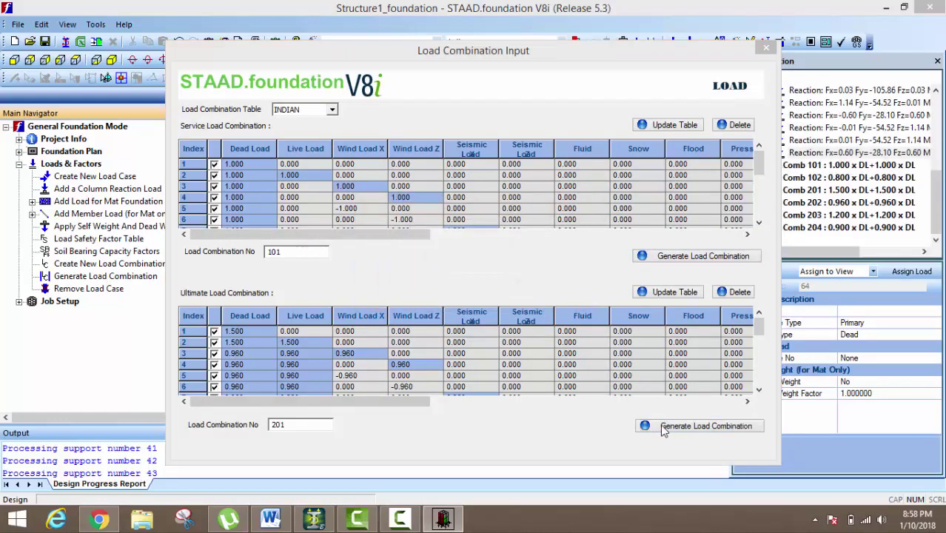
click(549, 290)
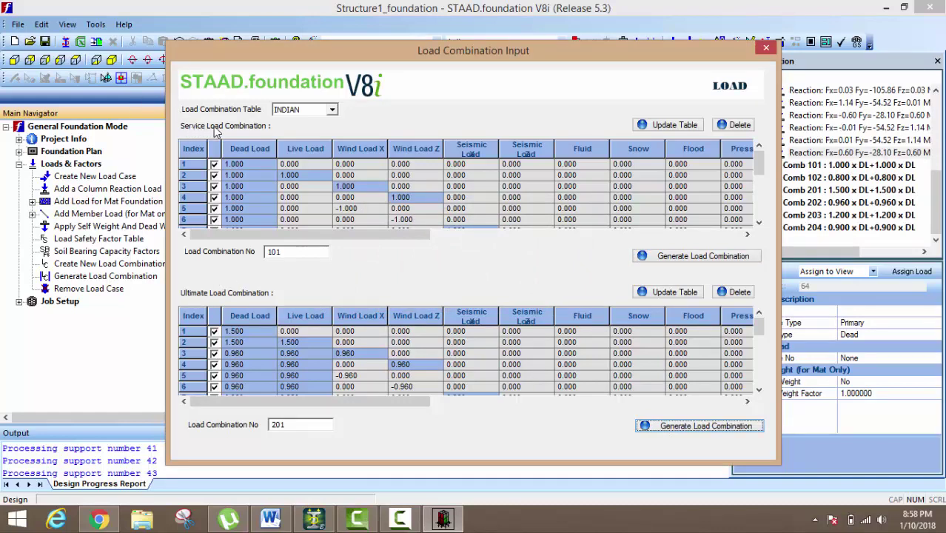
click(766, 47)
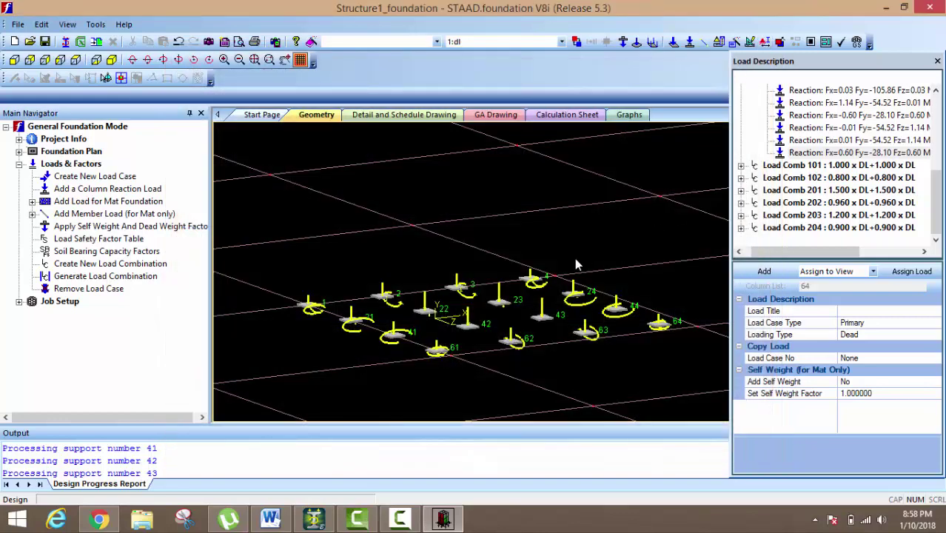
Start a new foundation job named isolated with the job type Isolated.
middle_drag(574, 258, 556, 268)
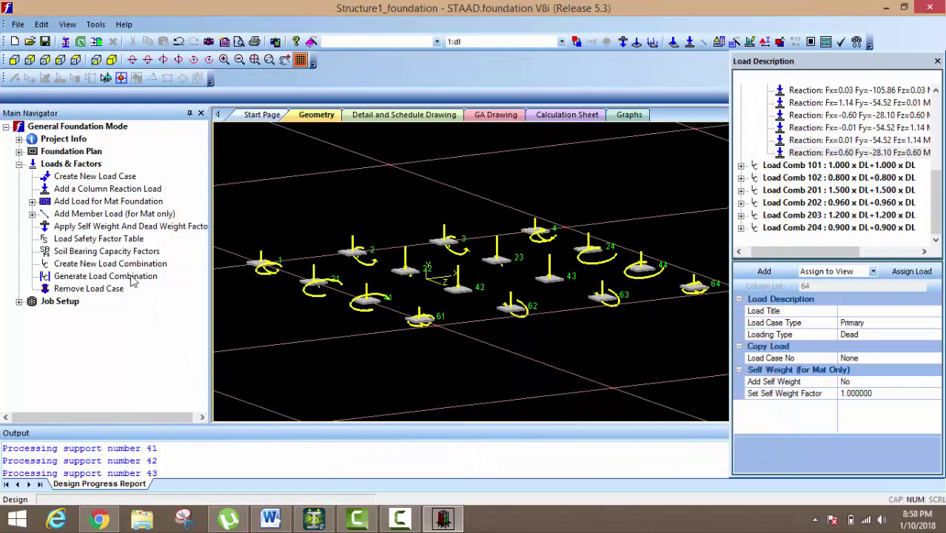
click(19, 302)
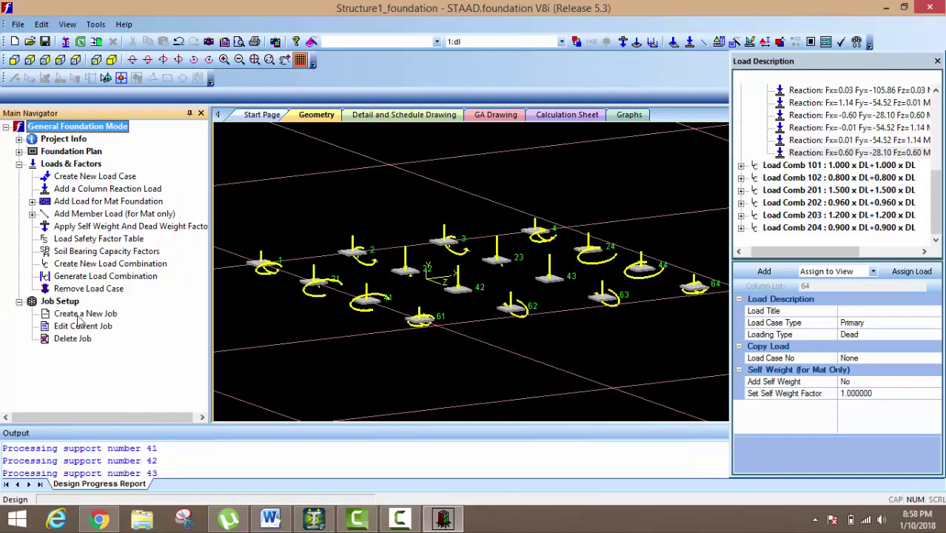
click(77, 315)
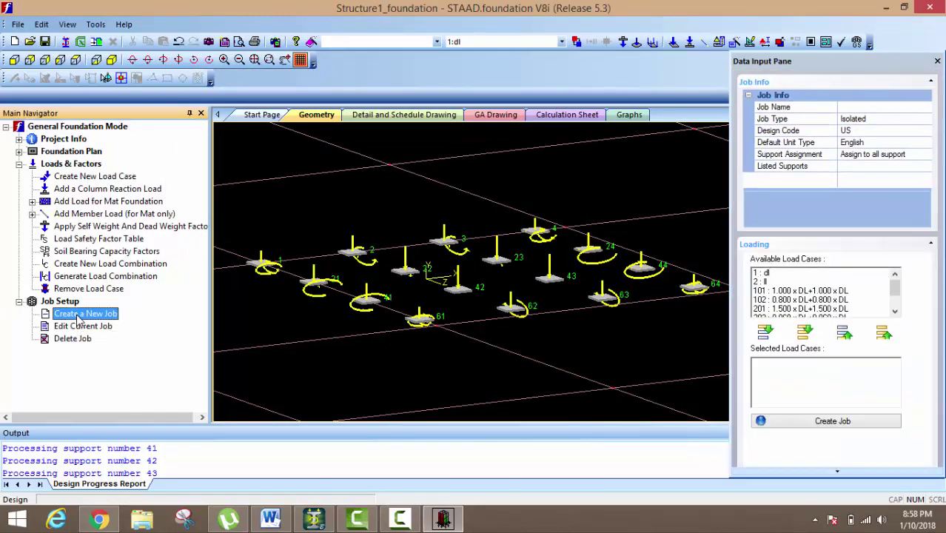
click(789, 83)
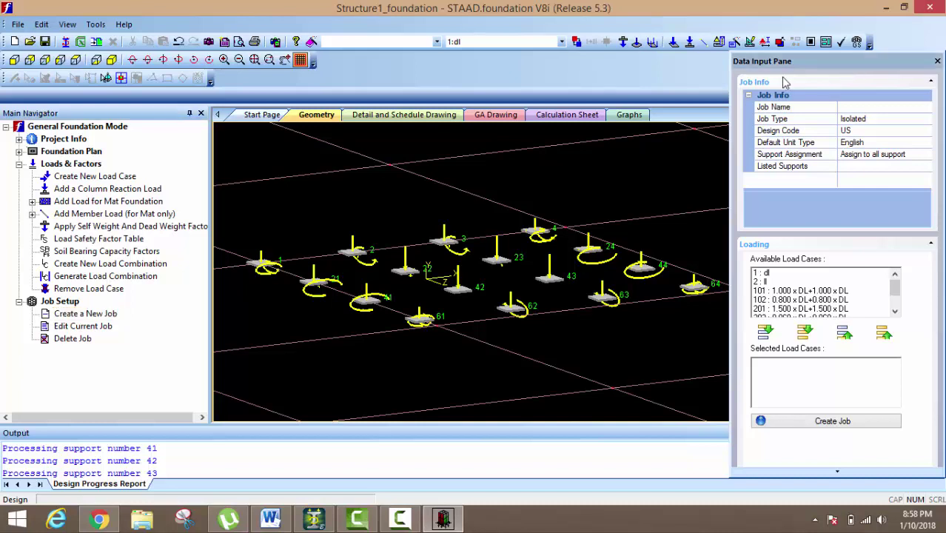
click(860, 108)
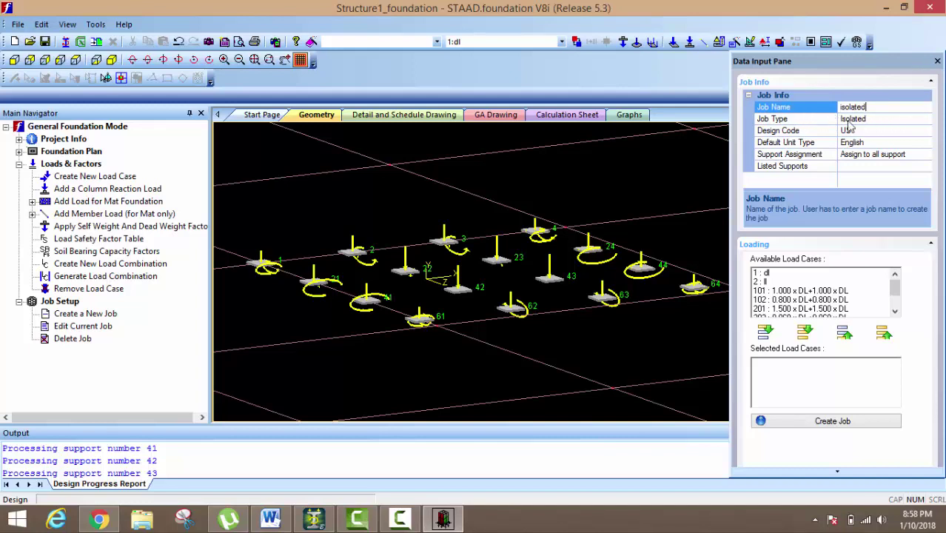
click(911, 120)
click(926, 119)
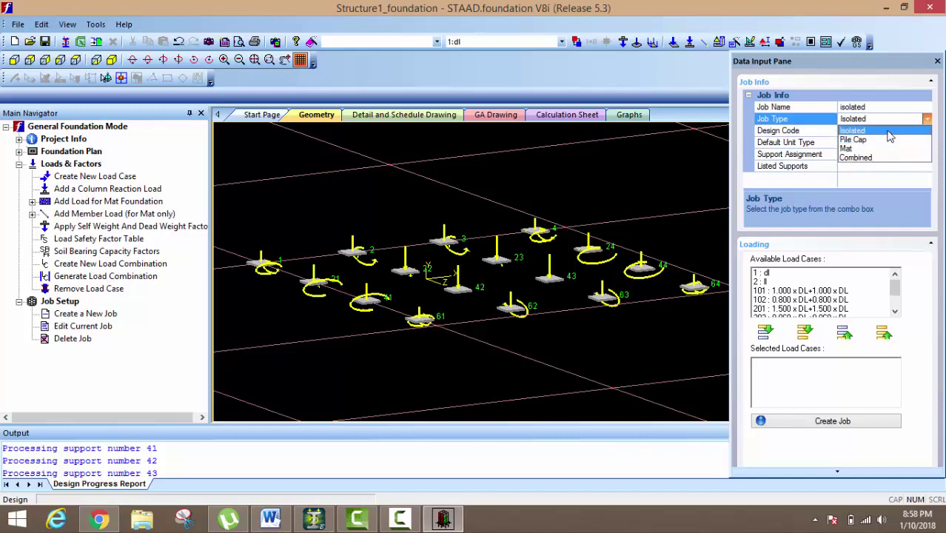
click(890, 131)
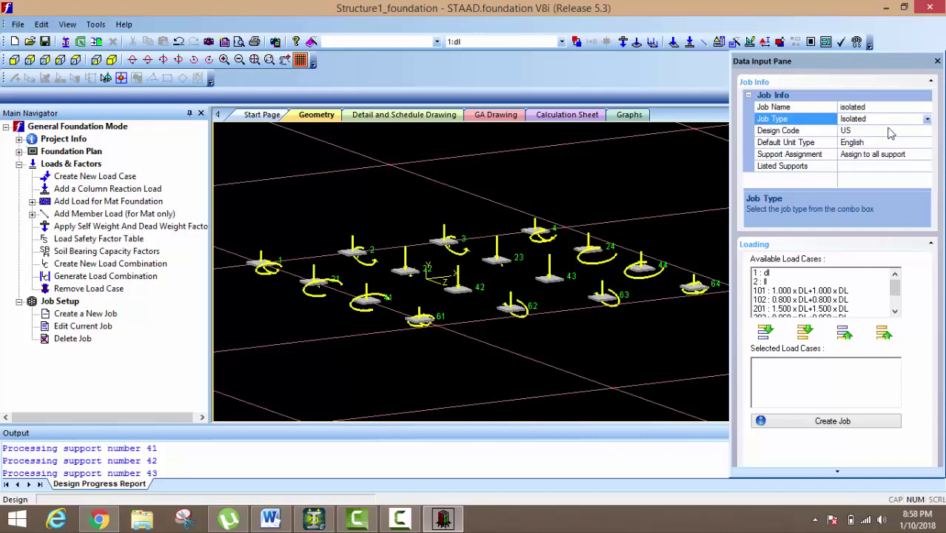
Set the job's design code to Indian and its default unit type to SI.
click(926, 131)
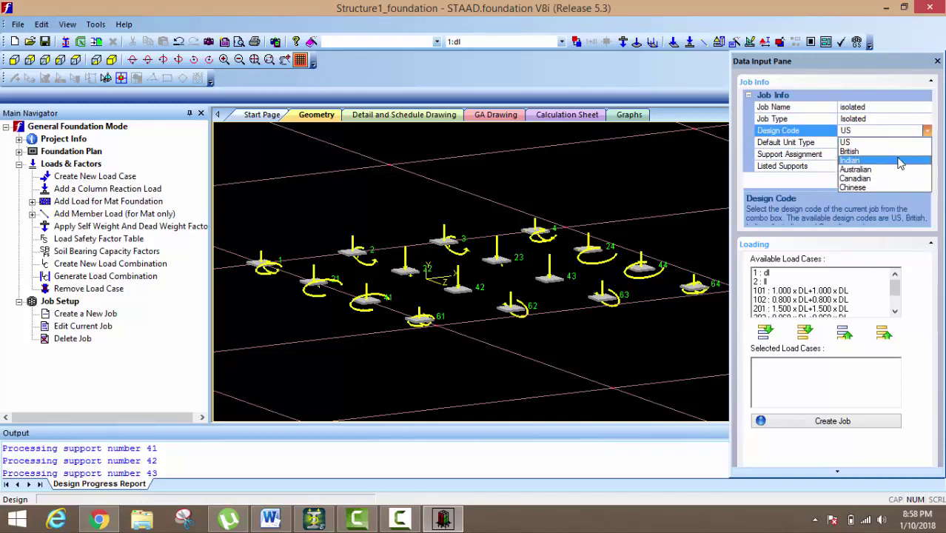
click(849, 160)
click(921, 147)
click(927, 143)
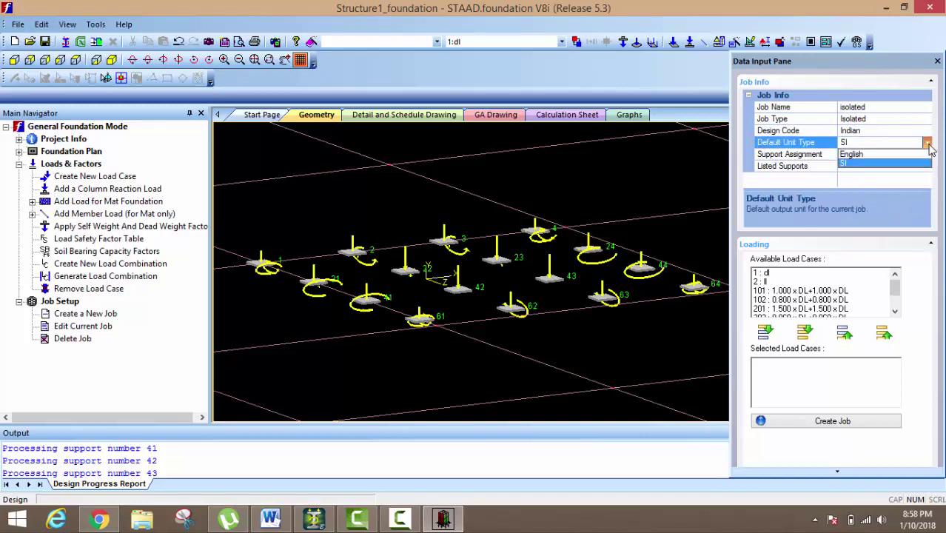
click(911, 162)
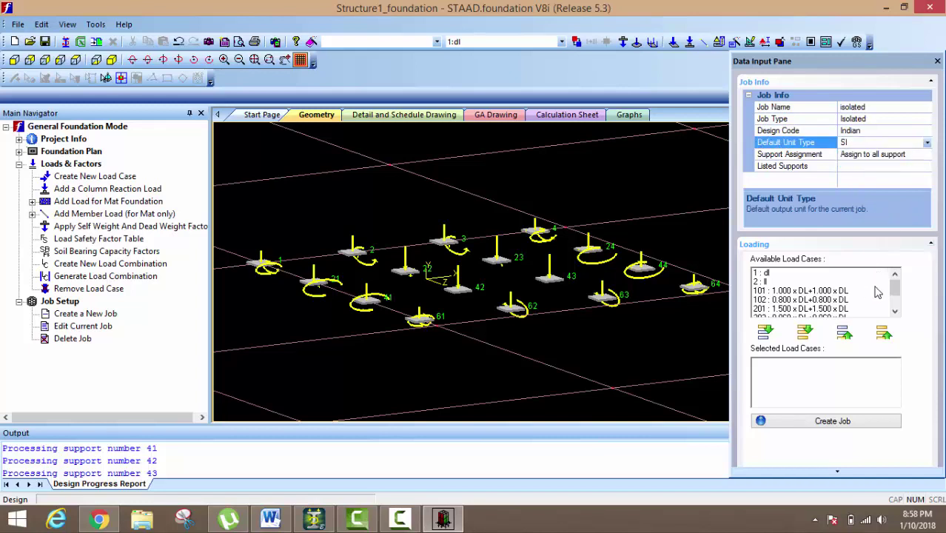
Add load combinations 101, 102 and 201 to 204 to the job's selected load cases and create the job.
scroll(893, 288, down, 1)
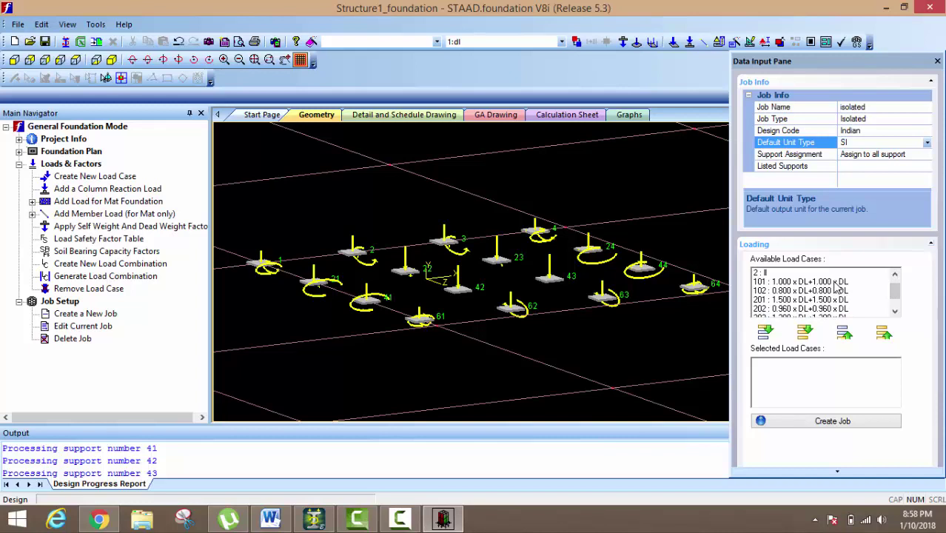
drag(834, 283, 830, 303)
scroll(830, 305, down, 1)
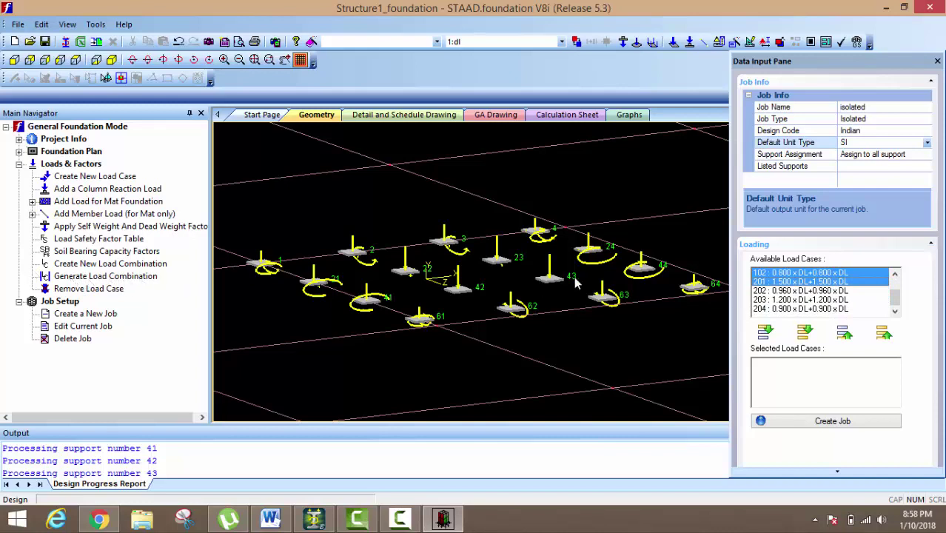
shift+click(810, 298)
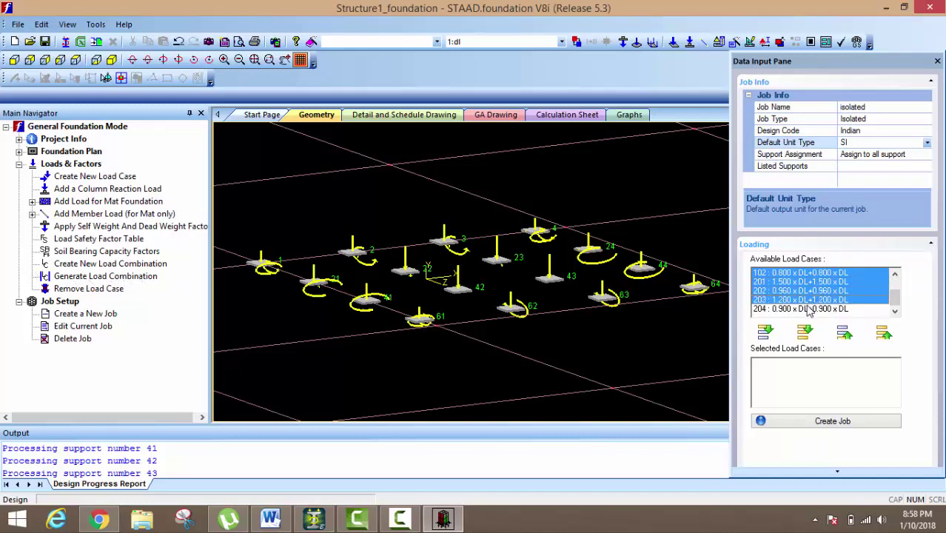
shift+click(809, 309)
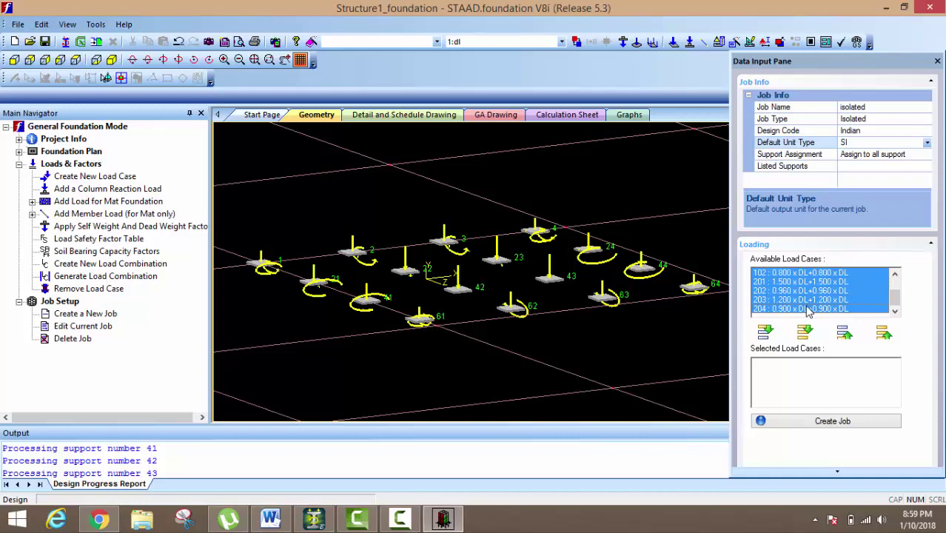
click(766, 333)
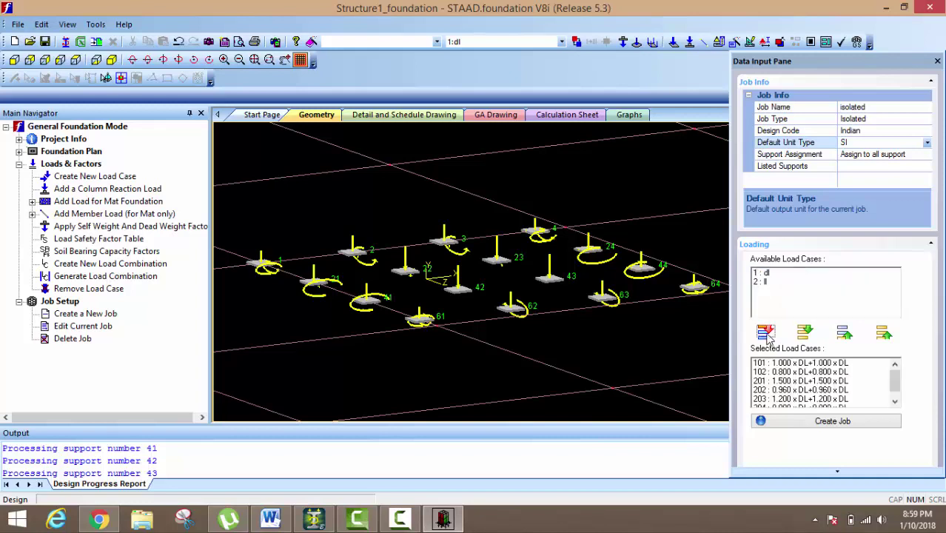
click(833, 422)
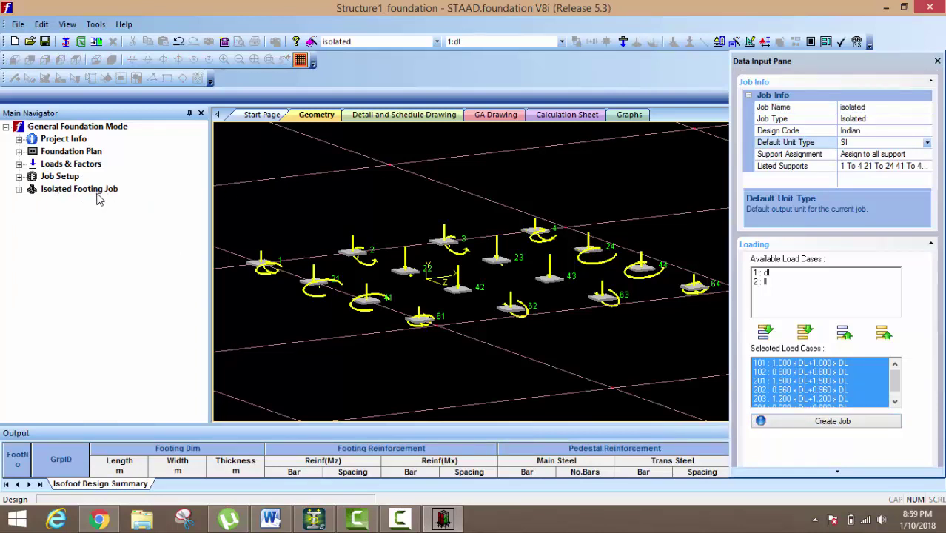
Review the isolated footing job's concrete and rebar parameters and its cover and soil parameters.
click(19, 190)
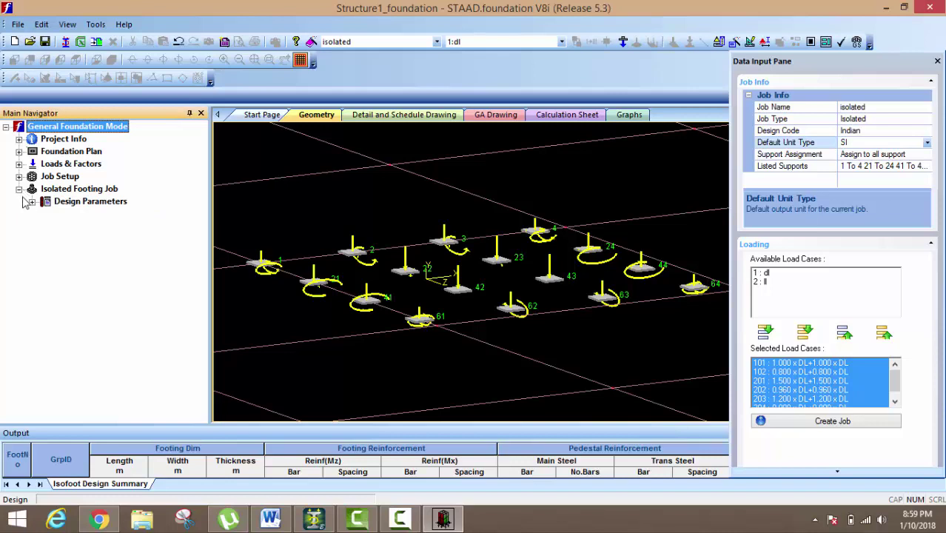
click(32, 202)
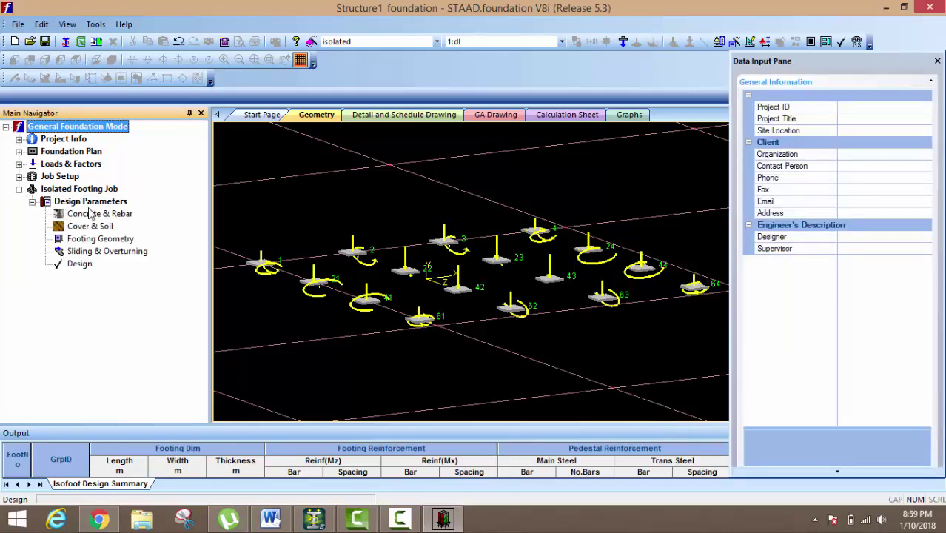
click(95, 214)
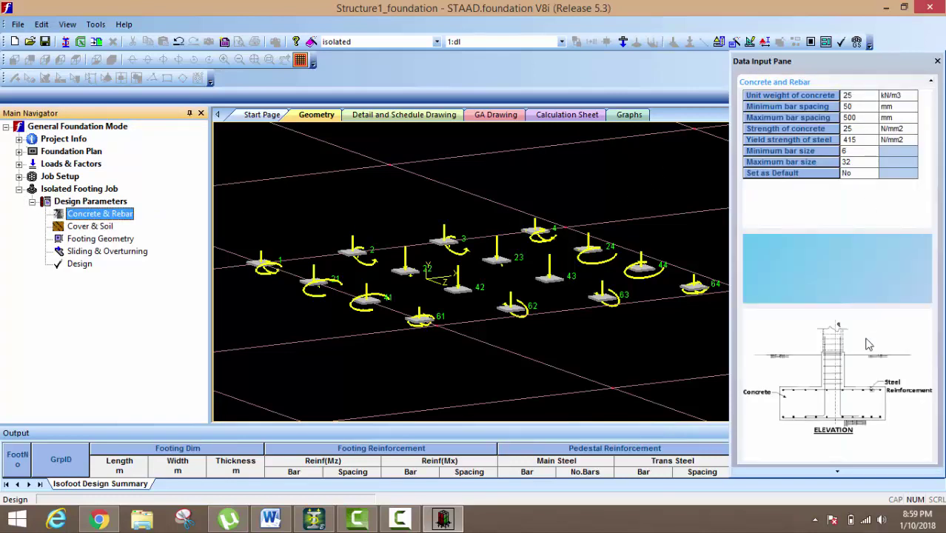
click(851, 99)
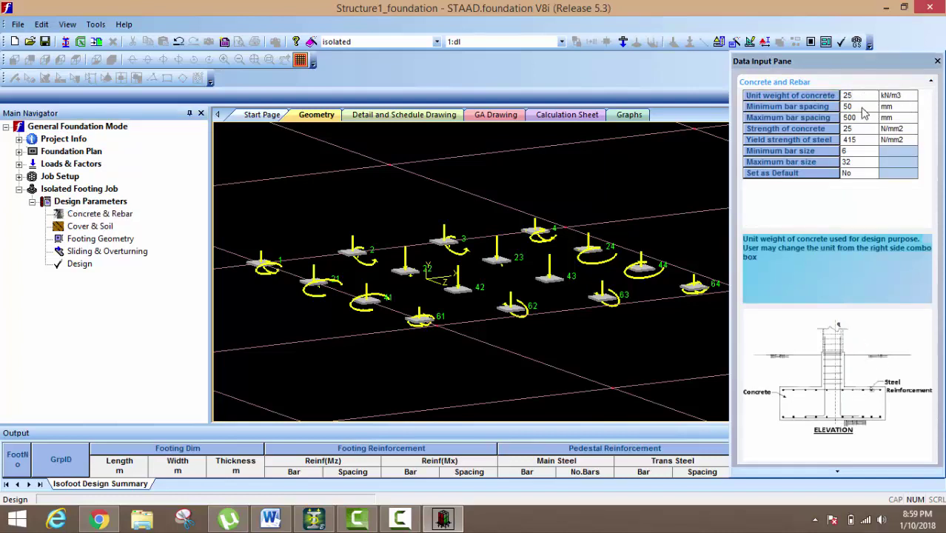
click(860, 108)
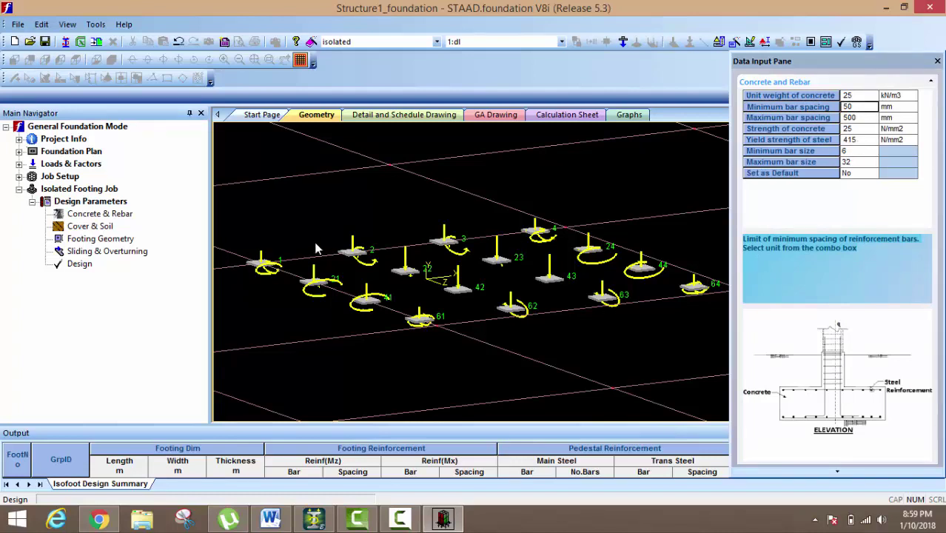
click(87, 229)
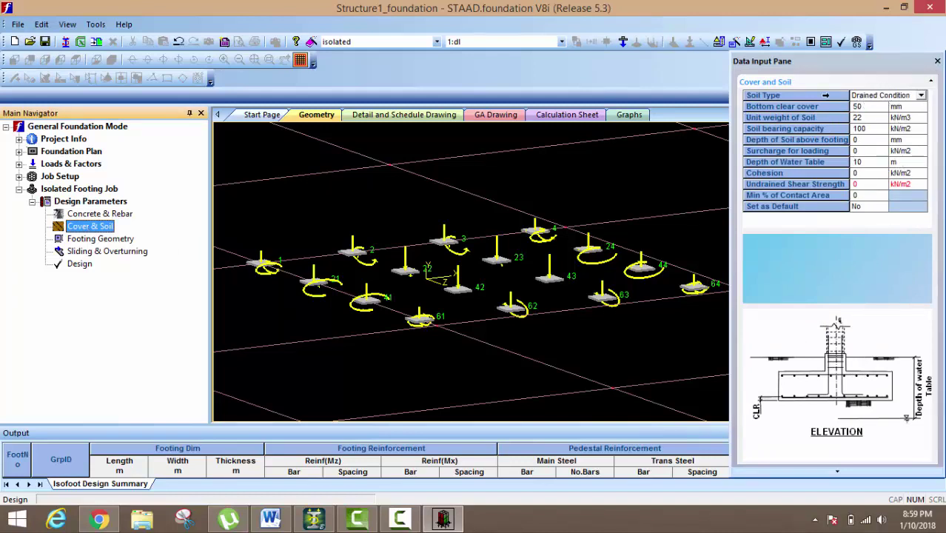
Run the isolated footing design and move the Data Input Pane clear of the calculation sheet.
click(80, 265)
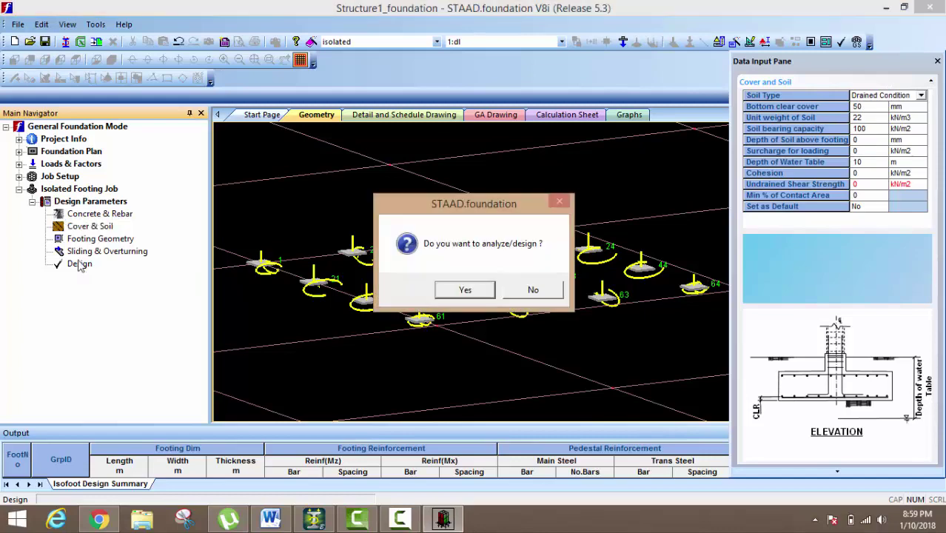
click(467, 290)
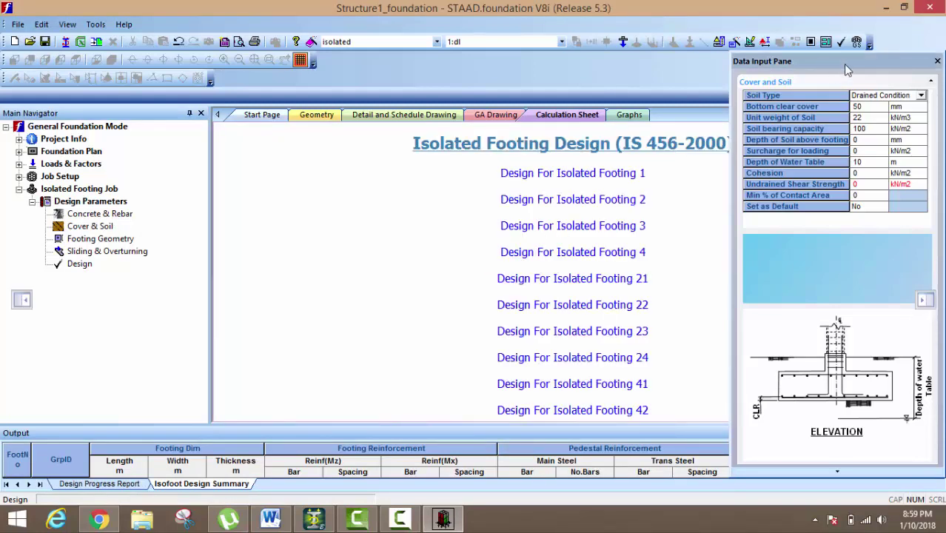
drag(843, 64, 892, 66)
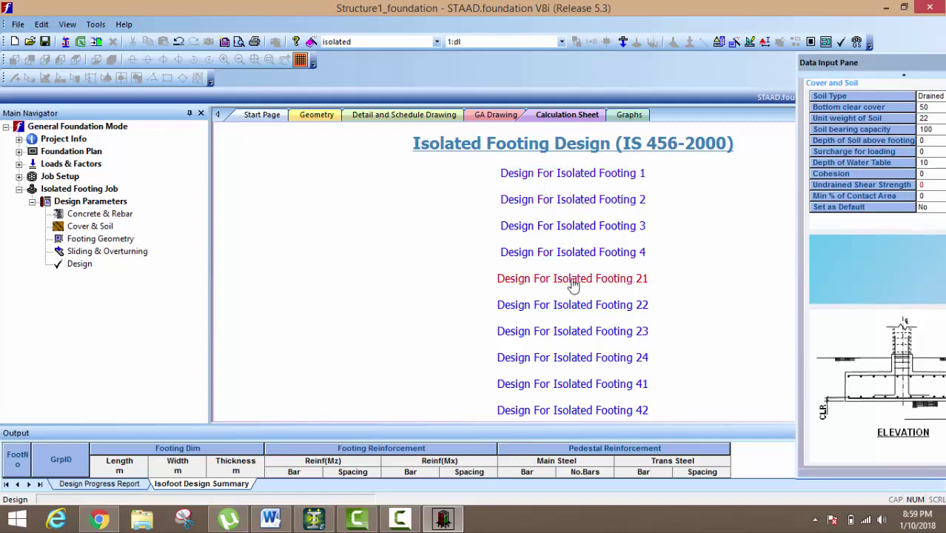
Open the calculation sheet for Isolated Footing 1 and review its elevation, plan, footing geometry and column dimensions.
click(574, 176)
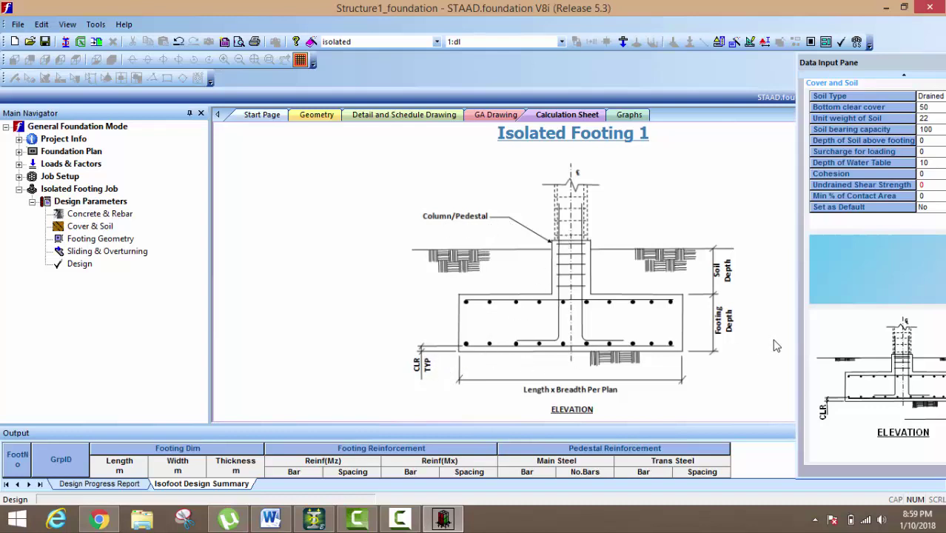
scroll(722, 339, down, 5)
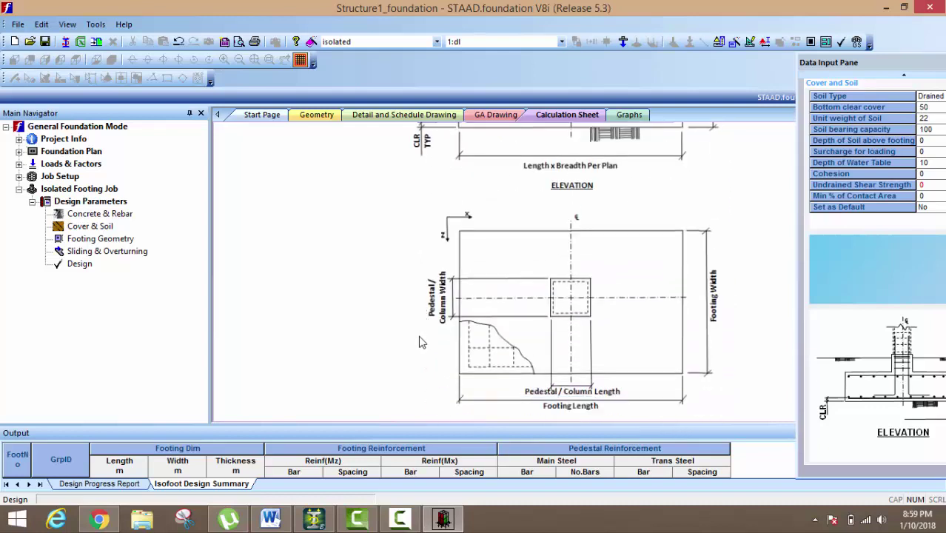
scroll(426, 340, down, 3)
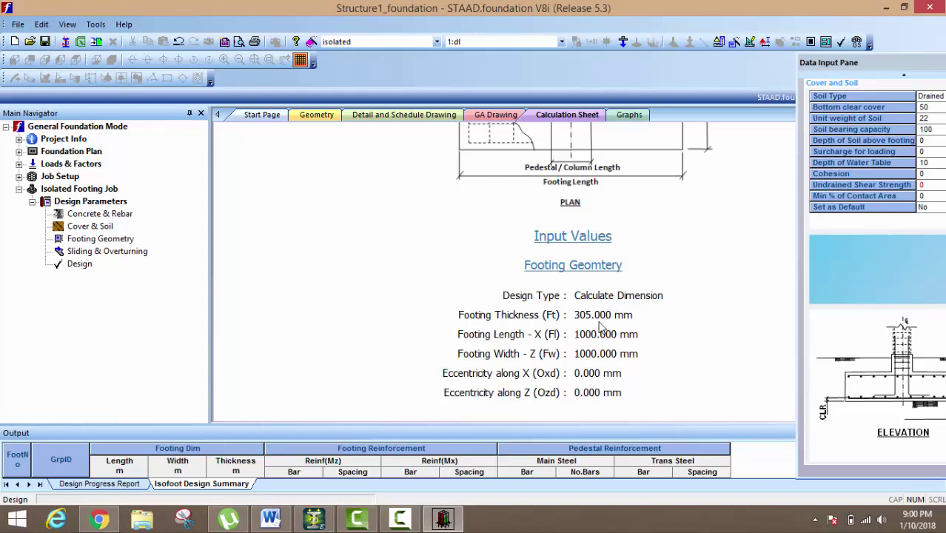
scroll(601, 328, down, 3)
scroll(550, 276, down, 2)
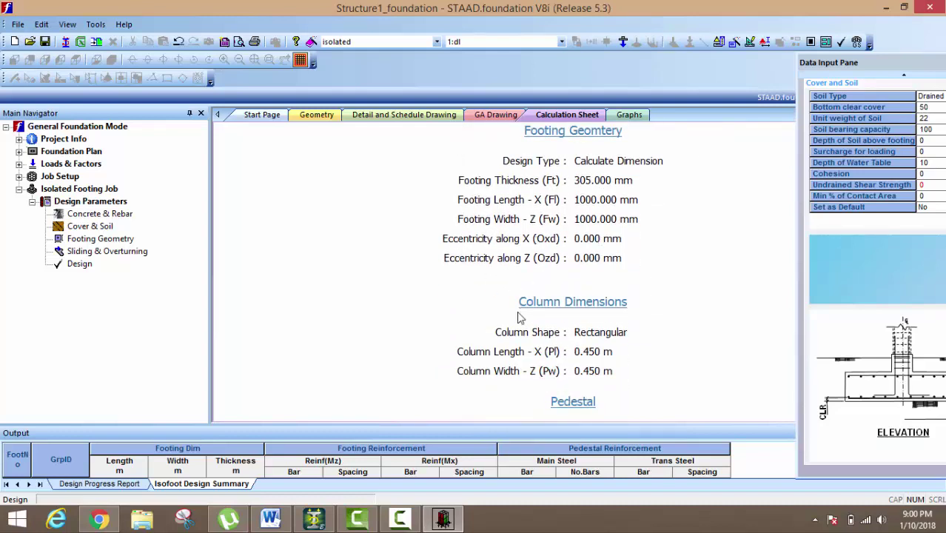
scroll(605, 323, down, 2)
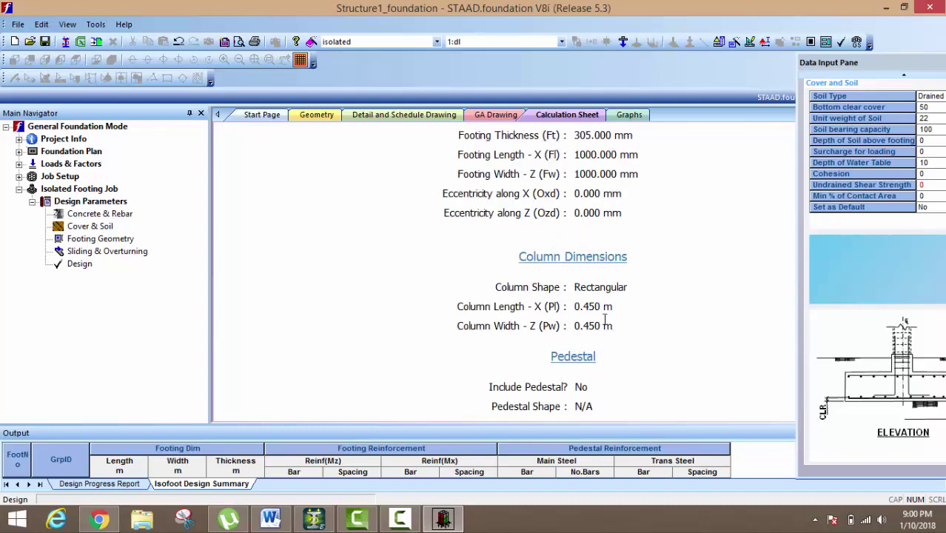
scroll(530, 276, down, 2)
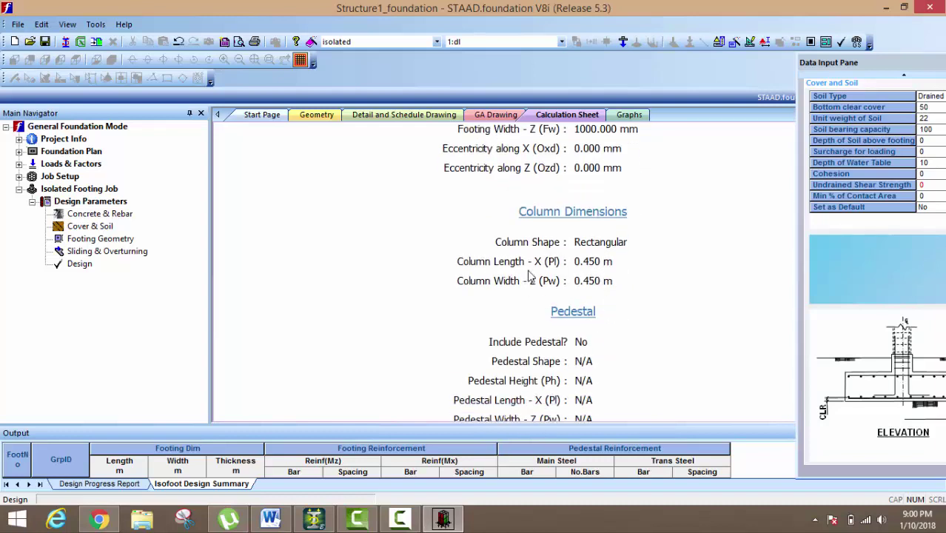
Review Footing 1's concrete and rebar properties, soil and sliding parameters, load combinations and applied loads.
scroll(534, 291, down, 12)
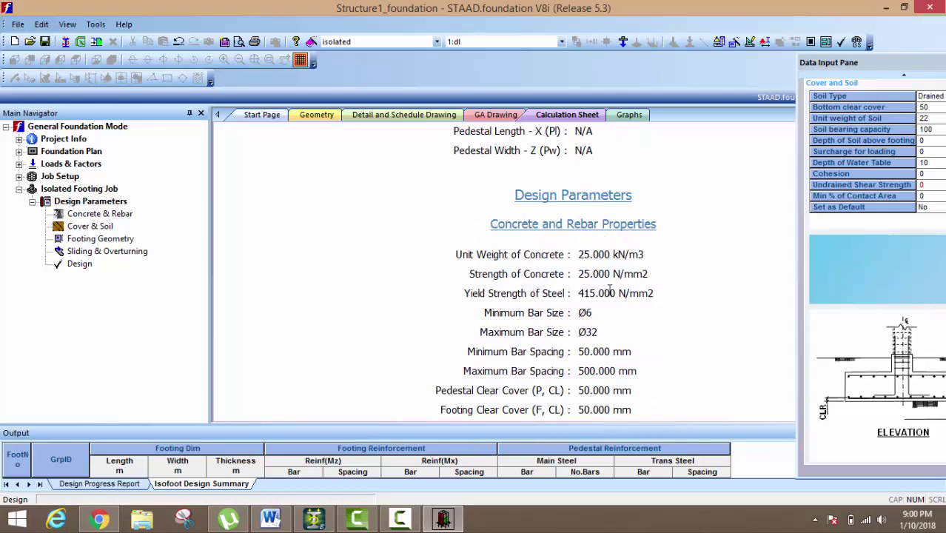
scroll(568, 272, down, 2)
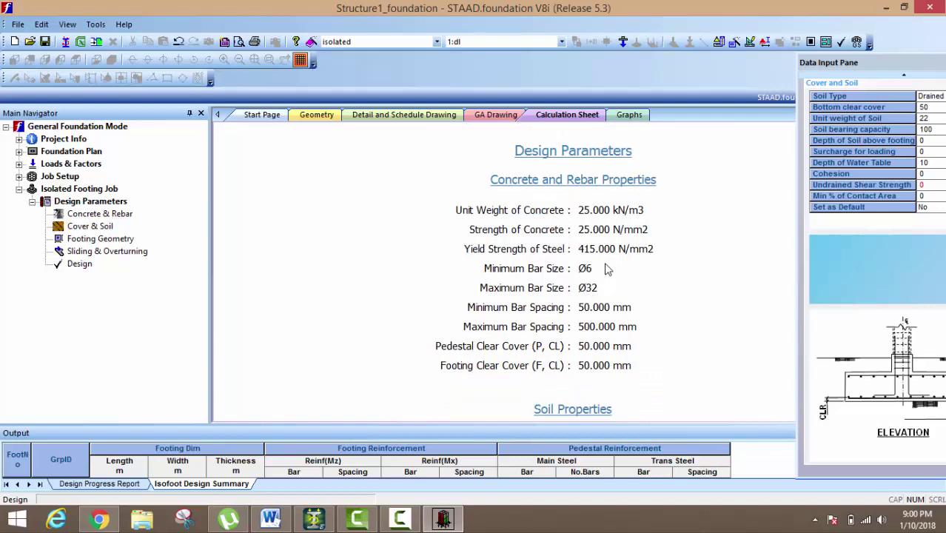
scroll(618, 273, down, 8)
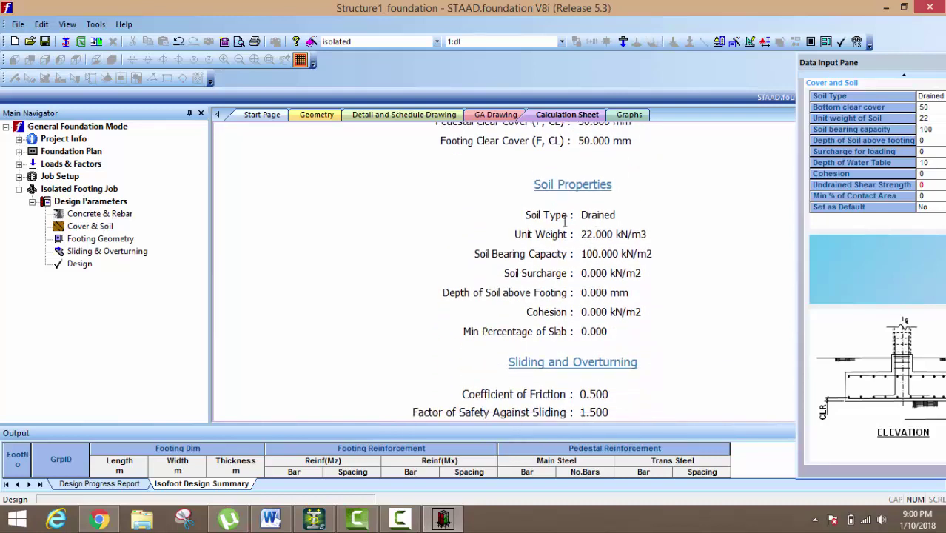
scroll(565, 220, down, 9)
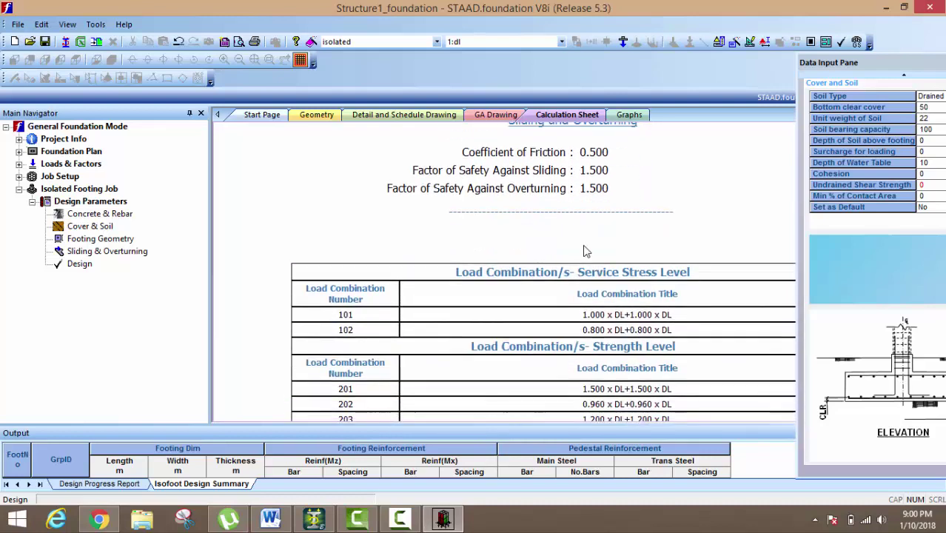
scroll(584, 252, down, 1)
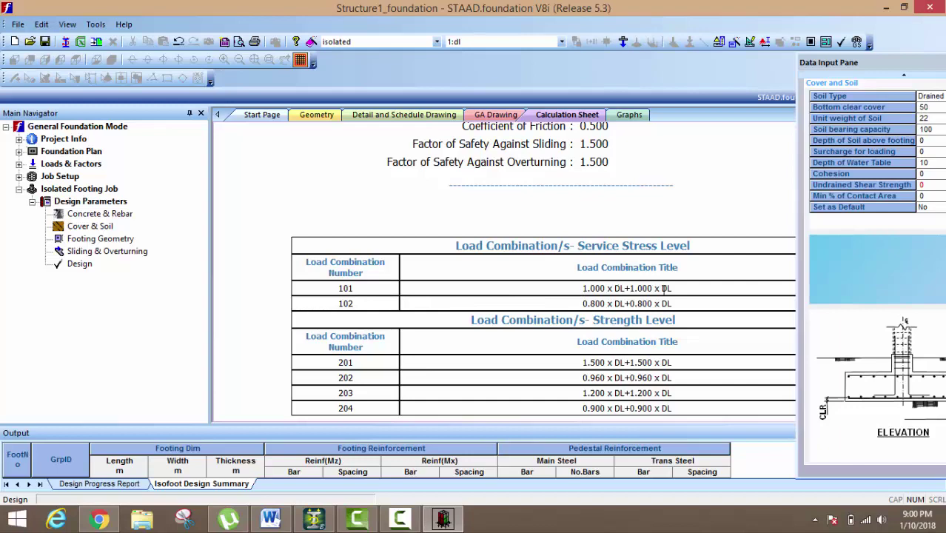
scroll(607, 303, down, 12)
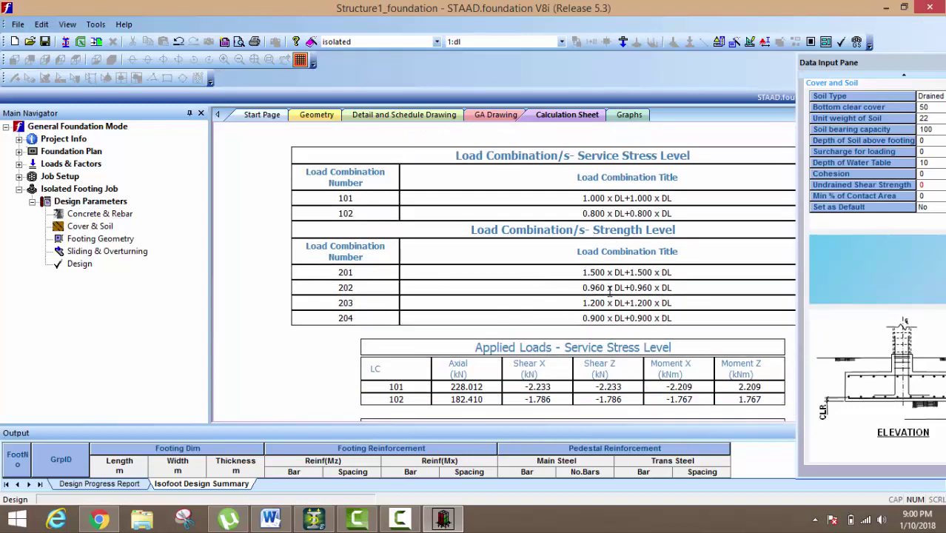
Examine Footing 1's size calculation, the pressures at its four corners and its stability against sliding and overturning.
scroll(607, 292, down, 5)
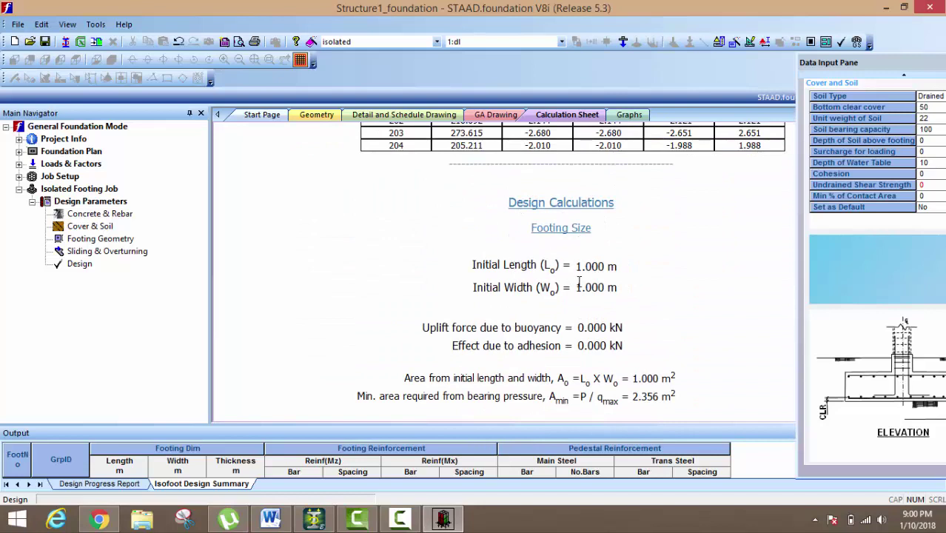
scroll(579, 289, down, 7)
scroll(578, 293, down, 16)
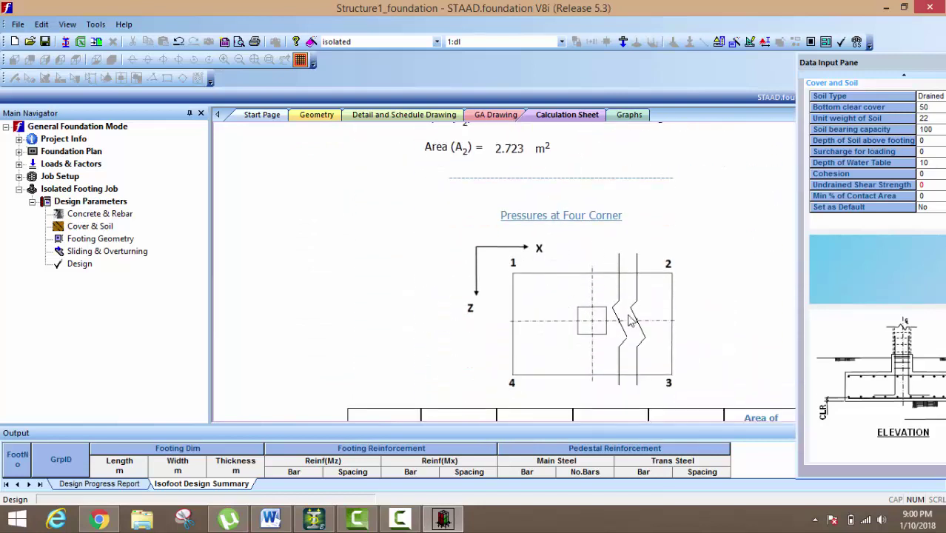
scroll(560, 287, down, 3)
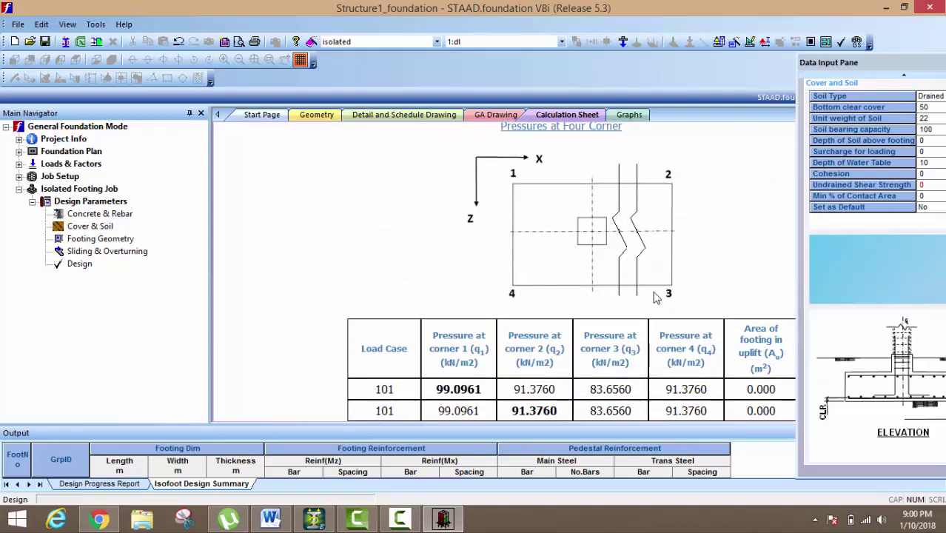
scroll(597, 326, down, 3)
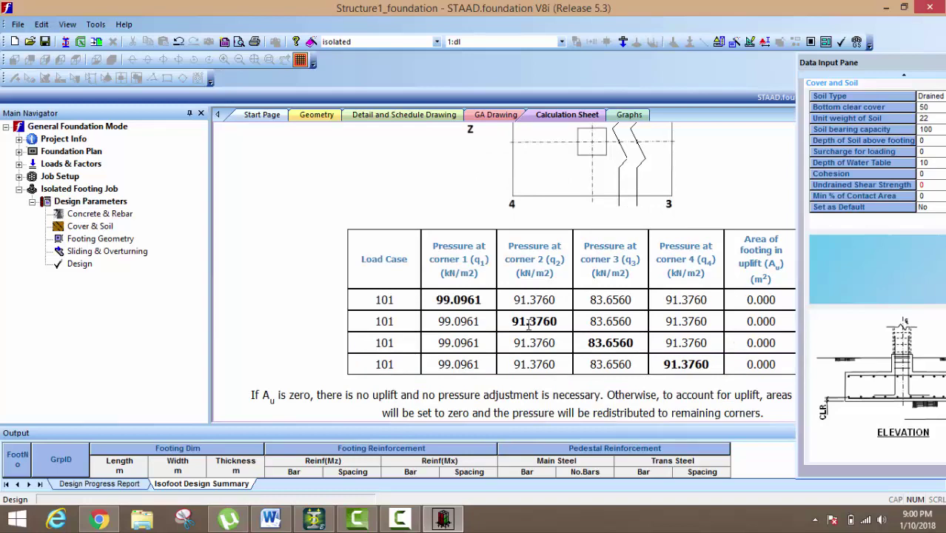
scroll(592, 335, down, 10)
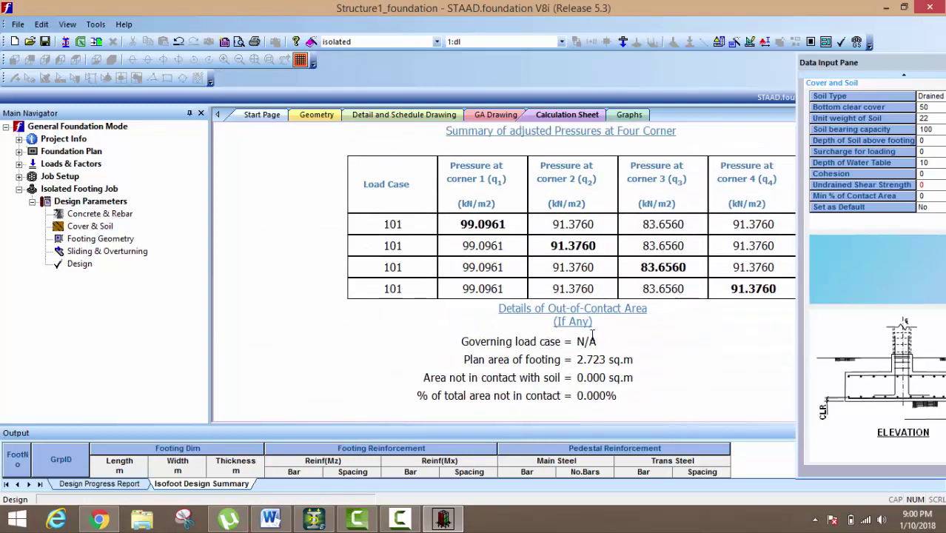
scroll(592, 336, down, 5)
scroll(631, 314, down, 8)
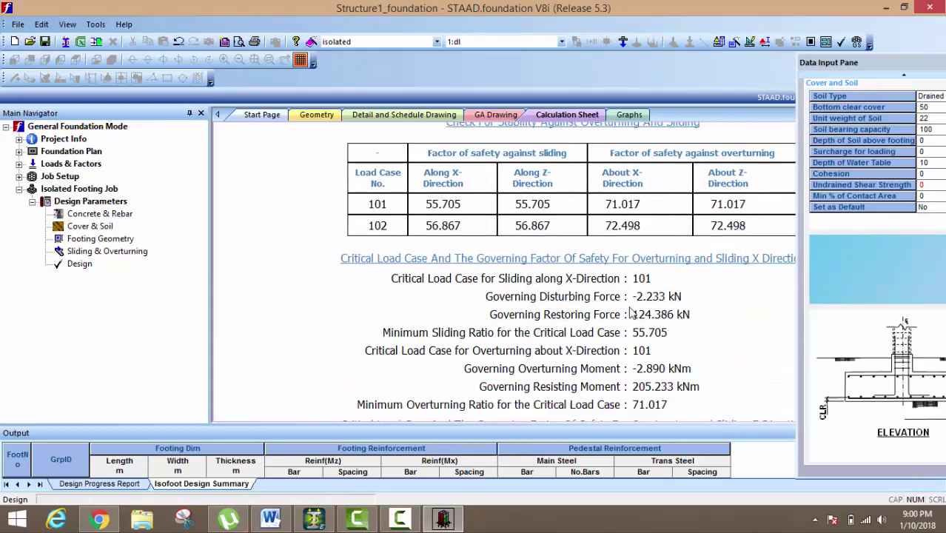
Examine Footing 1's trial depth checks against moment, one-way shear and two-way shear.
scroll(631, 314, down, 20)
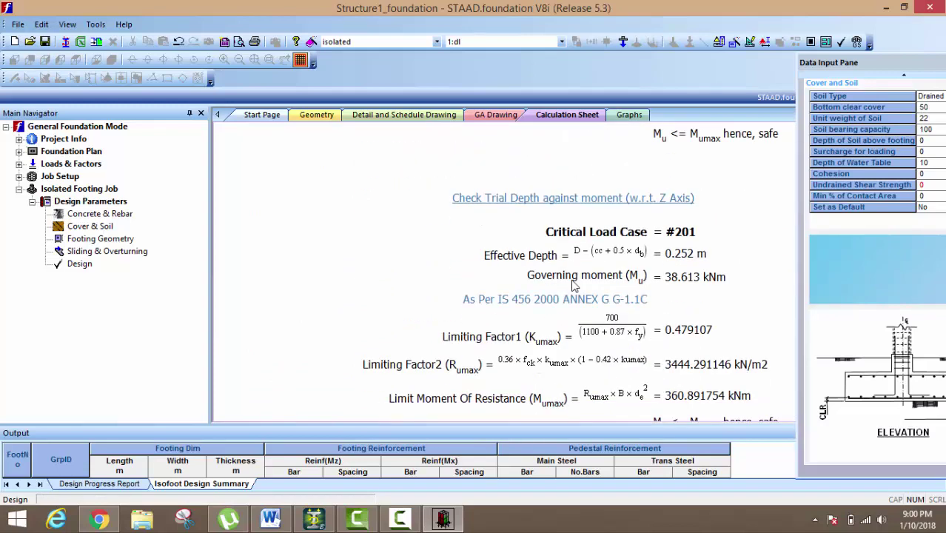
scroll(573, 285, down, 20)
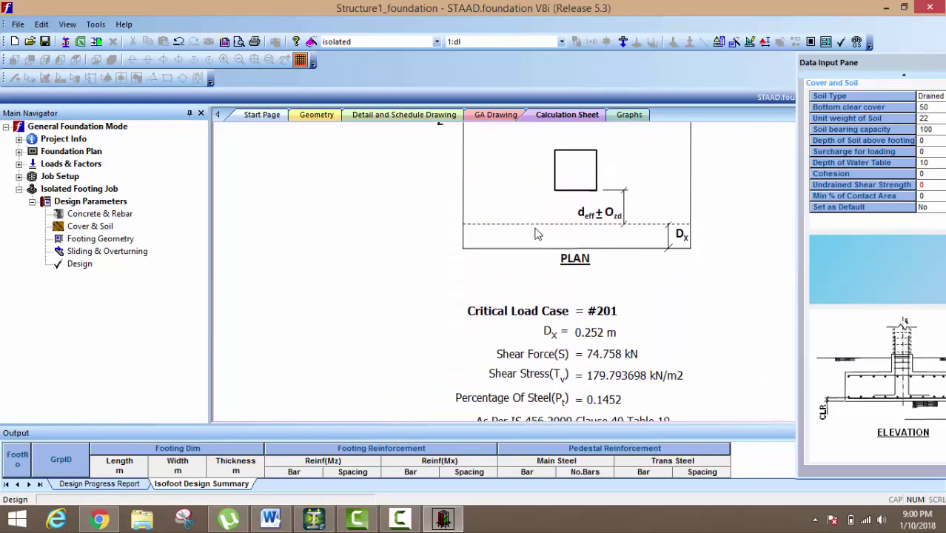
scroll(537, 234, down, 3)
scroll(483, 245, down, 20)
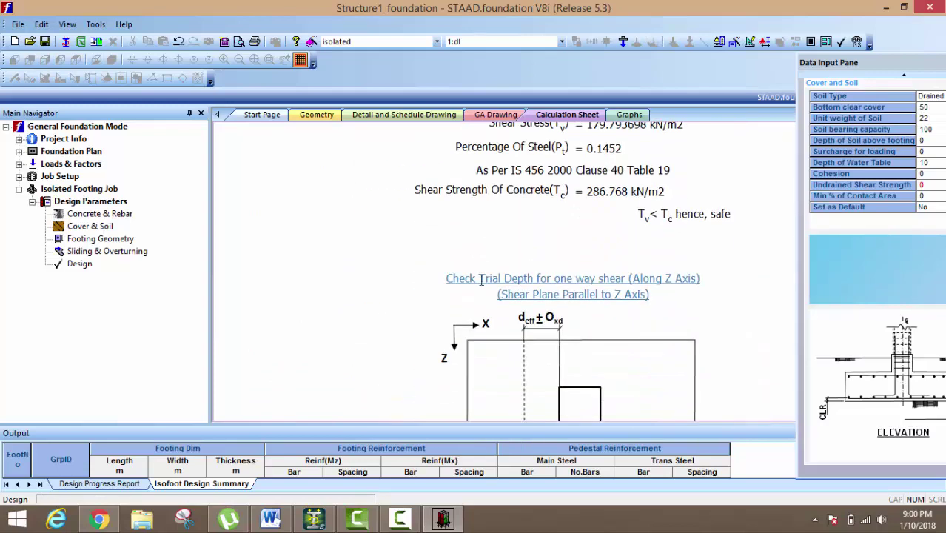
scroll(481, 287, down, 20)
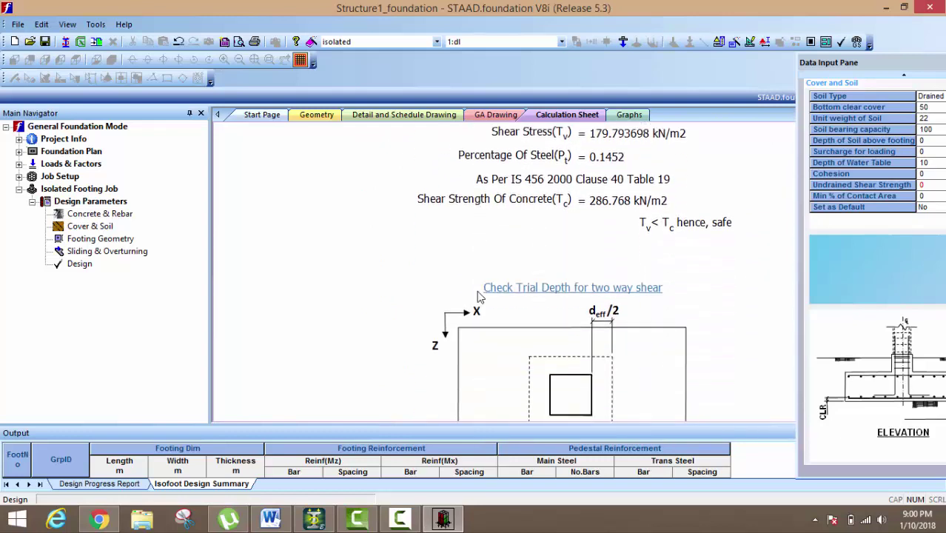
scroll(478, 296, down, 7)
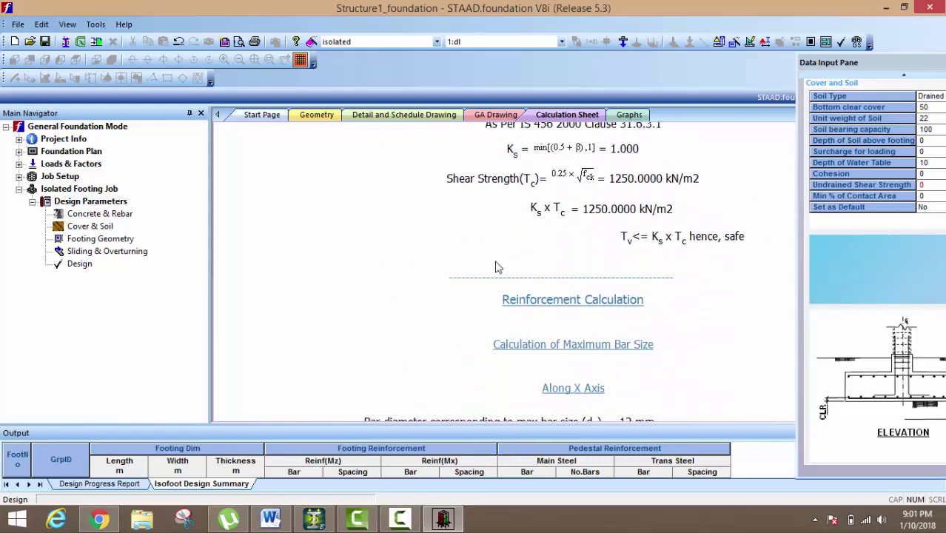
scroll(496, 264, up, 4)
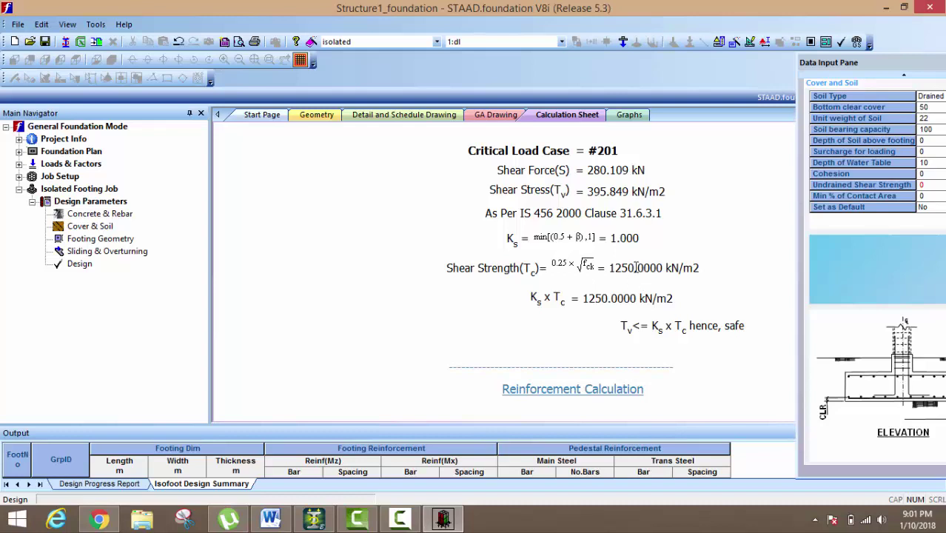
Read Footing 1's reinforcement calculation, including the maximum bar size and the bar layouts along the X and Z axes.
scroll(567, 309, down, 3)
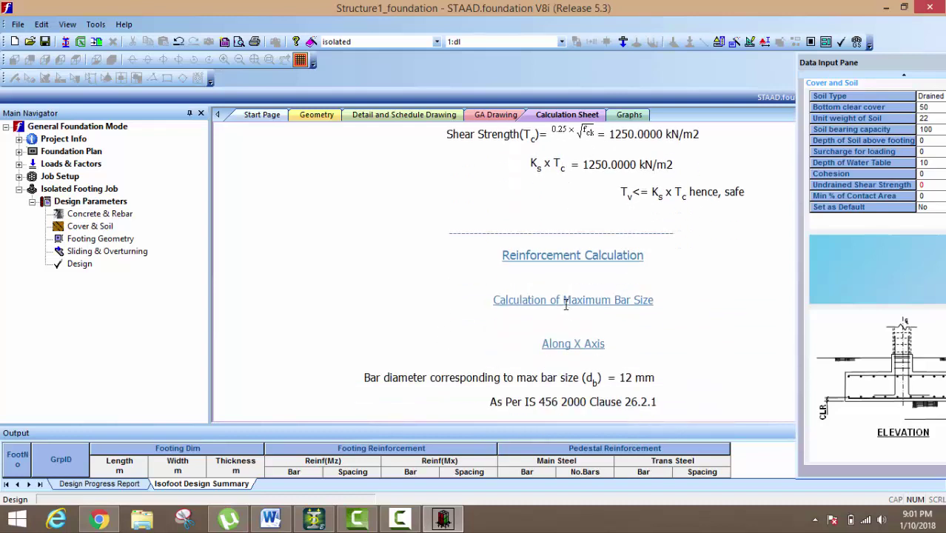
scroll(567, 304, down, 1)
scroll(581, 297, down, 2)
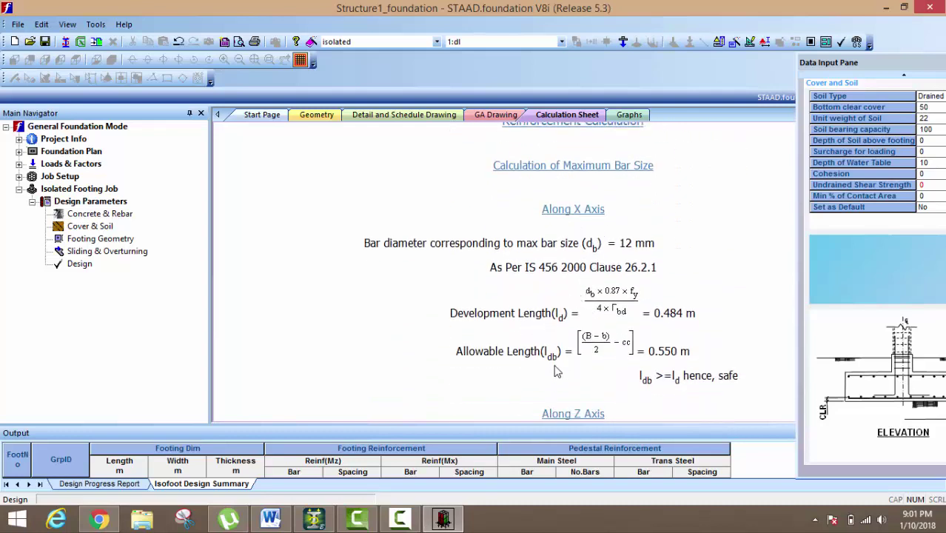
scroll(556, 370, down, 15)
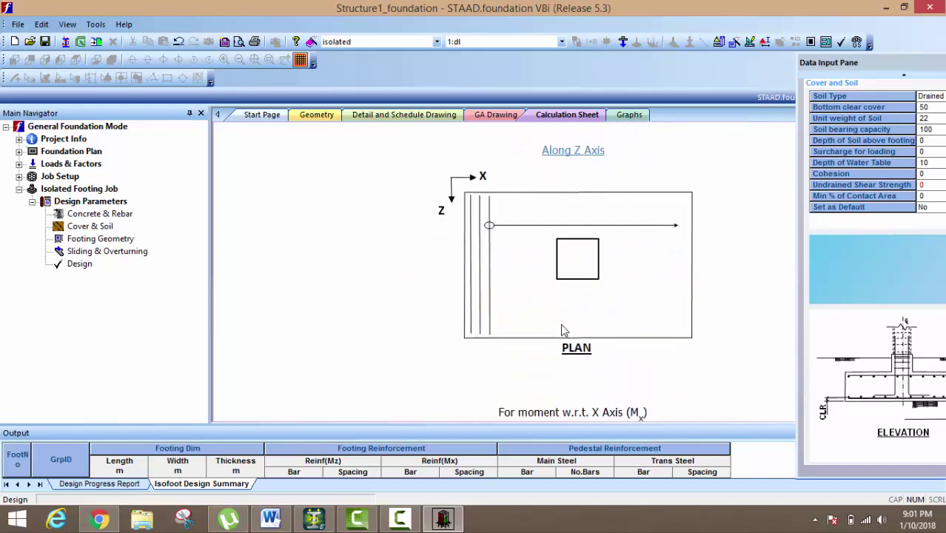
scroll(563, 322, down, 12)
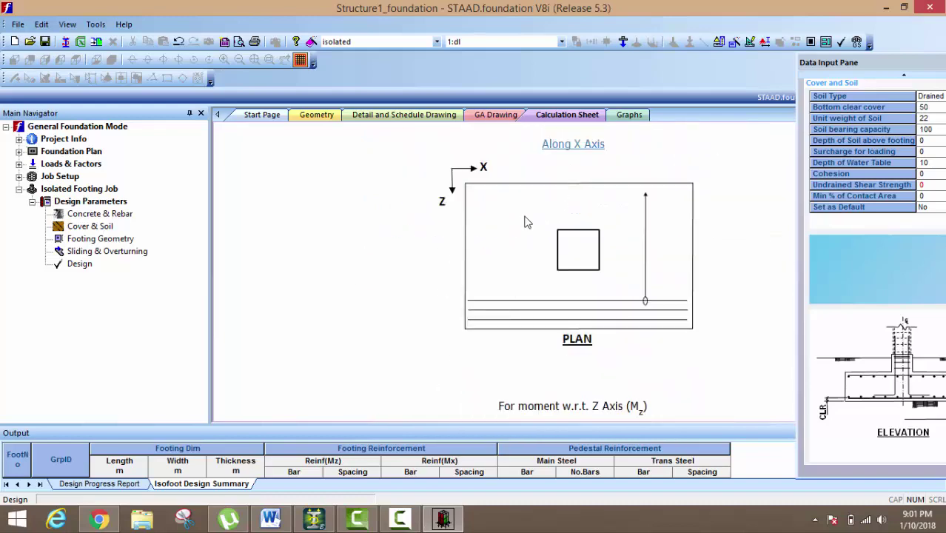
View the footing layout geometry and inspect the footing section with its pedestal dimension in the schedule drawing.
click(319, 116)
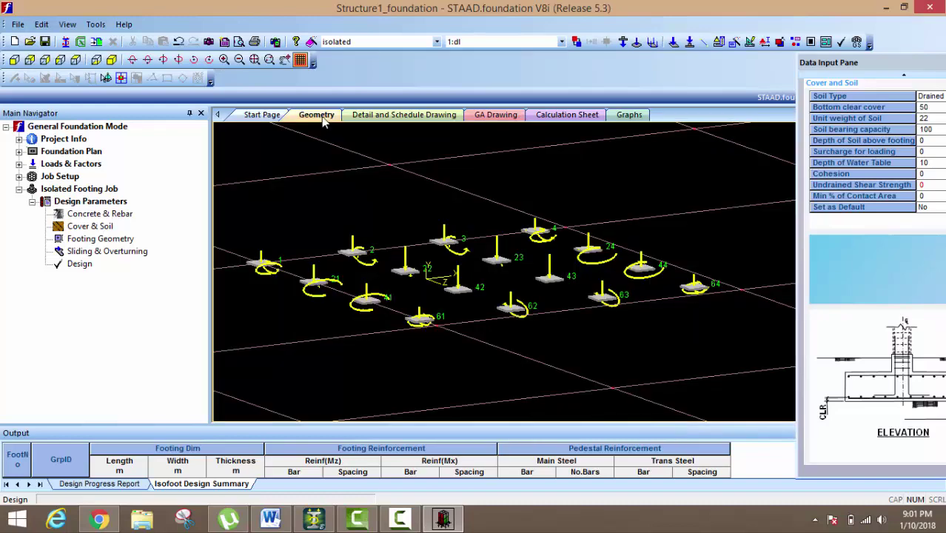
click(373, 116)
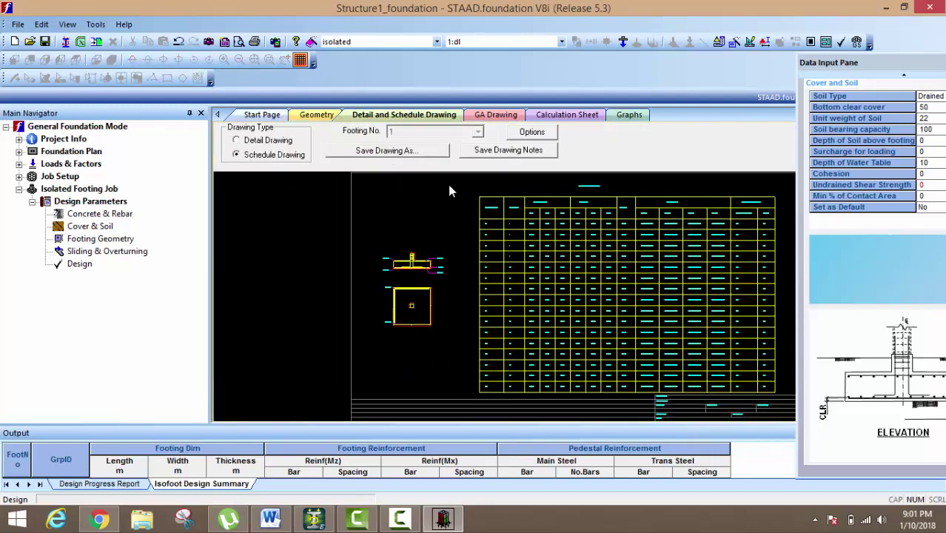
scroll(447, 289, down, 3)
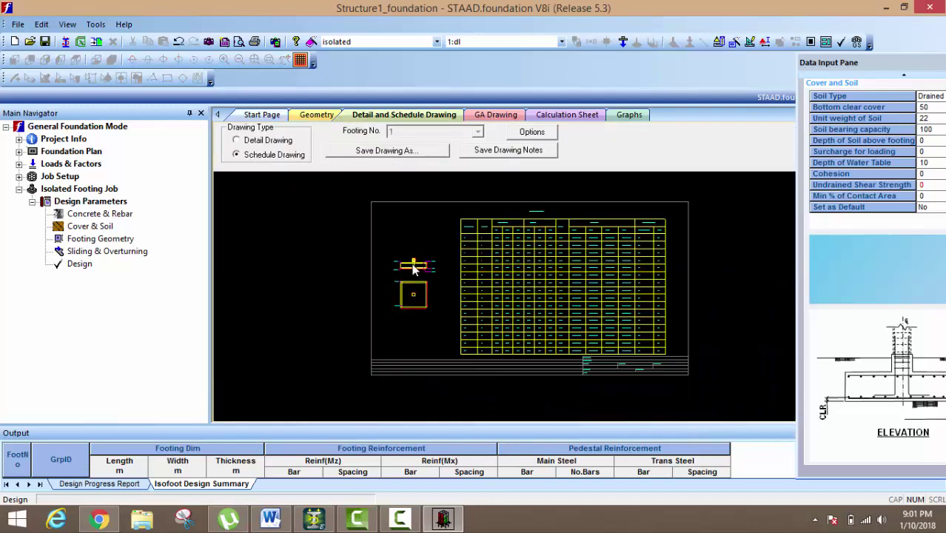
scroll(413, 268, up, 5)
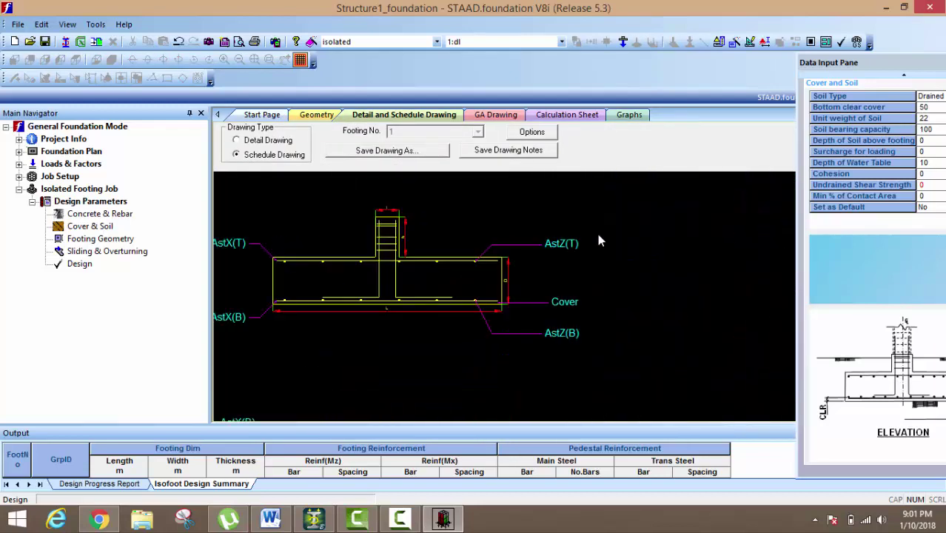
scroll(417, 277, down, 2)
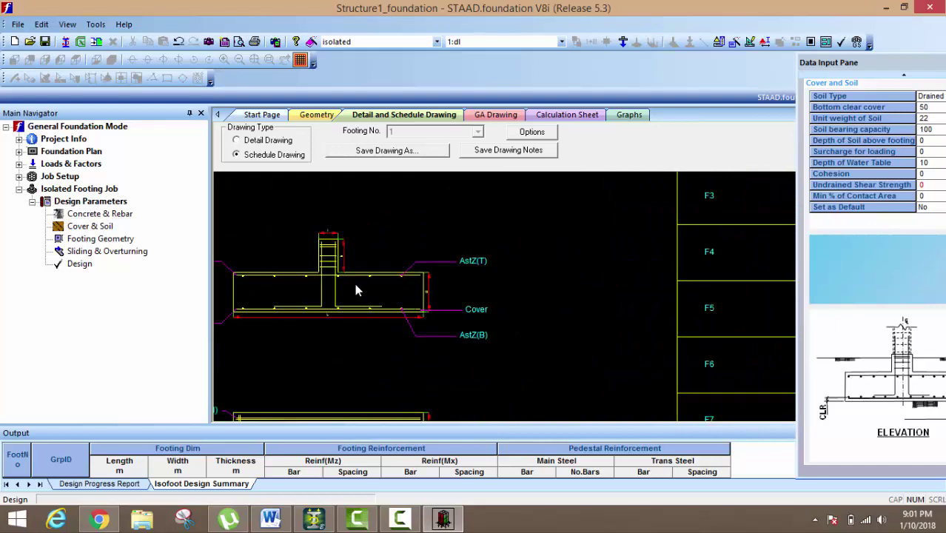
scroll(347, 275, up, 3)
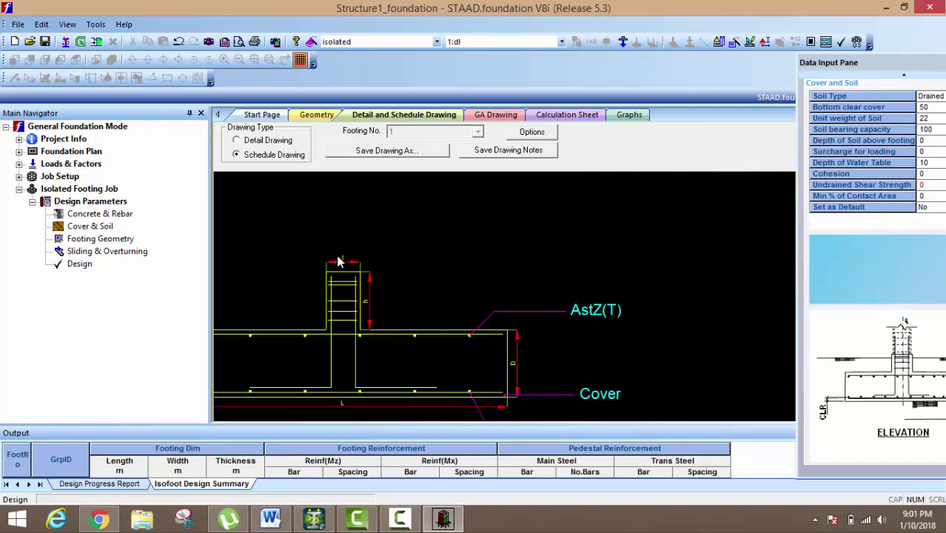
scroll(338, 260, up, 4)
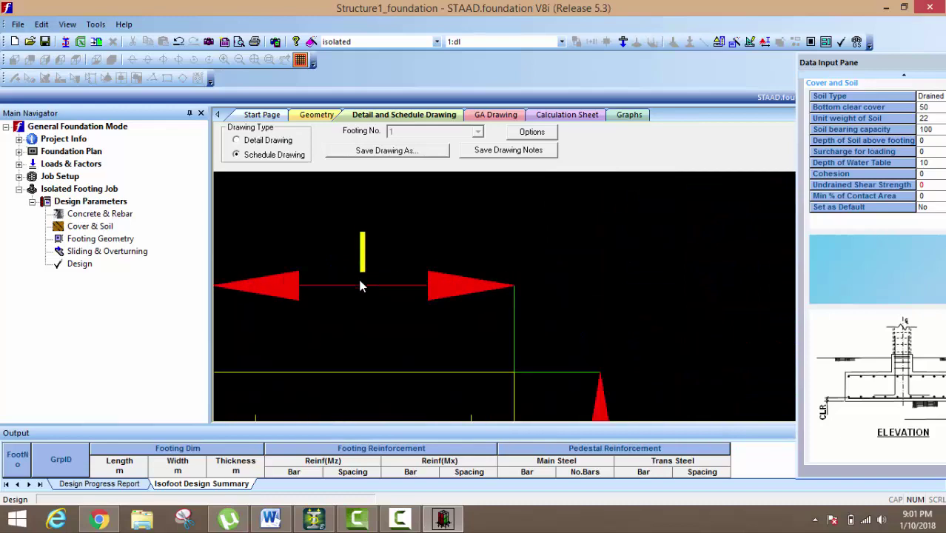
Examine the footing plan's pedestal, overall dimensions and bottom reinforcement labels in the schedule drawing, and check the drawing's save format.
scroll(360, 282, down, 5)
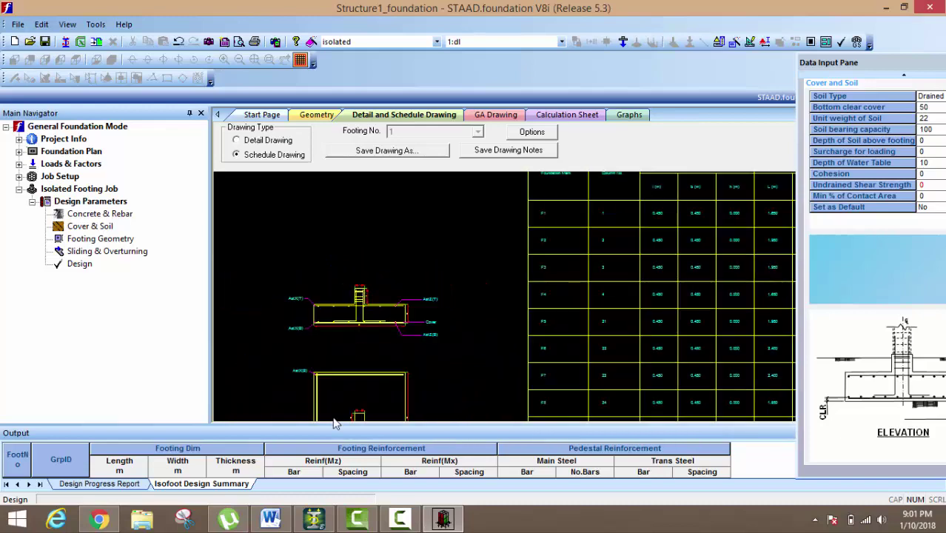
scroll(338, 401, down, 4)
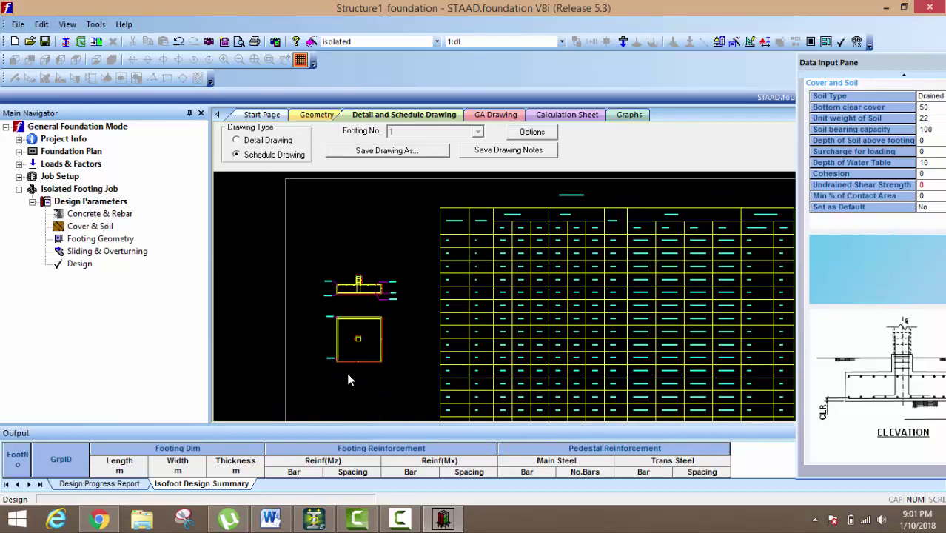
scroll(346, 369, up, 5)
middle_drag(404, 245, 391, 345)
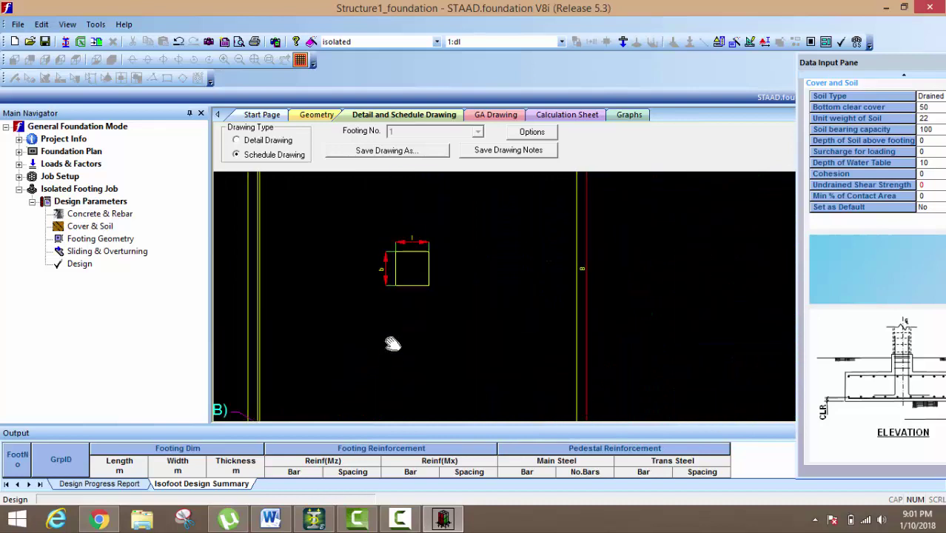
scroll(408, 259, down, 2)
scroll(411, 266, down, 2)
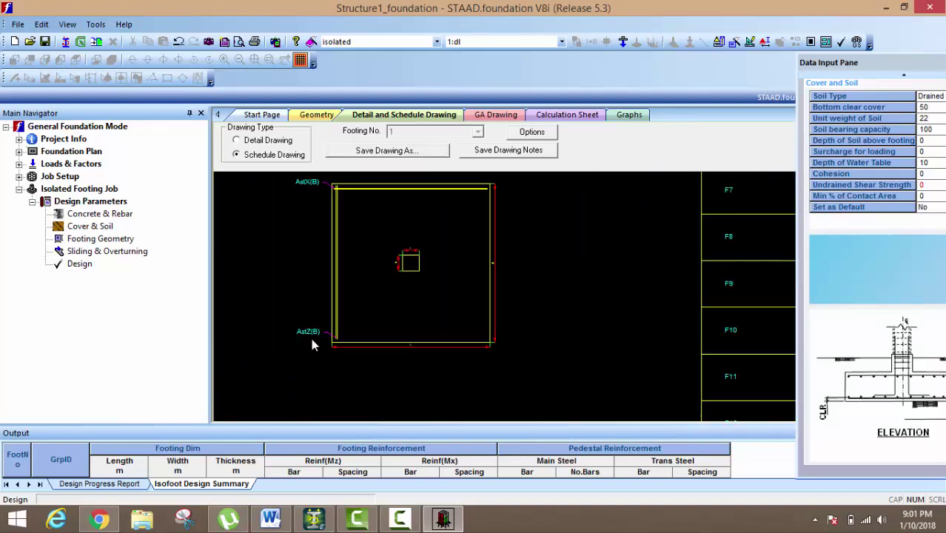
scroll(377, 342, up, 3)
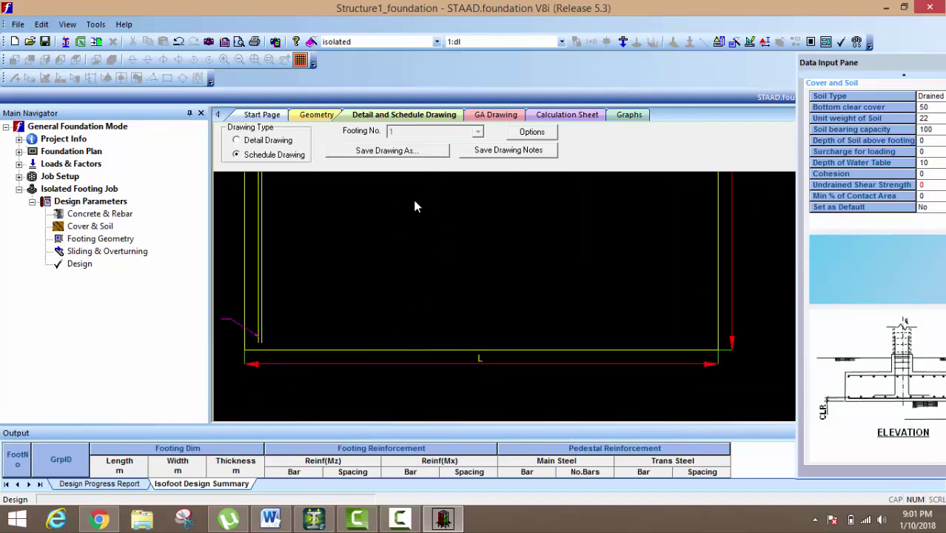
click(394, 152)
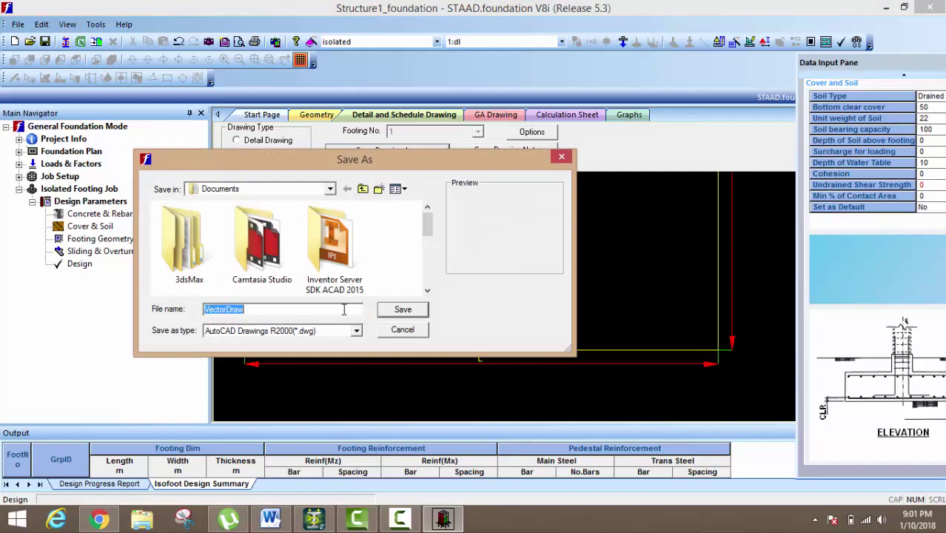
click(384, 317)
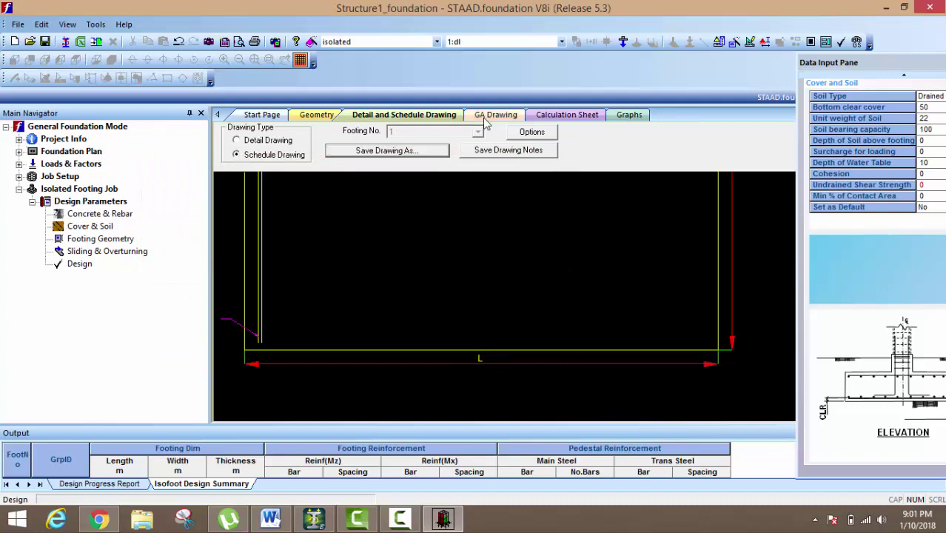
Switch to the detail drawing of footing 1 and let the auto save proceed.
click(285, 147)
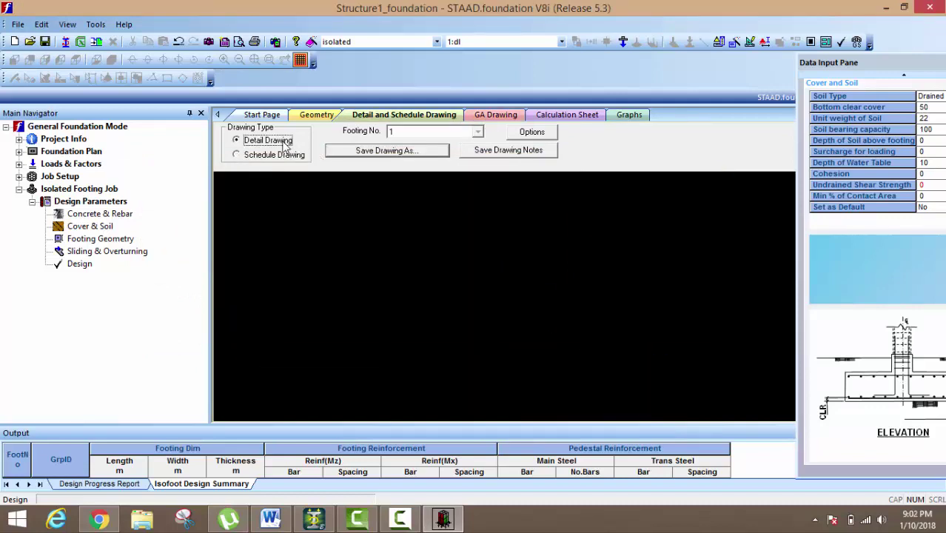
scroll(521, 213, up, 8)
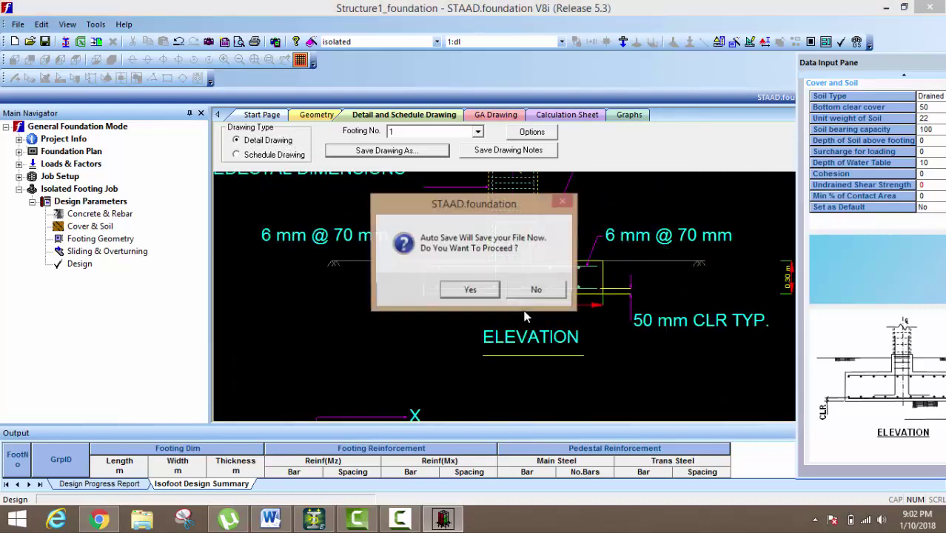
click(469, 290)
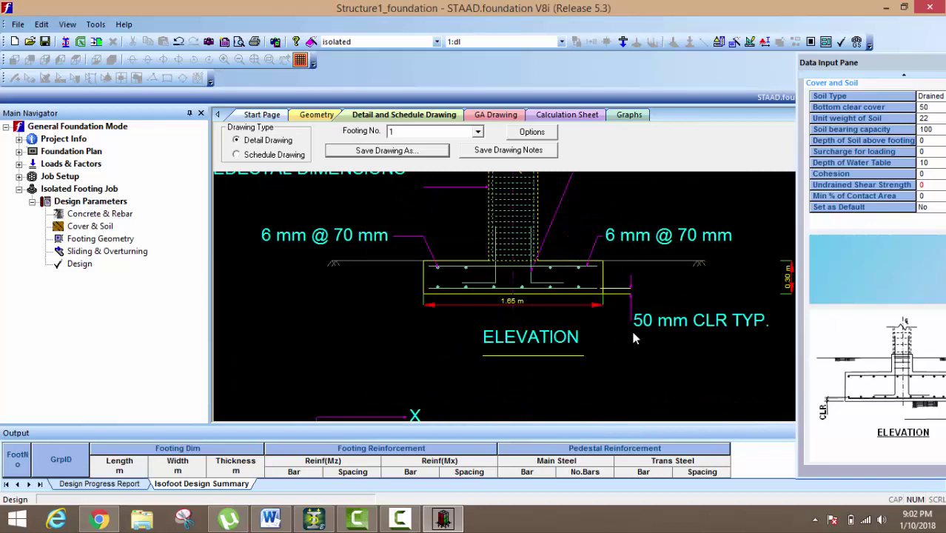
Examine the footing reinforcement, clear cover and column width in the elevation of footing 1's detail drawing.
scroll(580, 294, up, 3)
scroll(580, 294, down, 2)
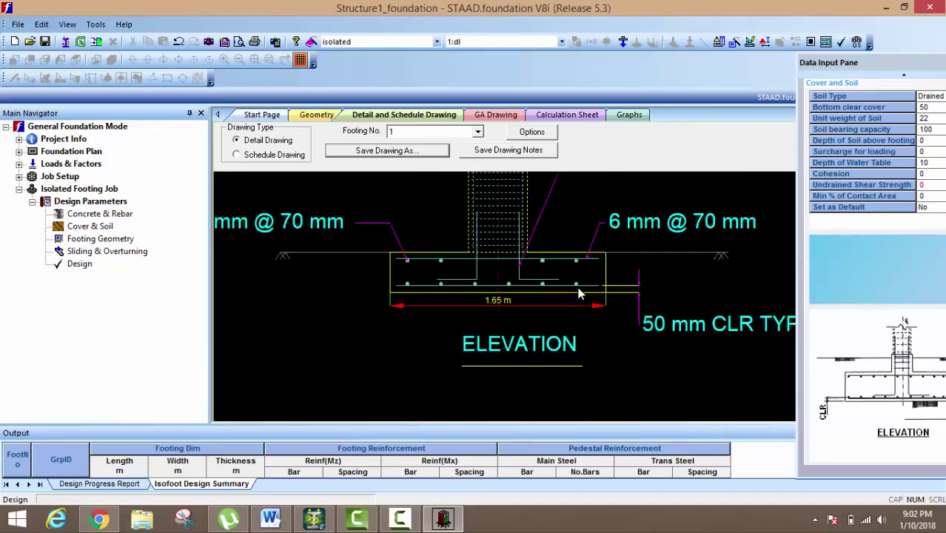
scroll(579, 294, down, 3)
scroll(552, 232, up, 4)
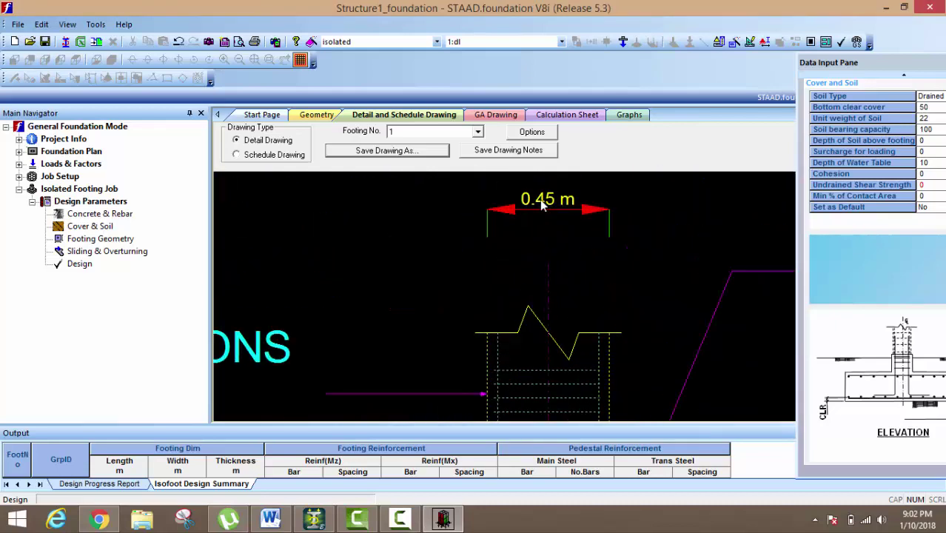
scroll(532, 232, down, 3)
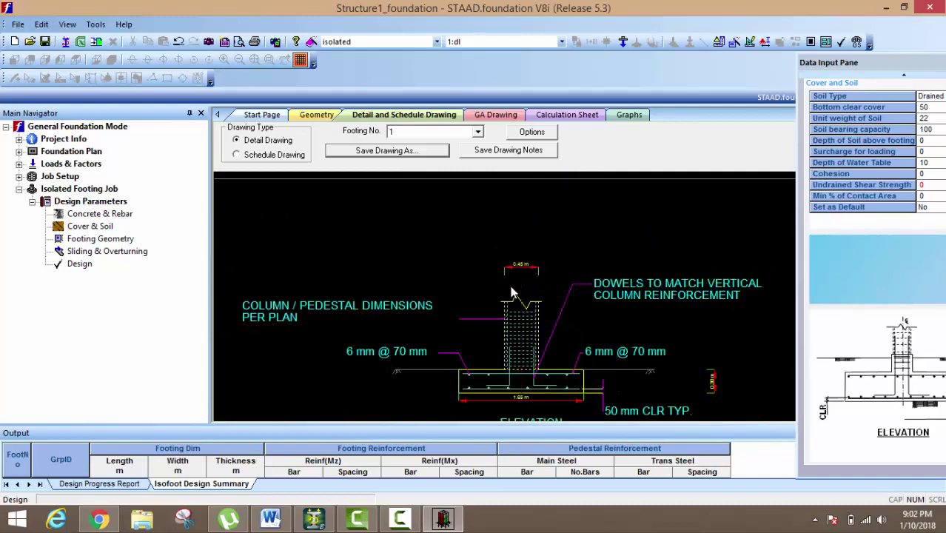
scroll(509, 289, up, 2)
scroll(510, 290, down, 4)
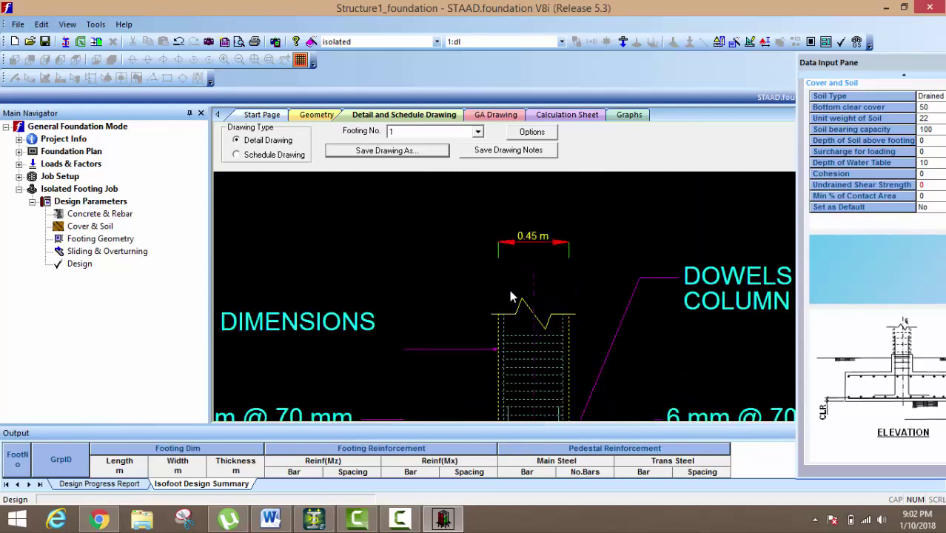
Examine the footing layout and schedule table in the GA drawing, and check the file format offered for saving it.
click(496, 115)
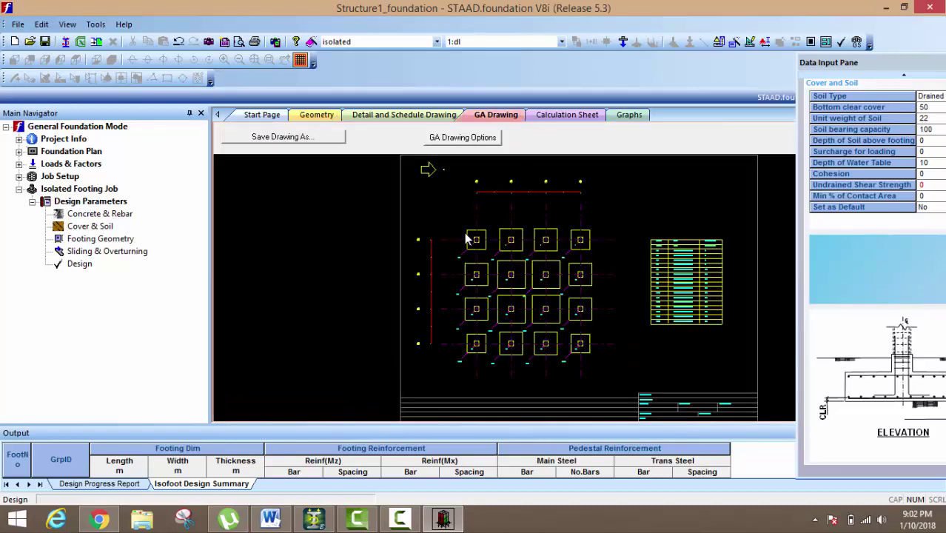
scroll(516, 235, up, 5)
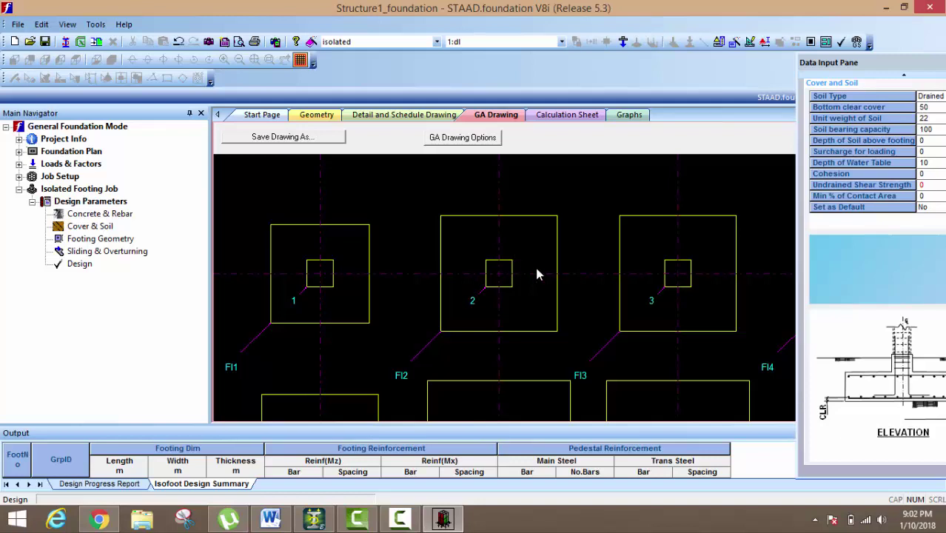
scroll(638, 288, up, 2)
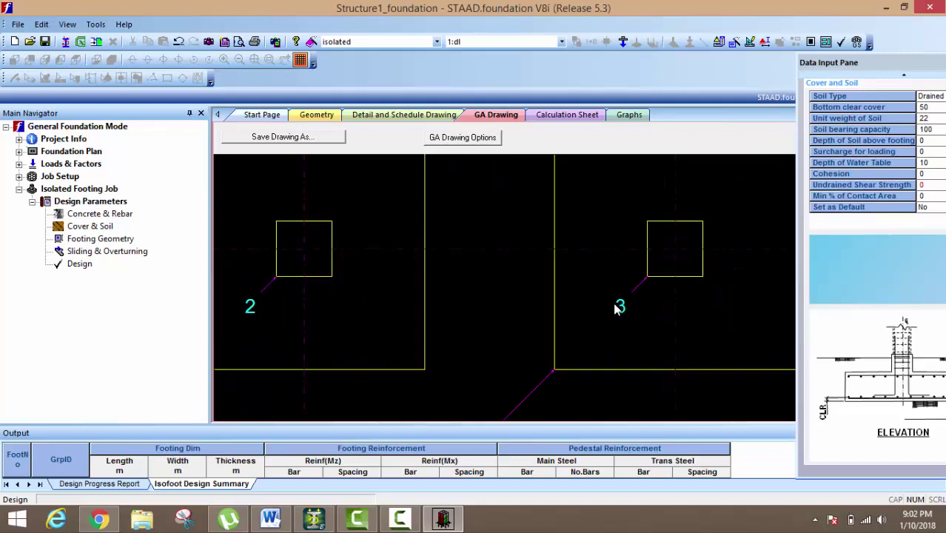
scroll(619, 307, down, 5)
scroll(601, 300, down, 5)
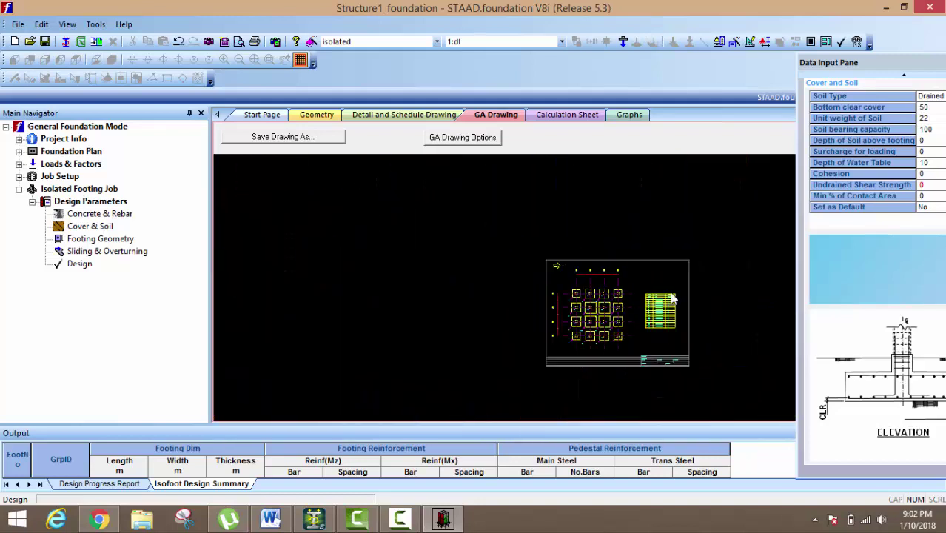
scroll(613, 331, up, 5)
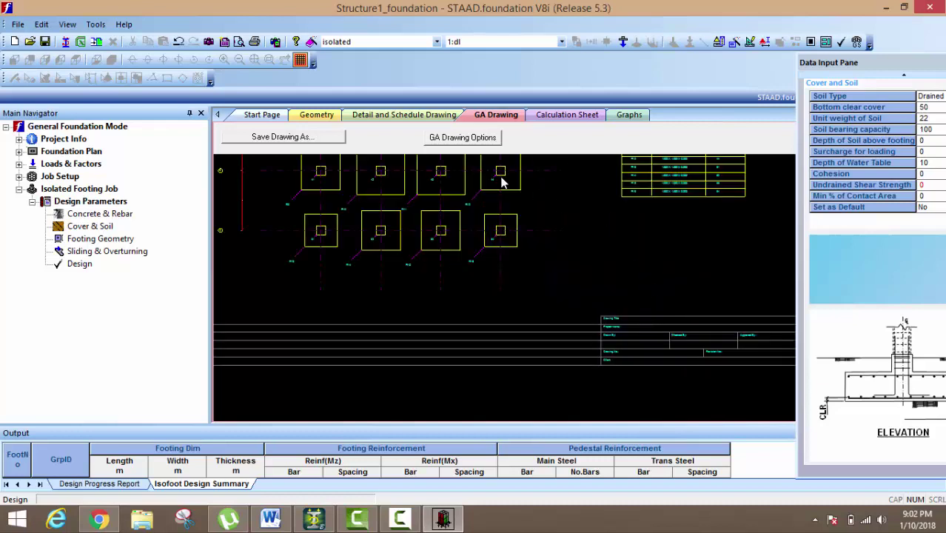
click(305, 143)
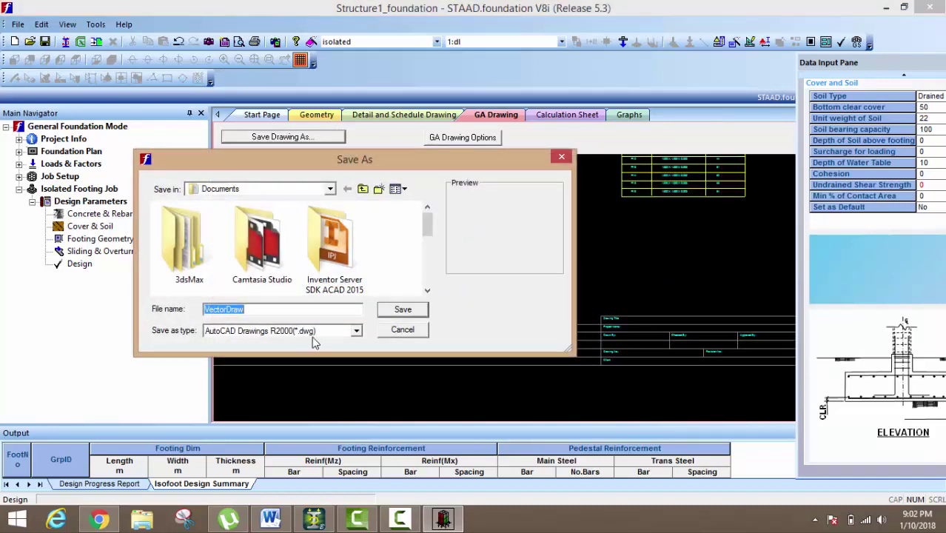
click(561, 158)
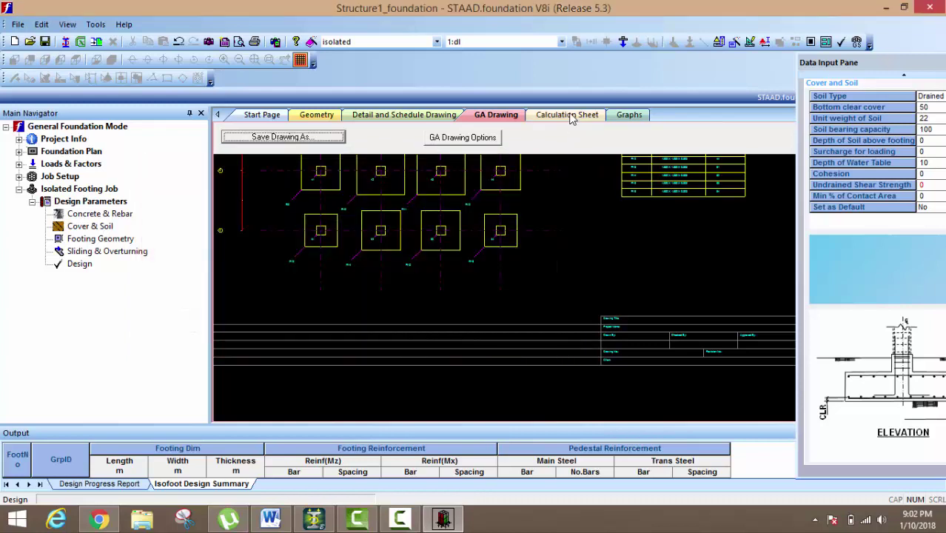
Move the Data Input Pane aside and open the design for Isolated Footing 2 from the list at the start of the calculation sheet.
click(568, 117)
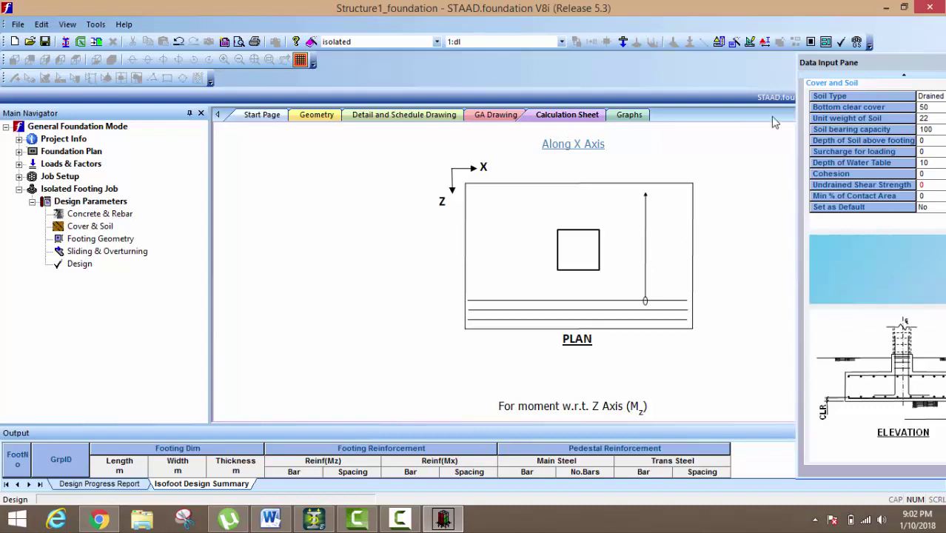
drag(831, 64, 886, 73)
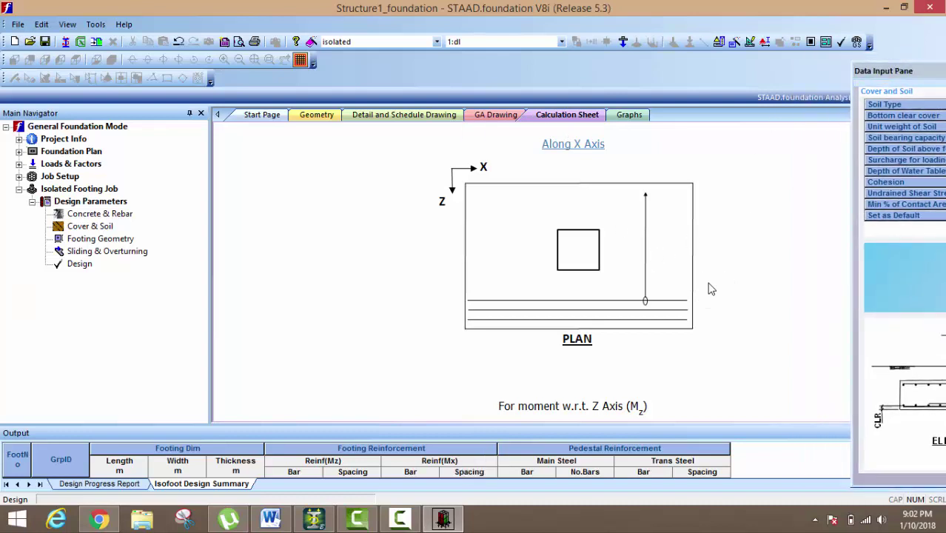
middle_click(707, 282)
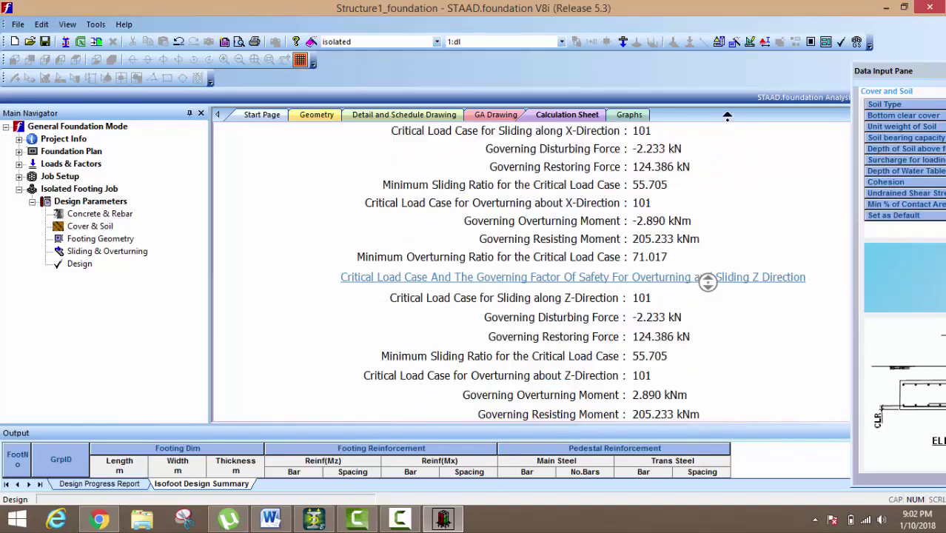
click(638, 209)
click(637, 207)
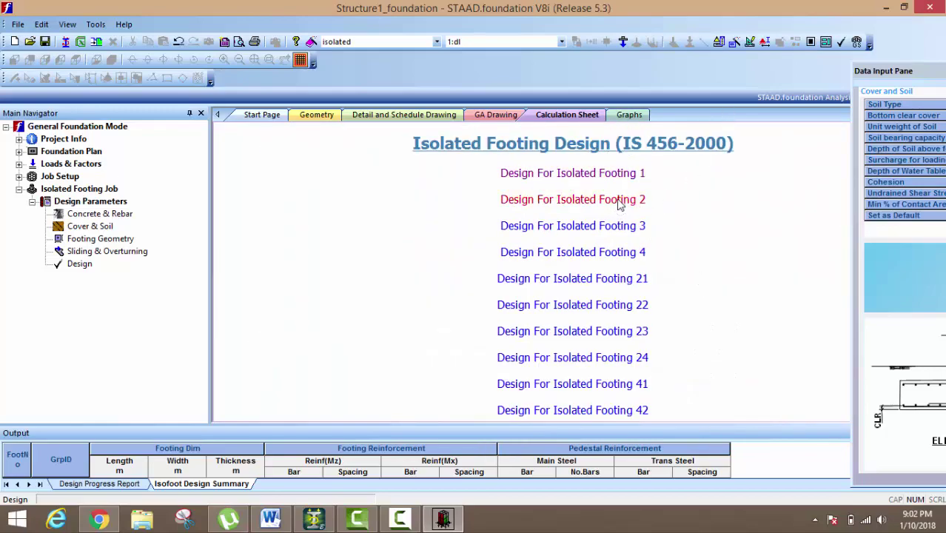